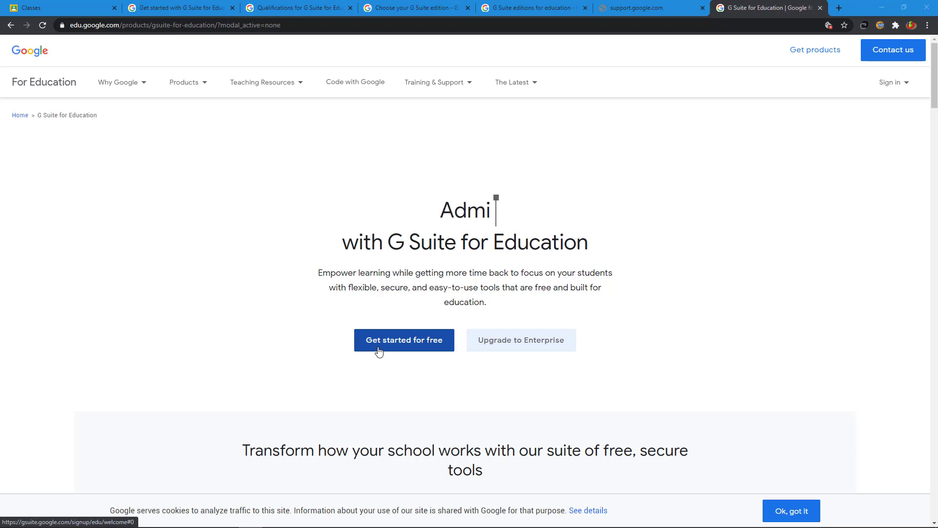
# - Read through the 'Qualifications for G Suite for Education' article, then bring up the G Suite pricing plans page
pyautogui.click(296, 8)
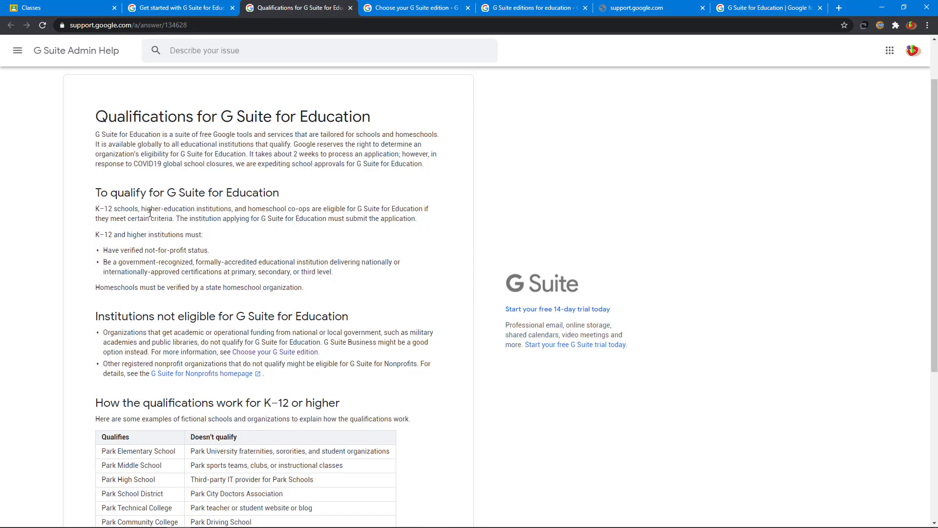
pyautogui.scroll(2, 231, 168)
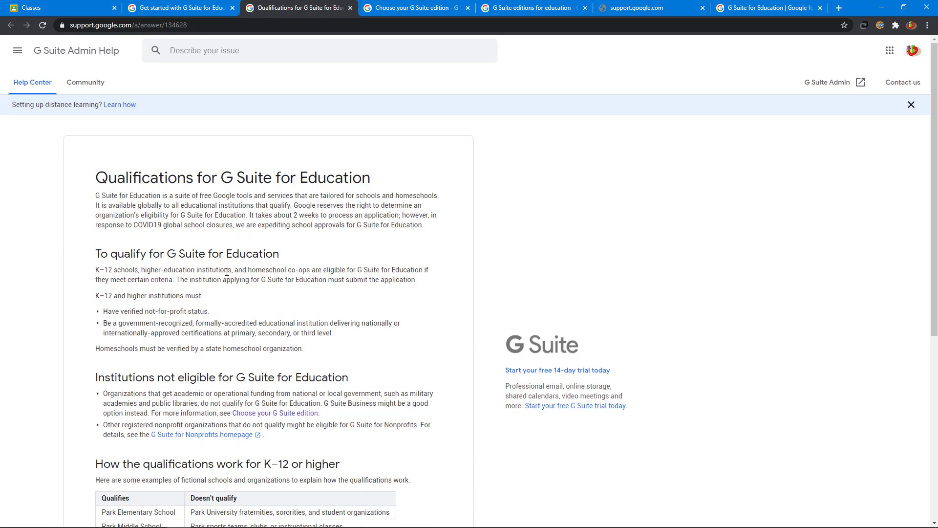
pyautogui.scroll(-1, 226, 272)
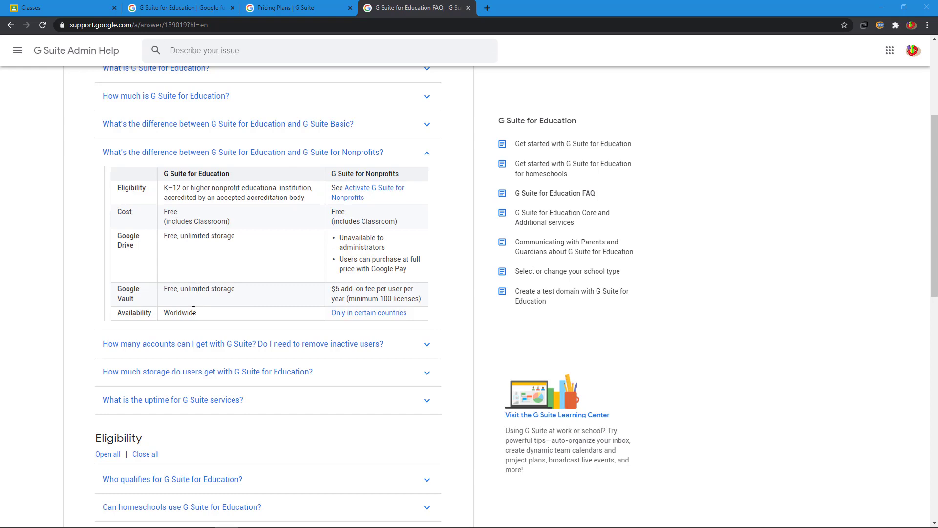
pyautogui.click(307, 10)
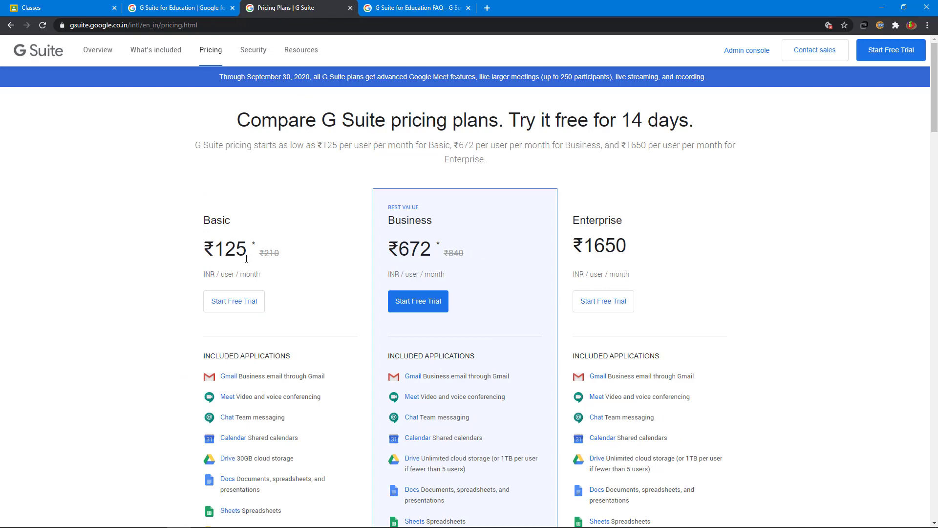
# - Highlight '30GB cloud storage' under the Basic plan, then scroll back to the top of the pricing page
pyautogui.scroll(-3, 246, 259)
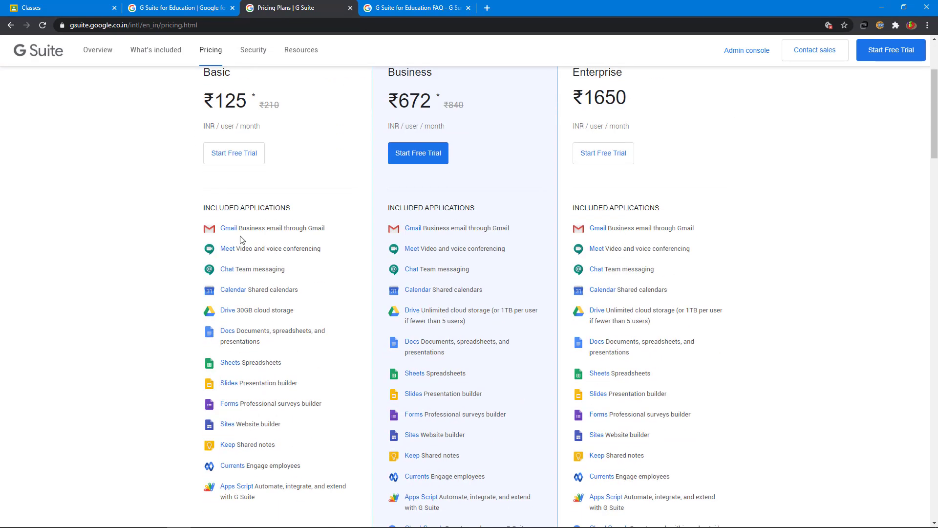
pyautogui.scroll(-1, 239, 242)
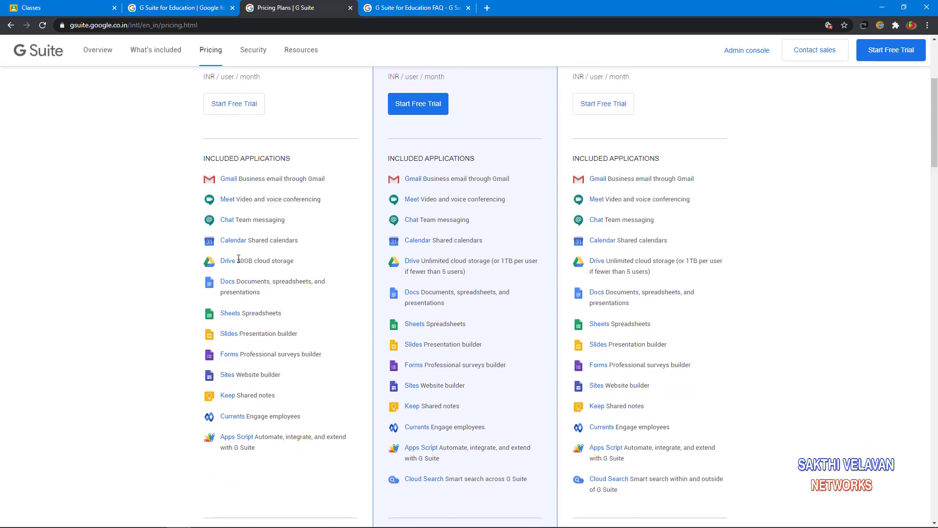
pyautogui.moveTo(239, 262); pyautogui.dragTo(296, 263)
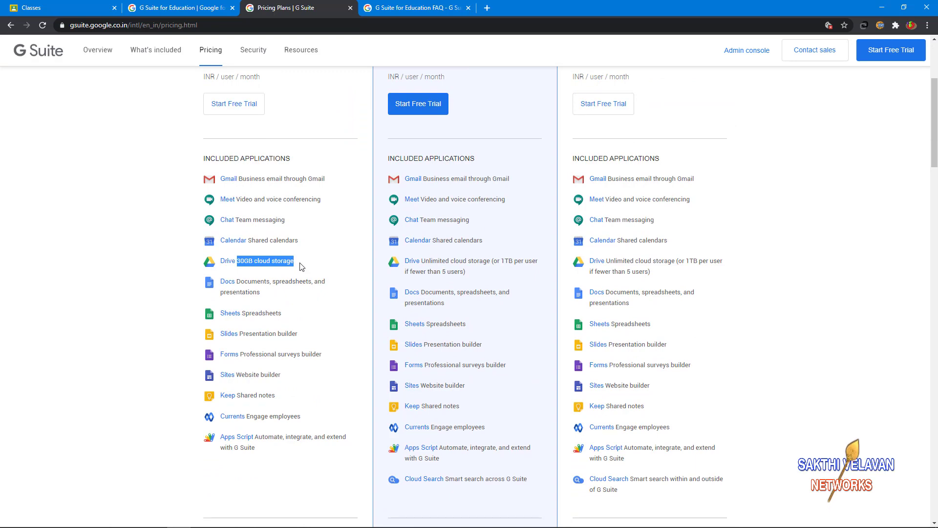
pyautogui.scroll(-6, 300, 266)
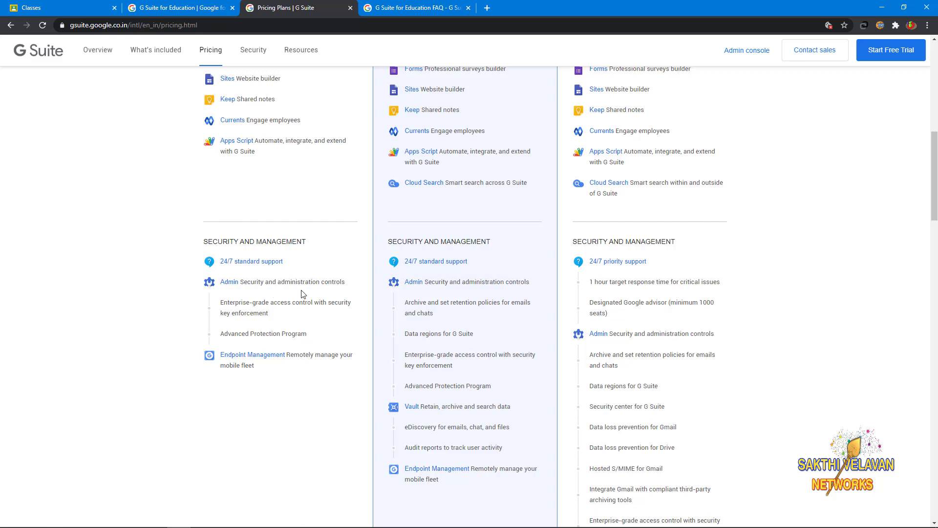
pyautogui.scroll(10, 318, 295)
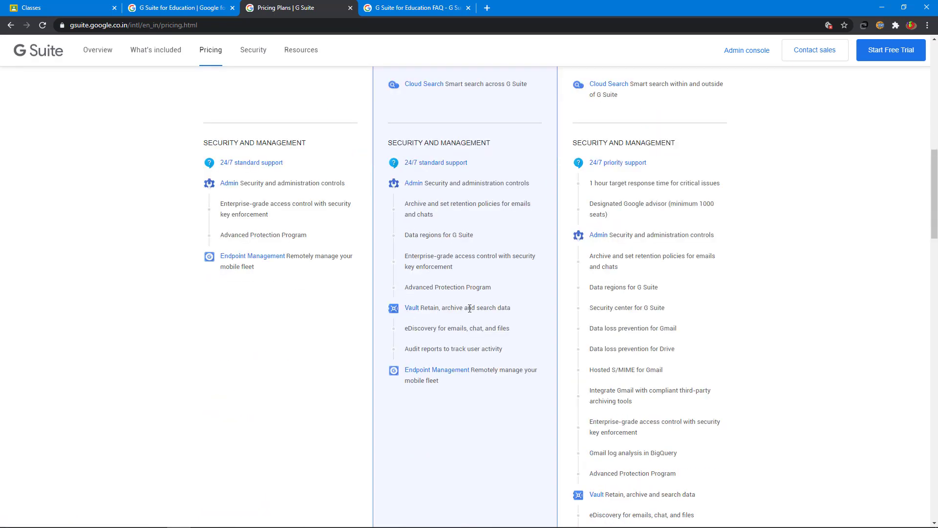
pyautogui.scroll(12, 468, 305)
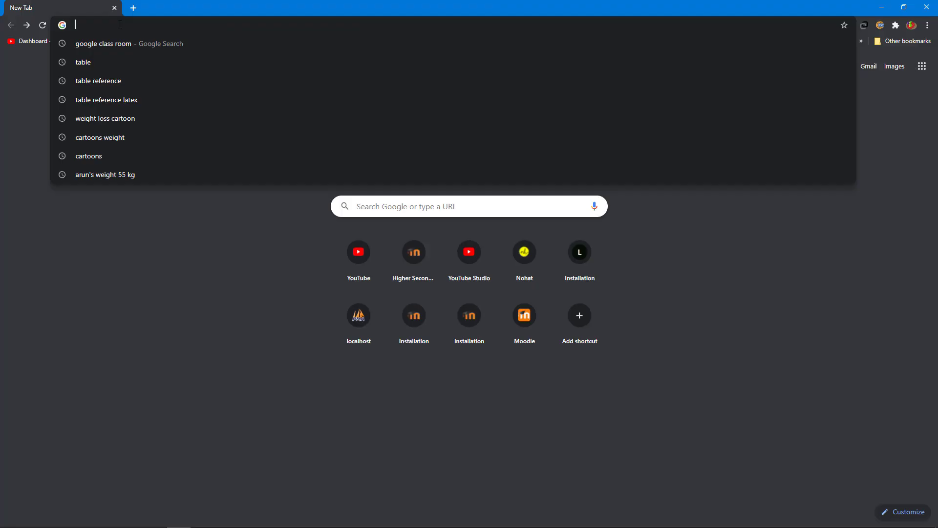
# - Load classroom.google.com in a new tab and continue into Classroom with the shown account
pyautogui.write('l')
pyautogui.press('BackSpace')
pyautogui.press('BackSpace')
pyautogui.write('c')
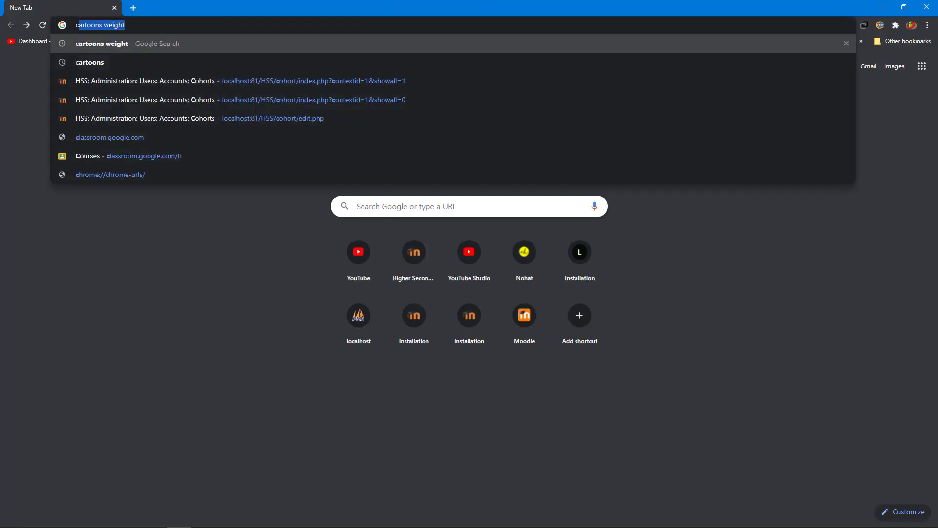
pyautogui.write('l')
pyautogui.press('Return')
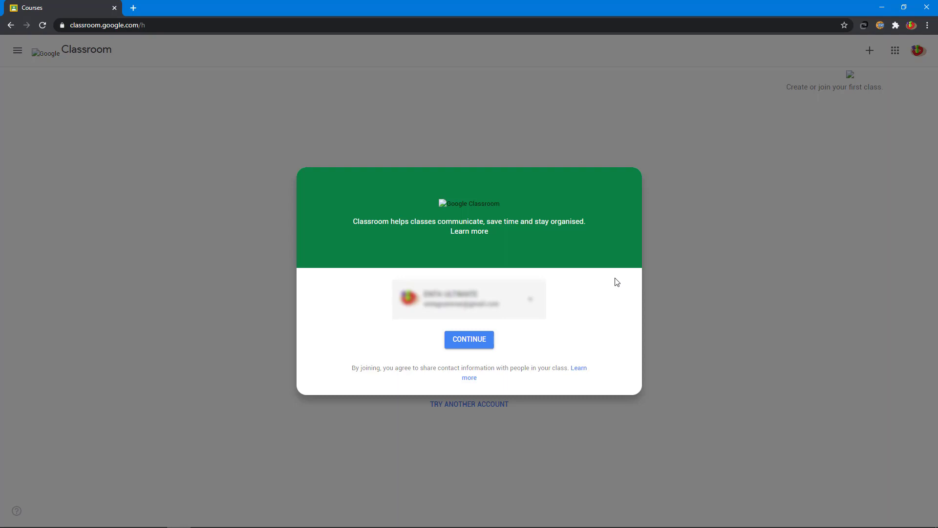
pyautogui.click(464, 350)
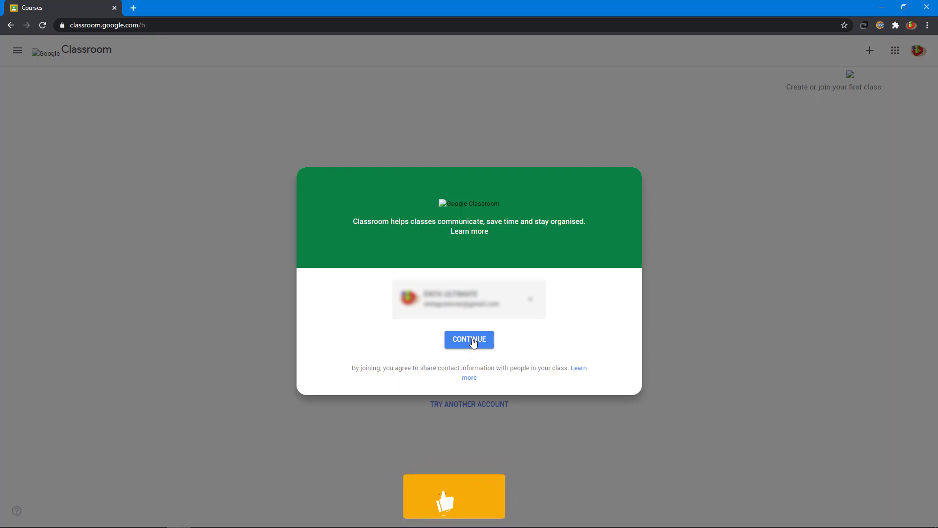
pyautogui.click(470, 340)
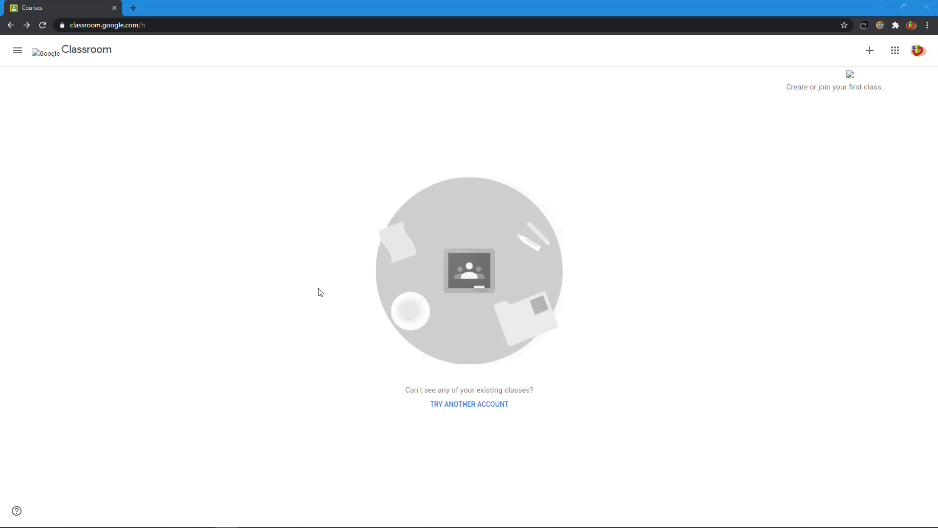
pyautogui.click(19, 52)
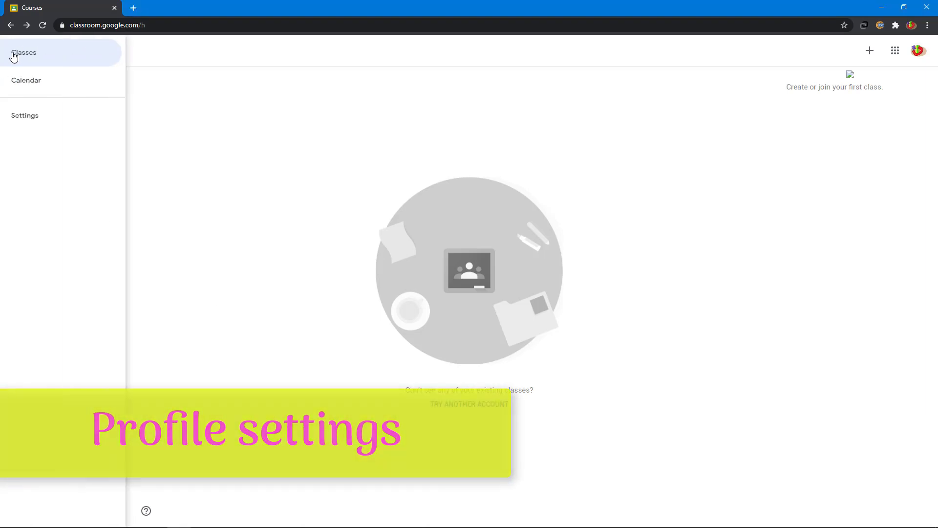
# - Switch on 'Receive email notifications' in Classroom Settings, then go back to the Classes page
pyautogui.click(44, 122)
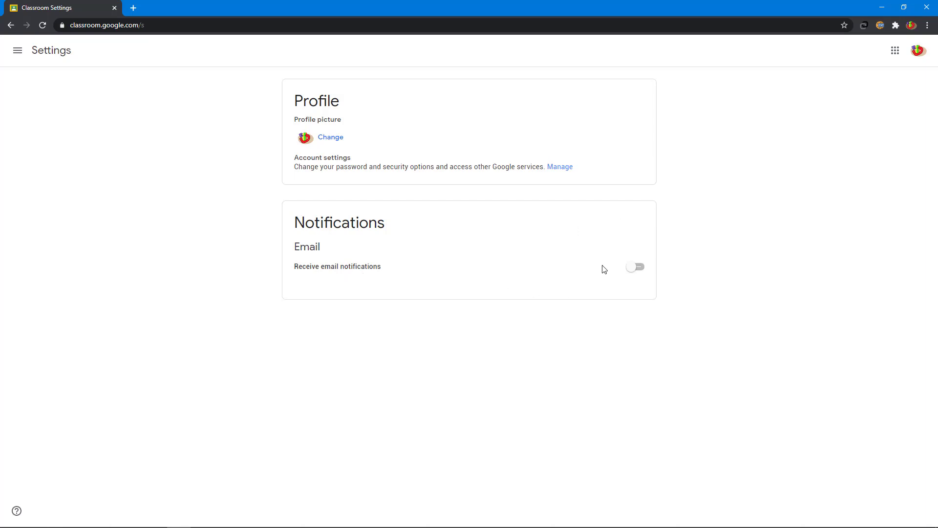
pyautogui.click(641, 270)
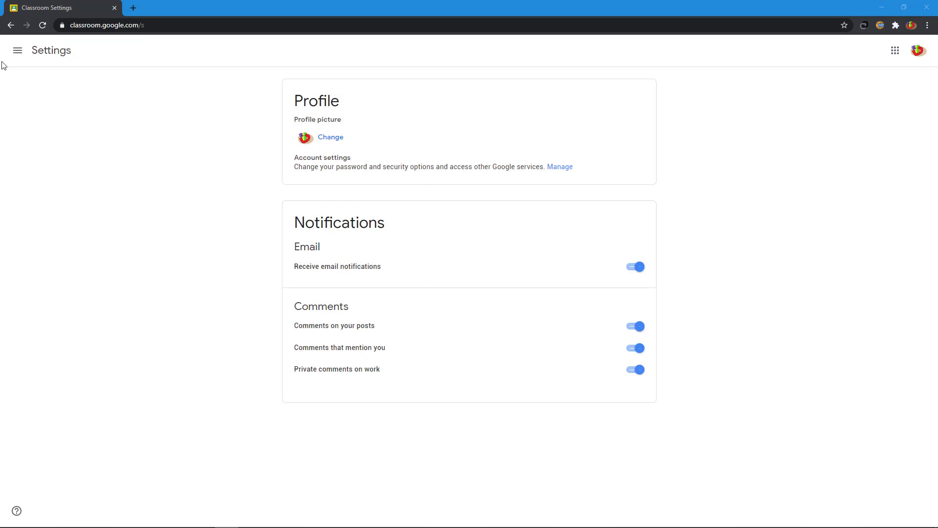
pyautogui.click(17, 55)
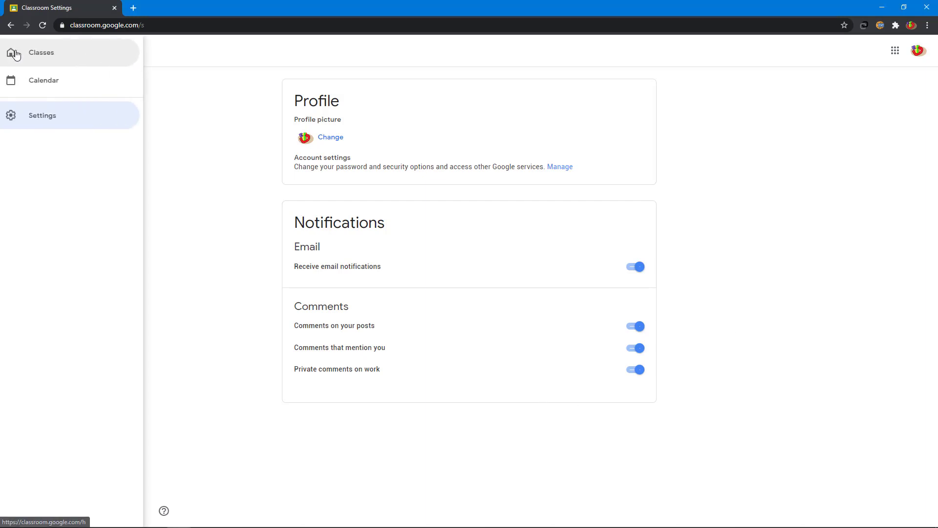
pyautogui.click(27, 58)
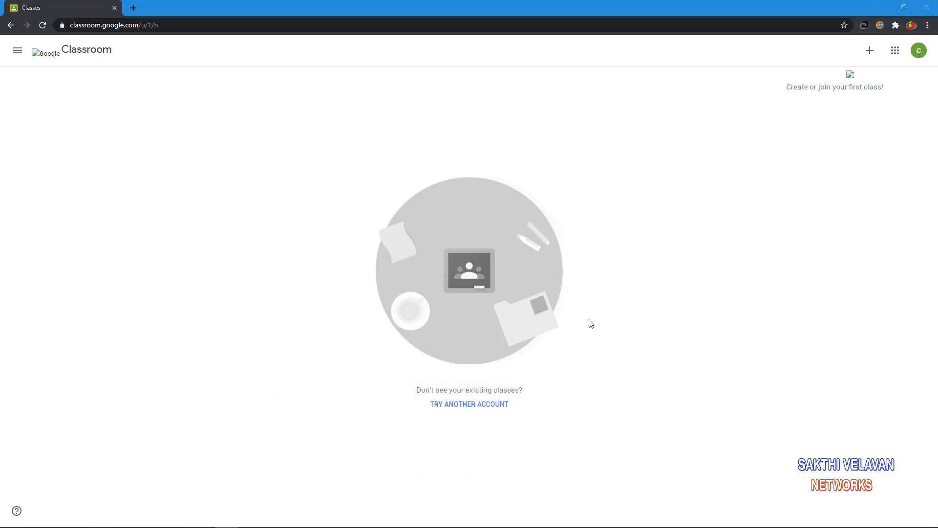
# - Create the class '9th Standard', section A, subject English, room 12, accepting the school-use notice
pyautogui.click(870, 51)
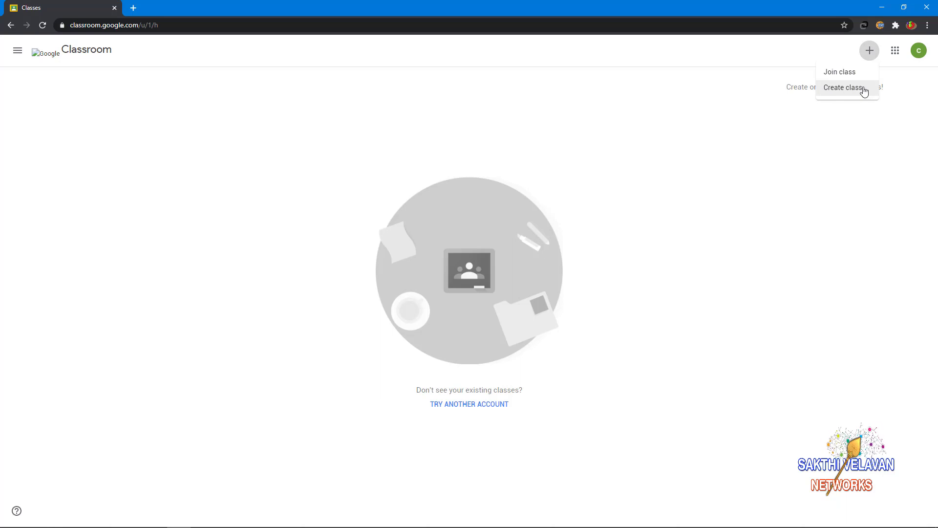
pyautogui.click(839, 90)
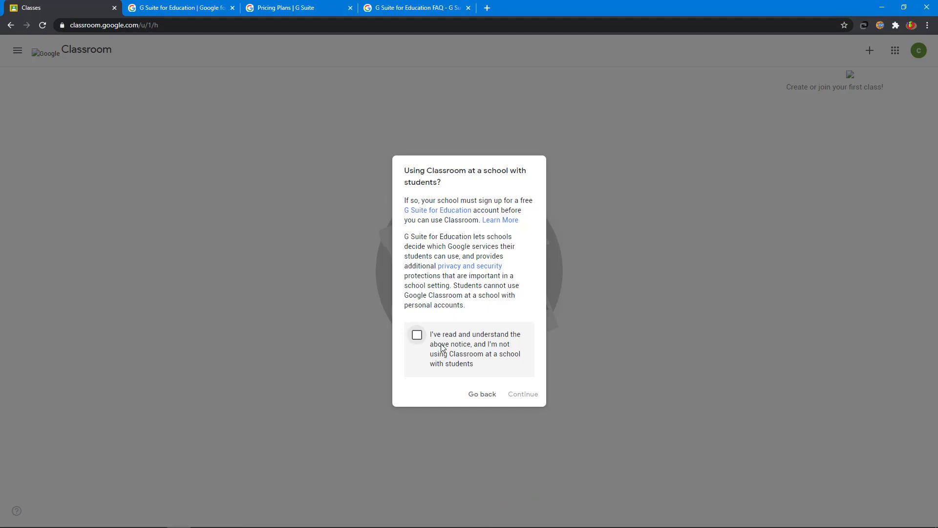
pyautogui.click(417, 335)
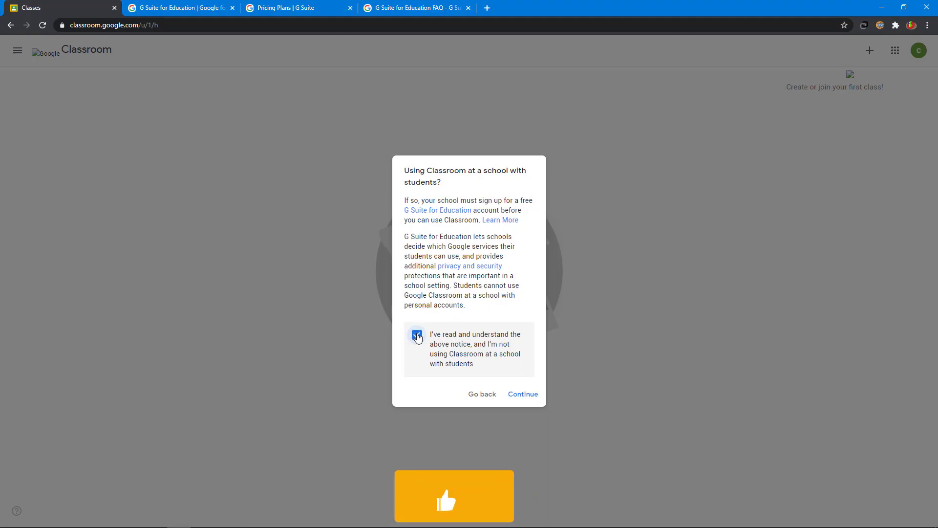
pyautogui.click(522, 397)
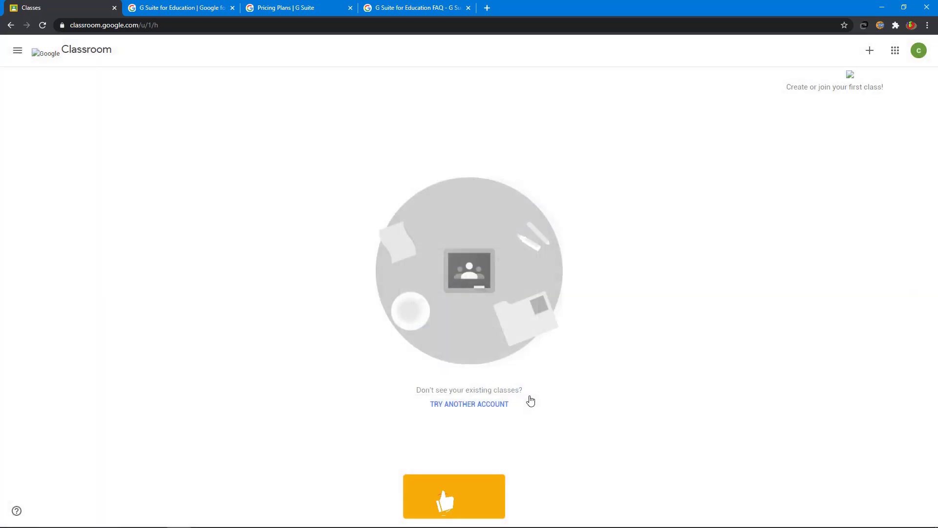
pyautogui.click(367, 225)
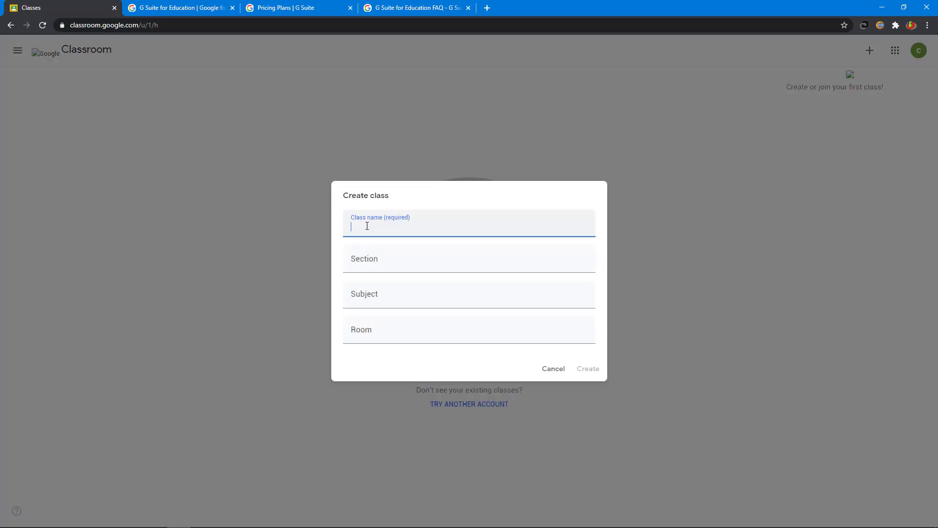
pyautogui.write('9th Standard')
pyautogui.click(373, 254)
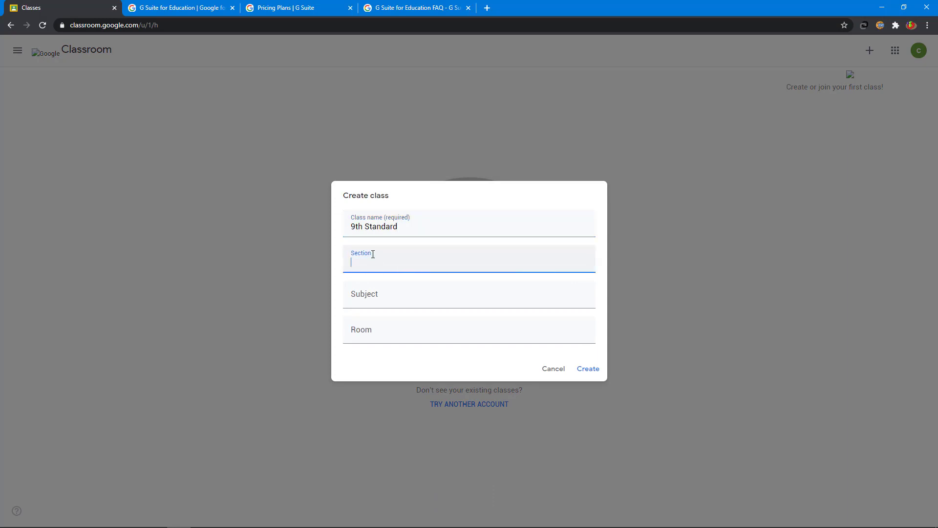
pyautogui.click(376, 296)
pyautogui.write('English')
pyautogui.click(463, 329)
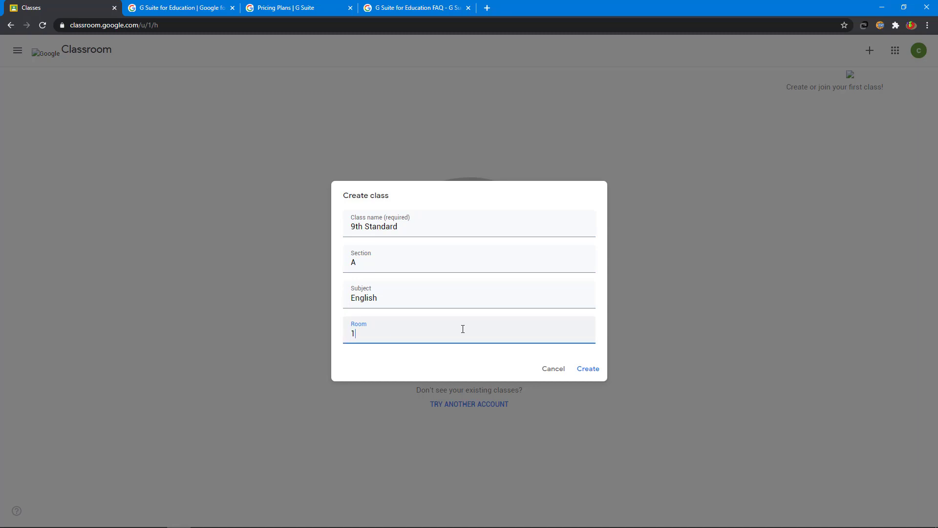
pyautogui.write('12')
pyautogui.click(592, 372)
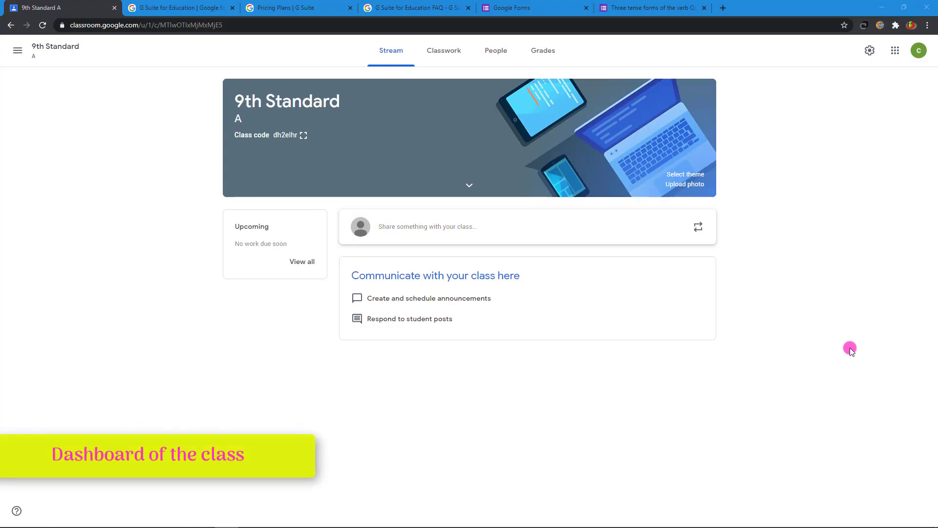
# - Look over the Stream announcement box and the Classwork create options for 9th Standard
pyautogui.click(481, 228)
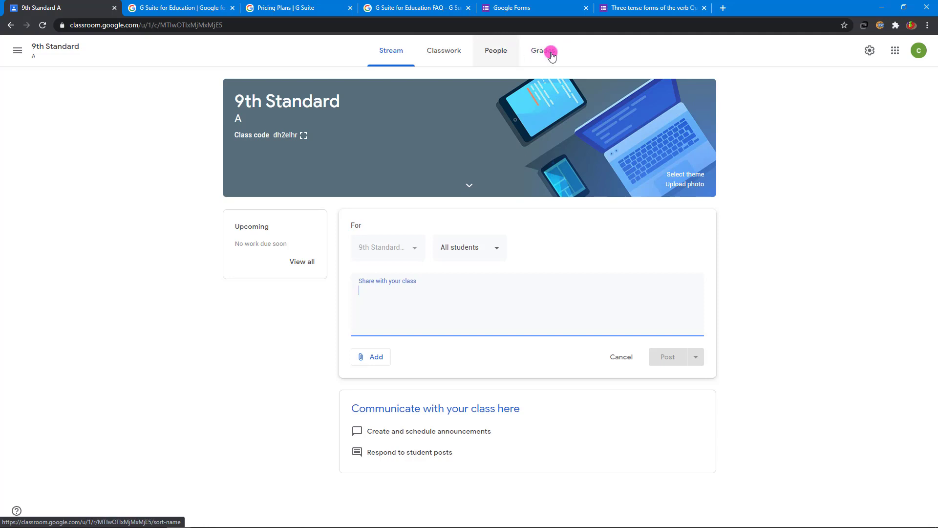
pyautogui.click(441, 56)
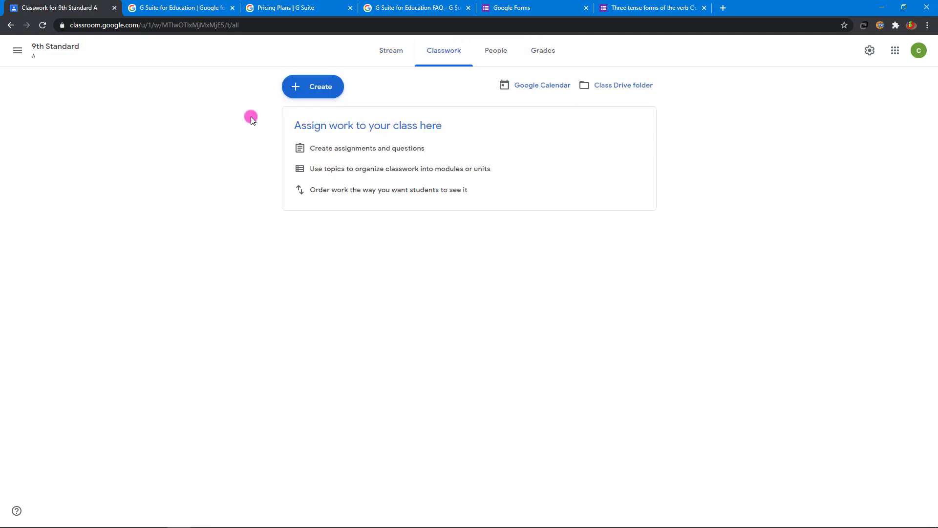
pyautogui.click(314, 89)
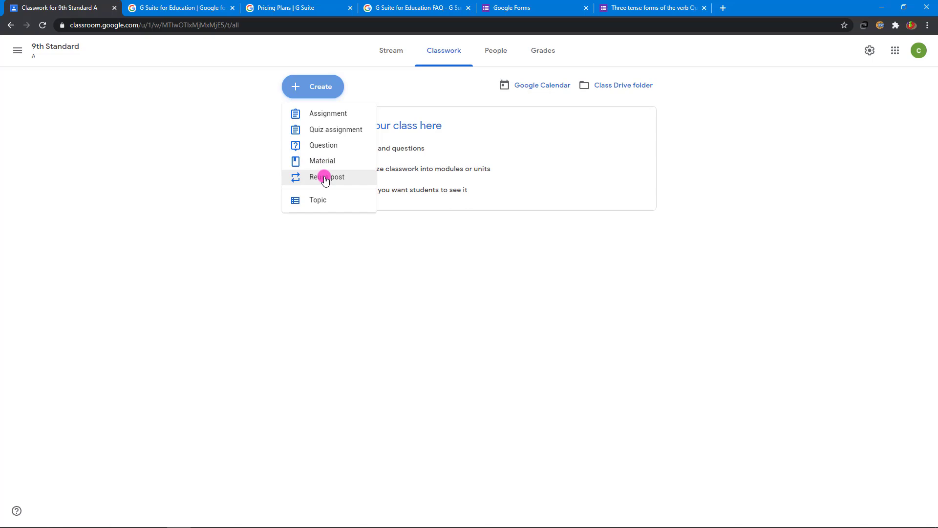
pyautogui.click(325, 178)
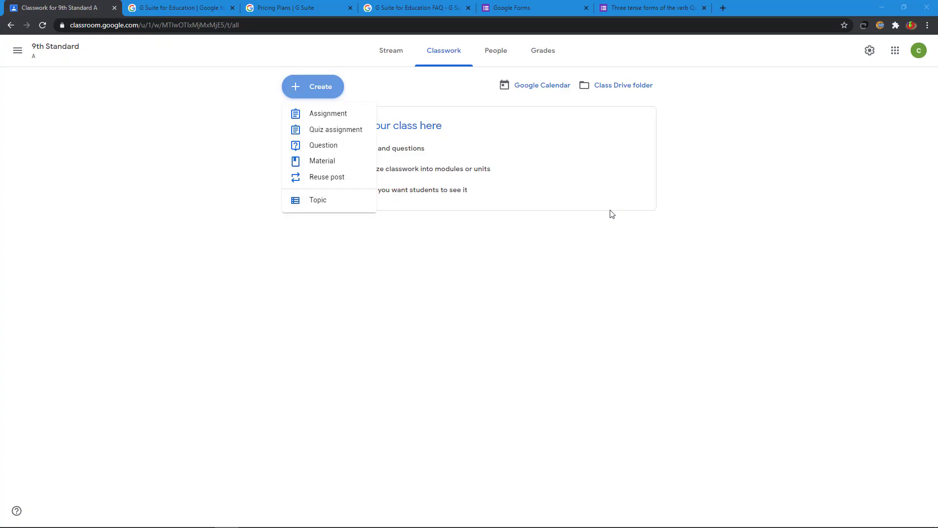
# - Check the People page and the empty gradebook, then return to the classes list
pyautogui.click(497, 50)
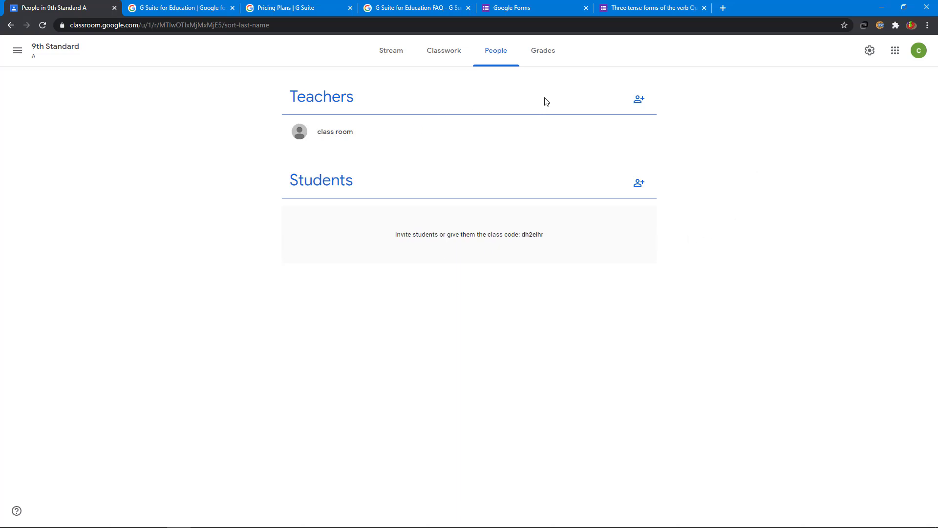
pyautogui.click(544, 56)
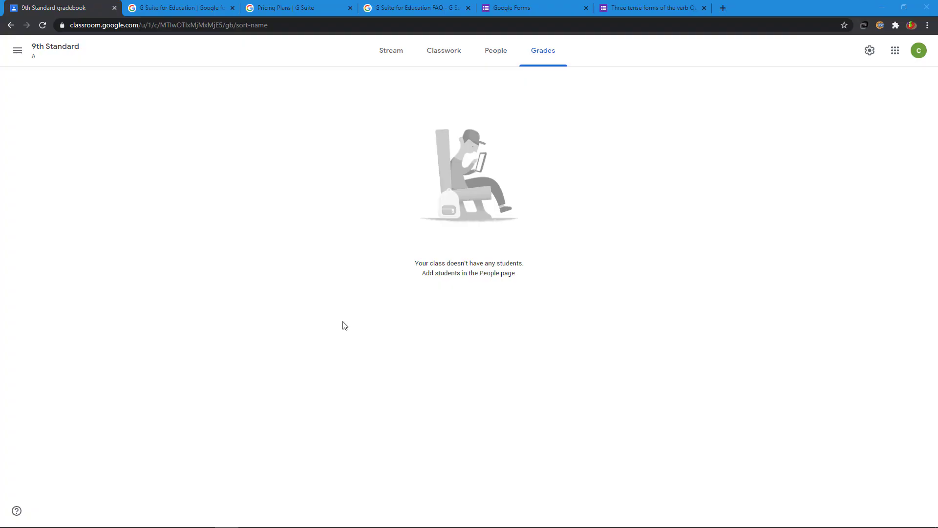
pyautogui.click(16, 51)
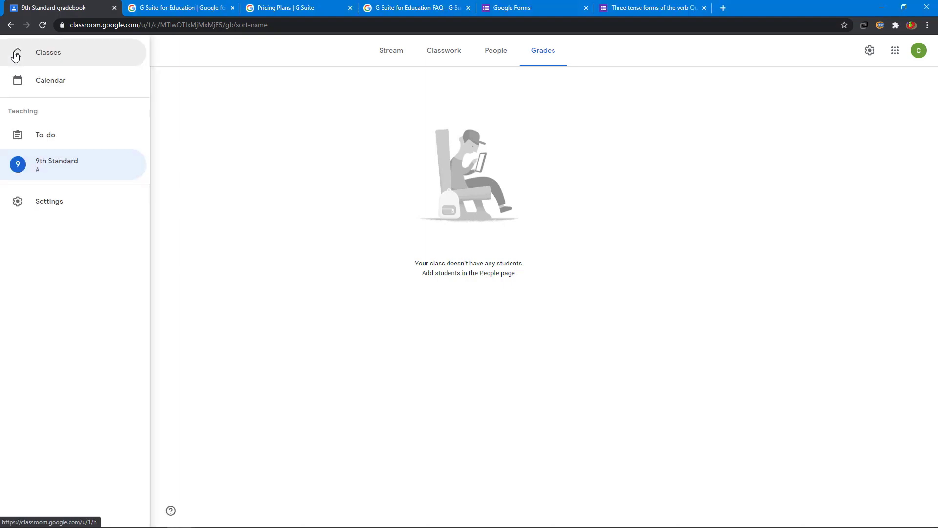
pyautogui.click(48, 53)
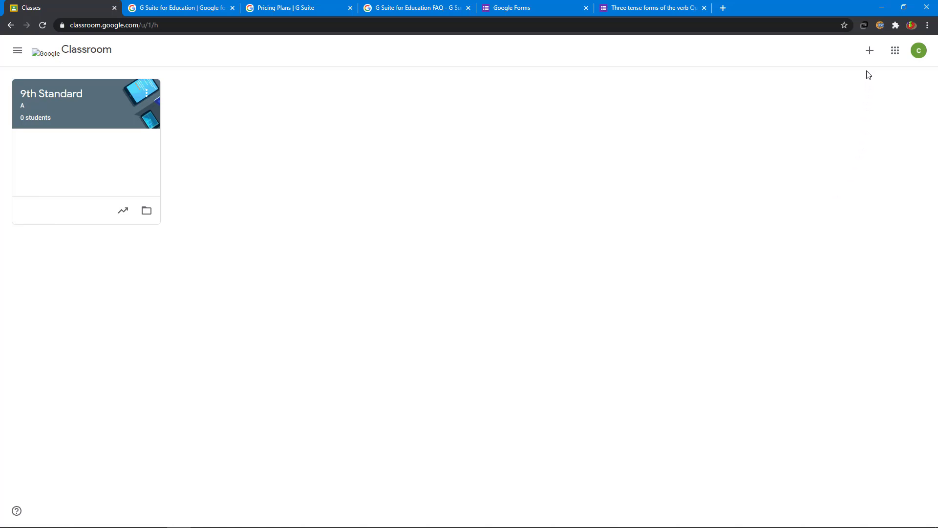
# - Start a new class, accept the school-use notice, and name it '8th Standard'
pyautogui.click(870, 51)
pyautogui.click(848, 96)
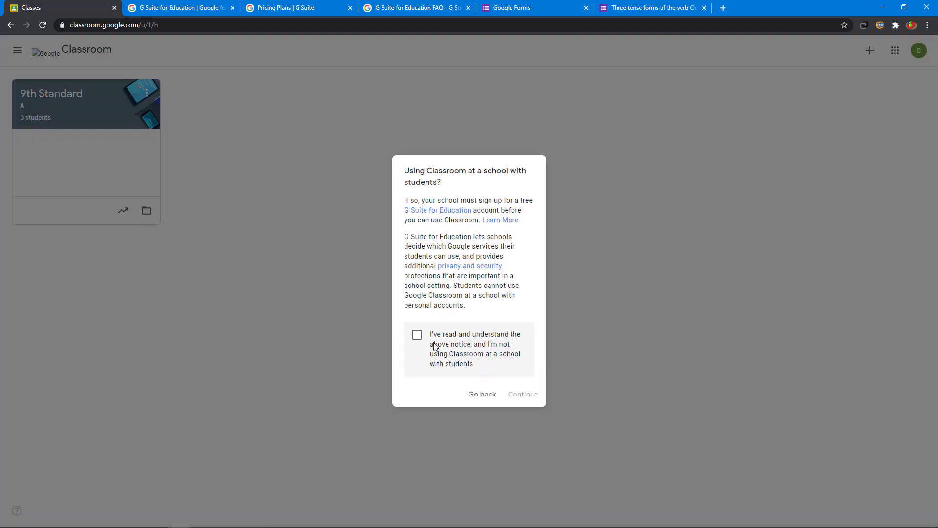
pyautogui.click(416, 336)
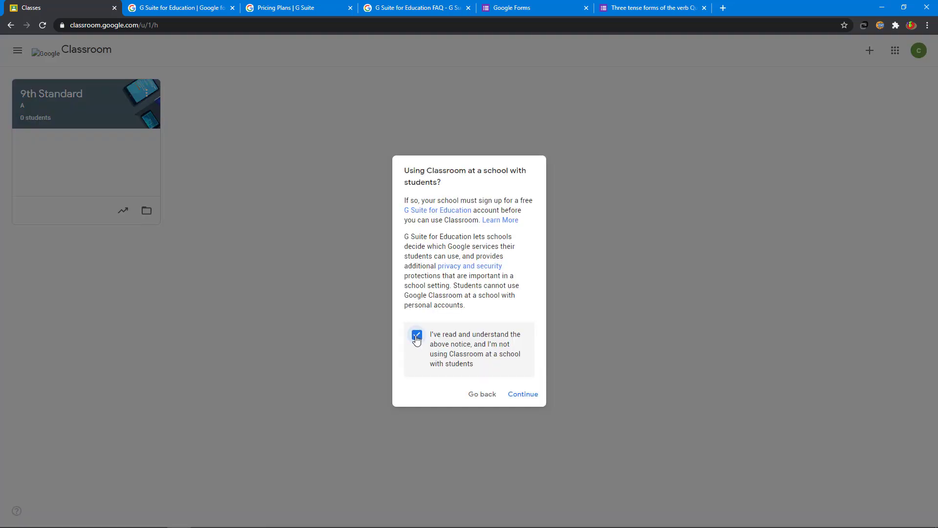
pyautogui.click(528, 394)
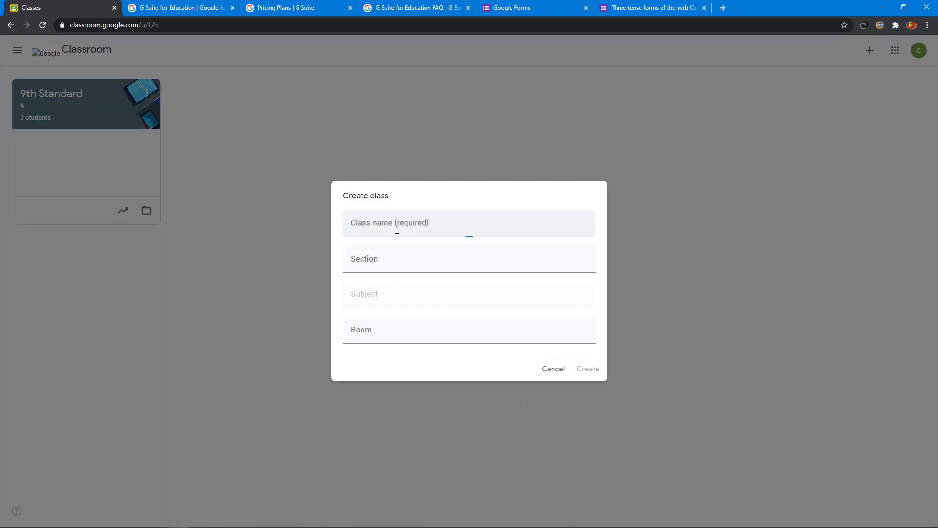
pyautogui.click(397, 228)
pyautogui.write('8')
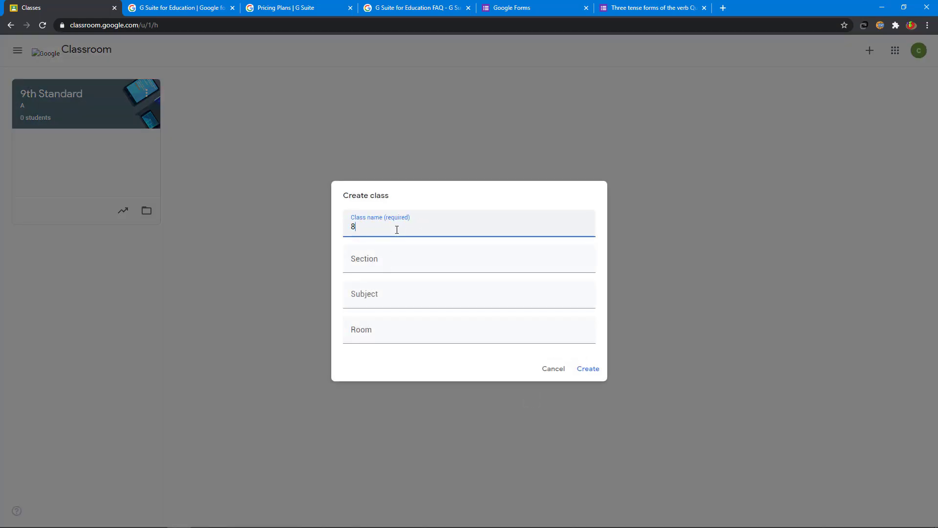
pyautogui.write('th Standard')
# - Set section B, subject Social Science, room 10, create the class, and return to Classes
pyautogui.click(376, 267)
pyautogui.click(375, 302)
pyautogui.write('S')
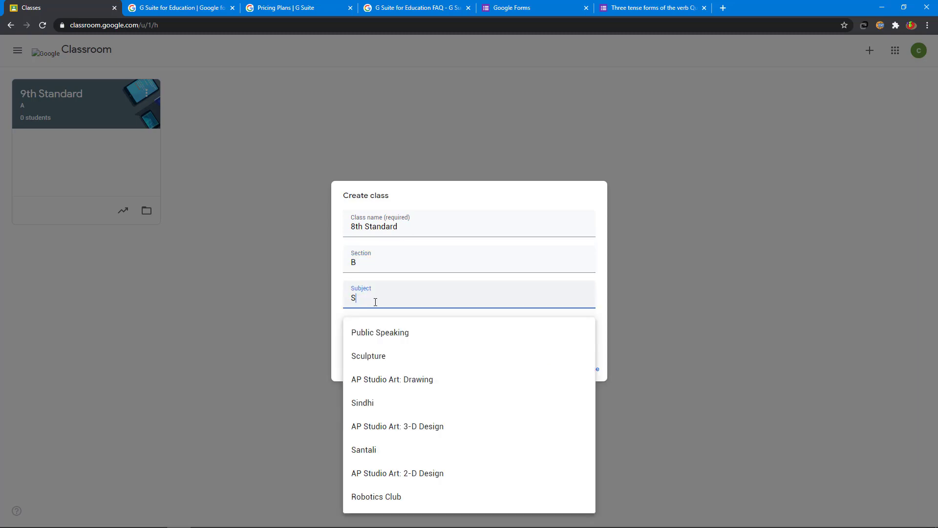
pyautogui.write('o')
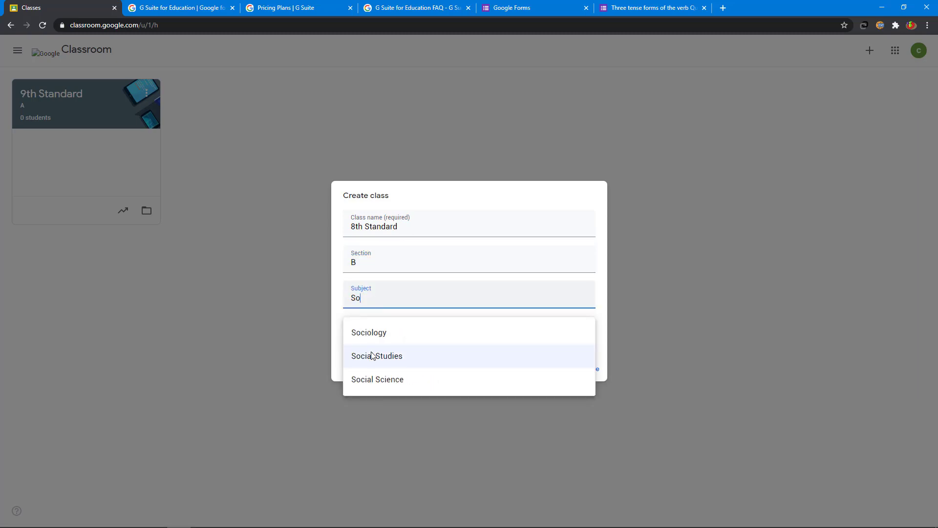
pyautogui.click(368, 380)
pyautogui.click(380, 334)
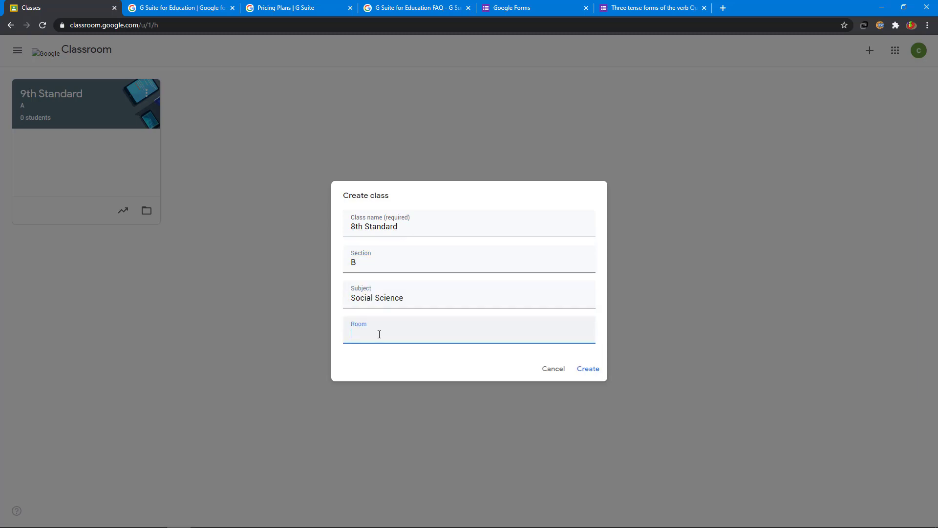
pyautogui.click(596, 371)
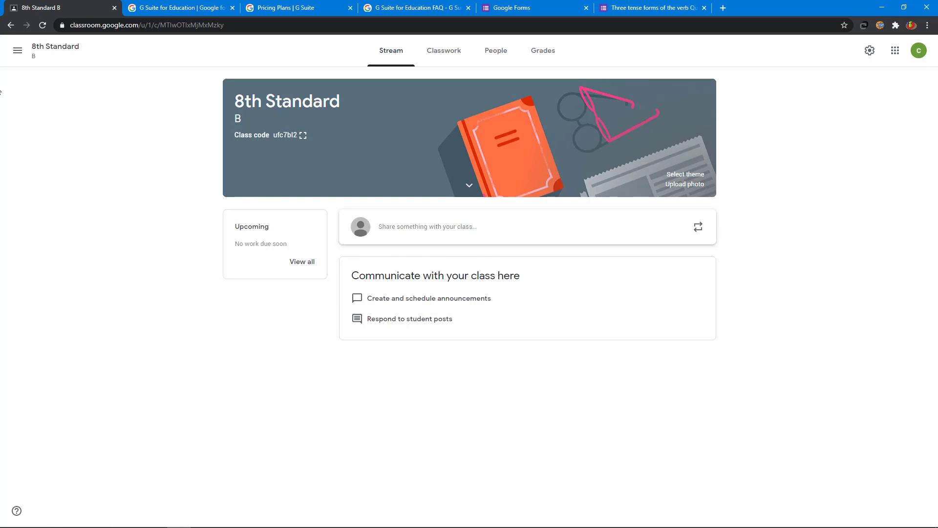
pyautogui.click(18, 50)
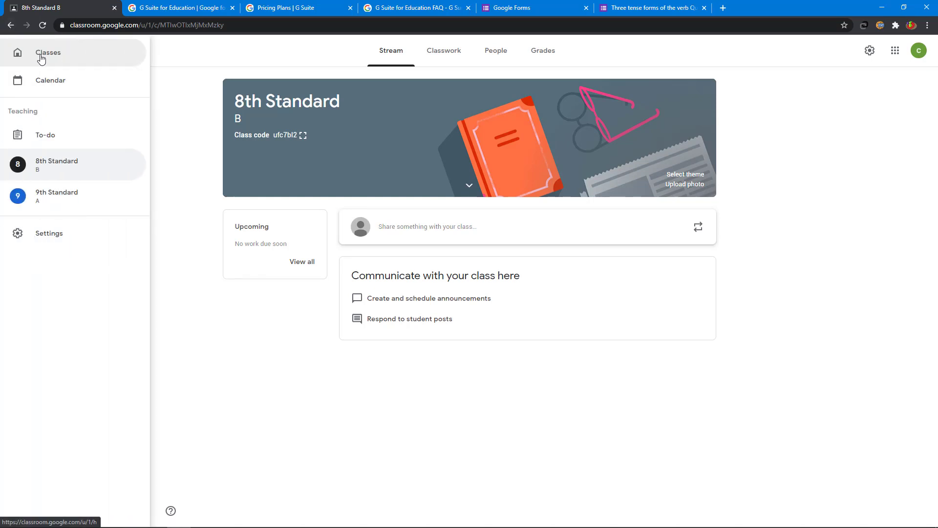
pyautogui.click(41, 56)
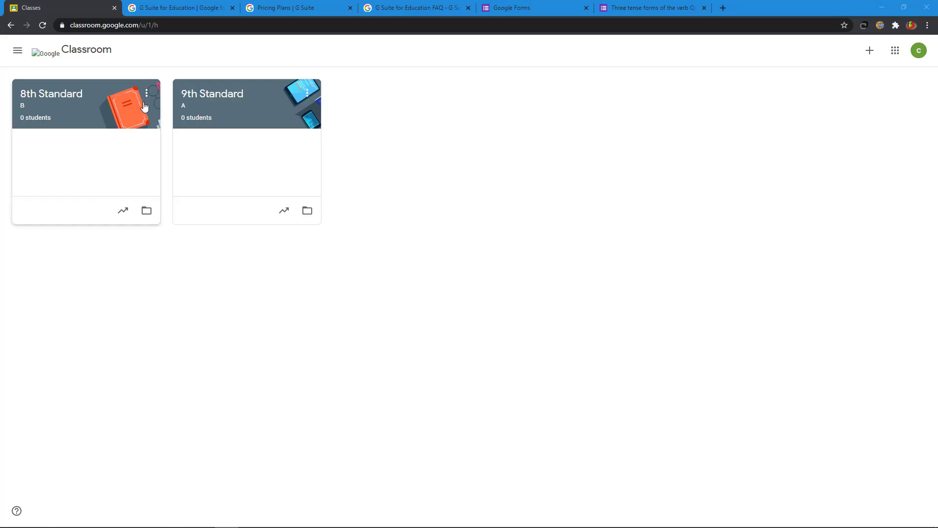
pyautogui.click(147, 95)
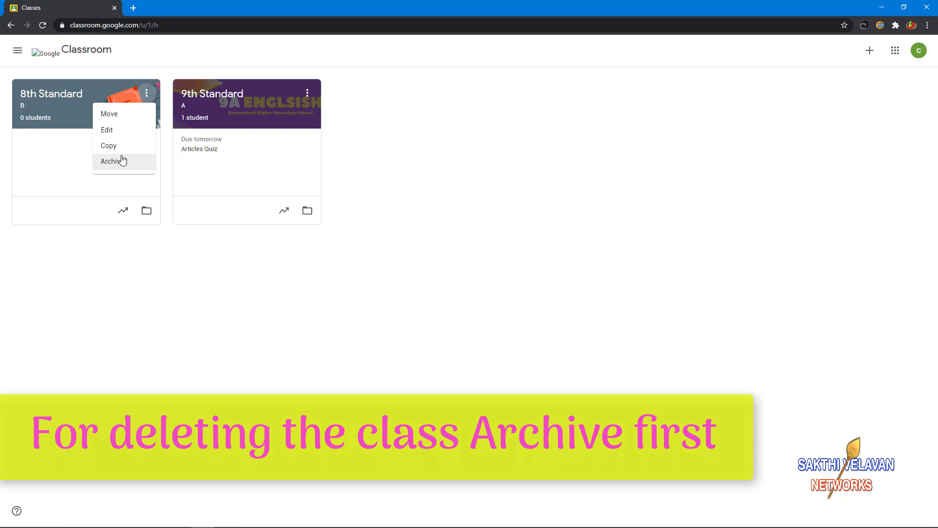
pyautogui.click(122, 161)
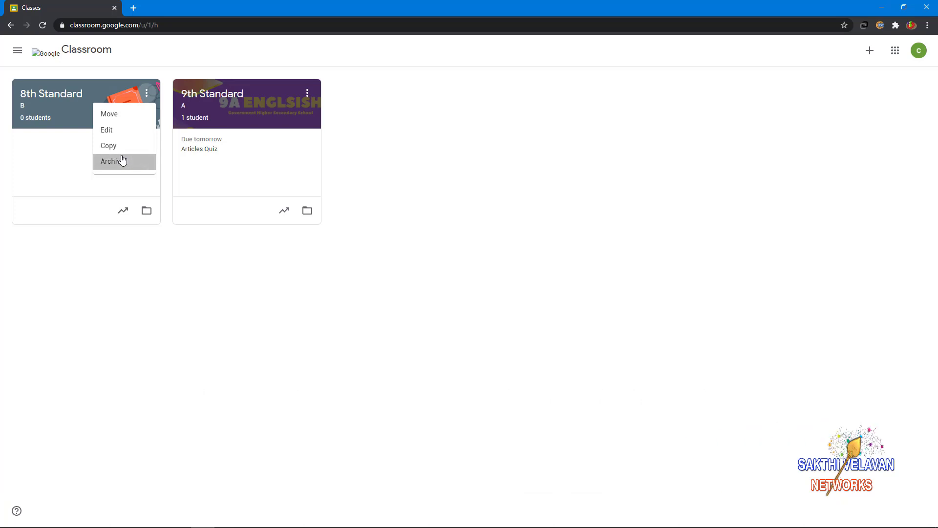
pyautogui.click(526, 326)
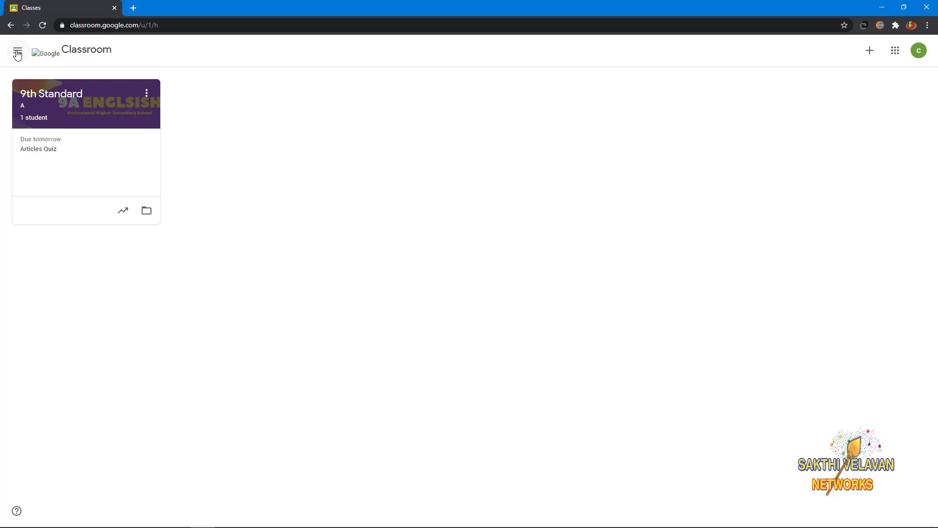
pyautogui.click(17, 52)
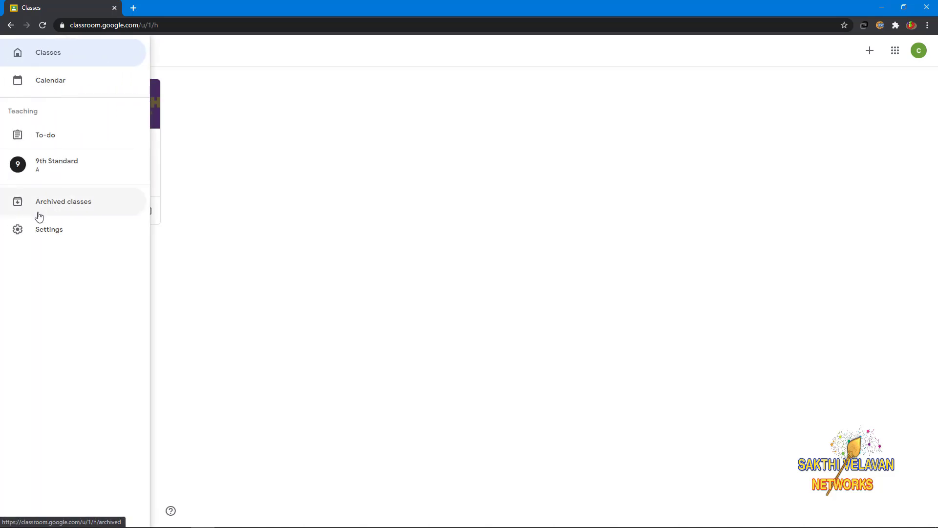
pyautogui.click(55, 211)
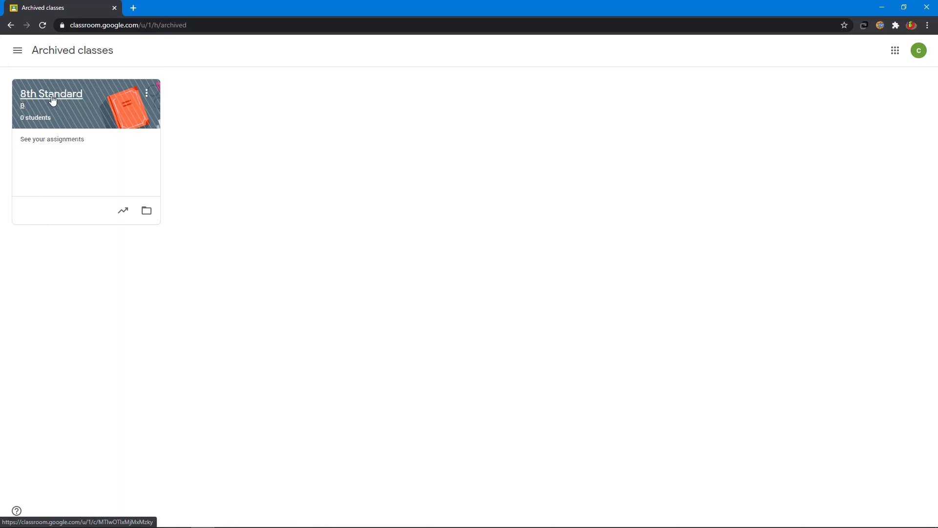
pyautogui.click(146, 94)
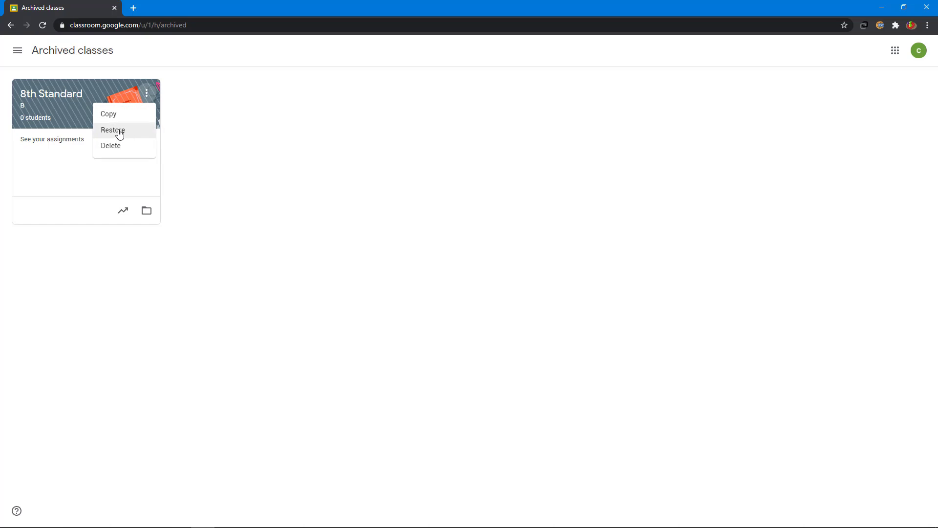
pyautogui.click(119, 135)
pyautogui.click(528, 321)
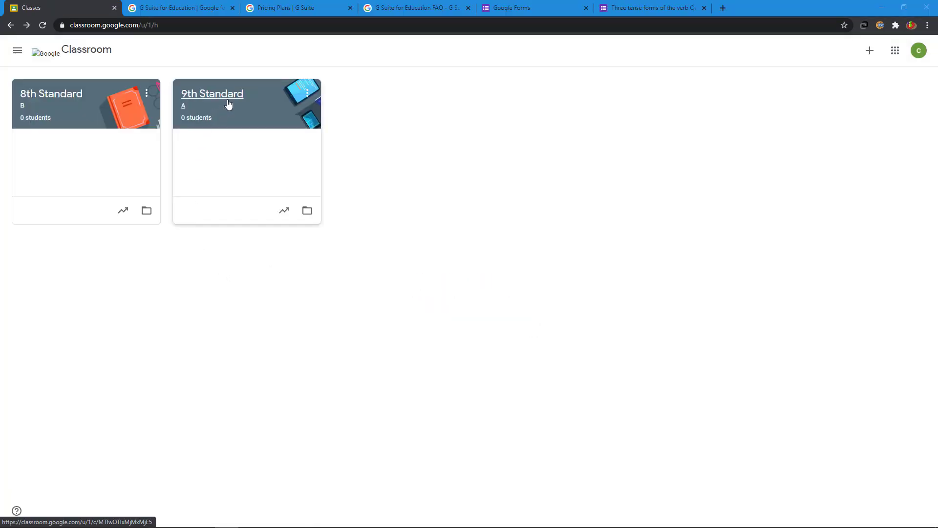
# - Open 9th Standard and browse the English & History and Math & Science theme galleries
pyautogui.click(228, 104)
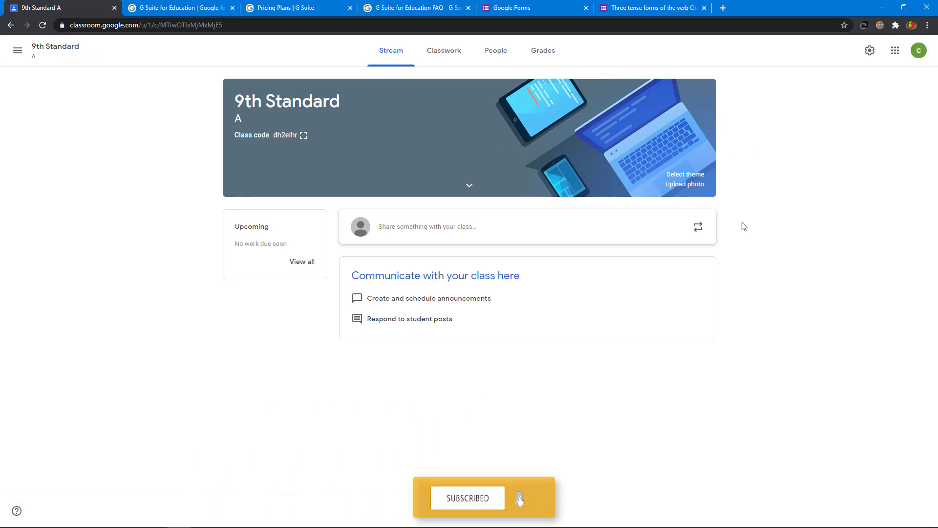
pyautogui.click(685, 175)
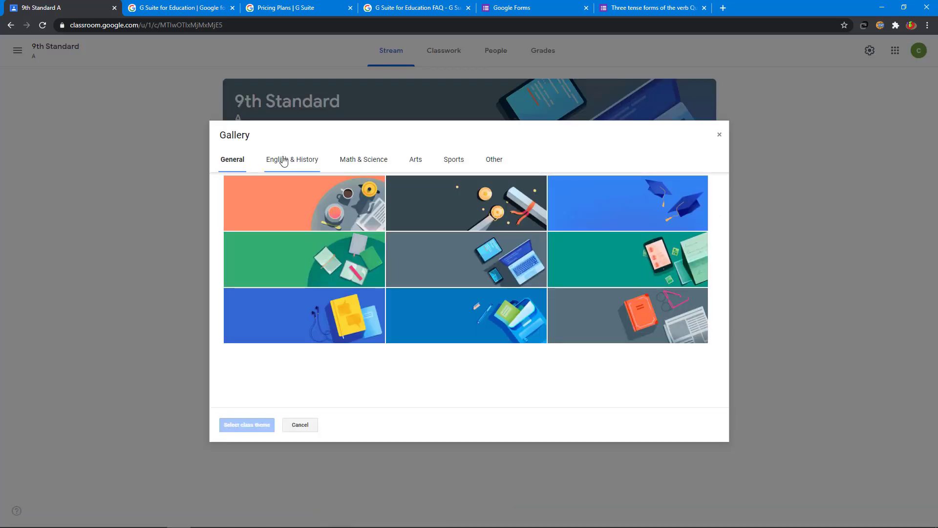
pyautogui.click(284, 160)
pyautogui.click(374, 165)
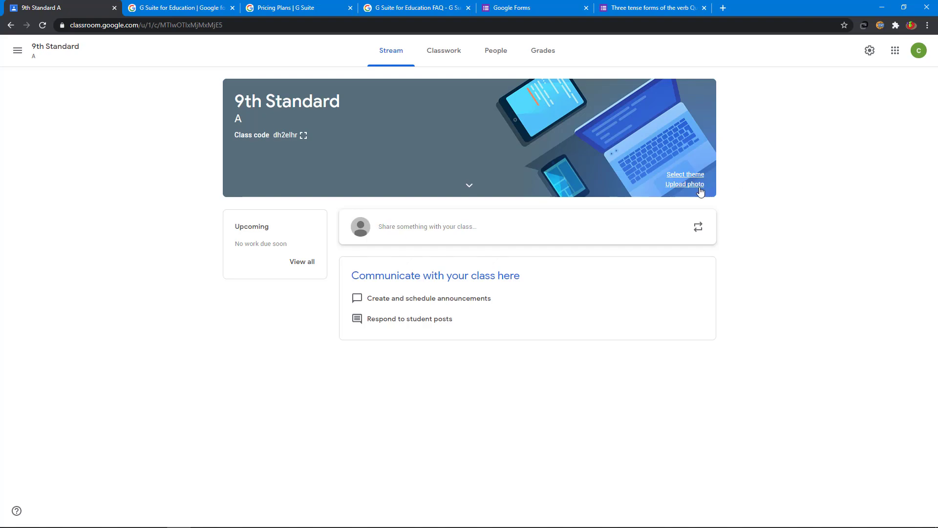
# - Upload 1.png from the class room folder and apply it as the class banner
pyautogui.click(686, 185)
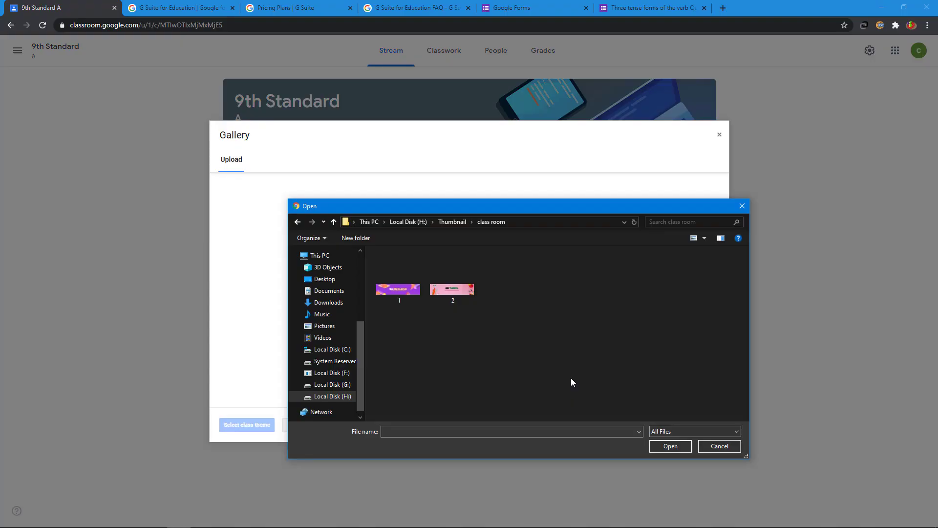
pyautogui.click(405, 295)
pyautogui.click(668, 447)
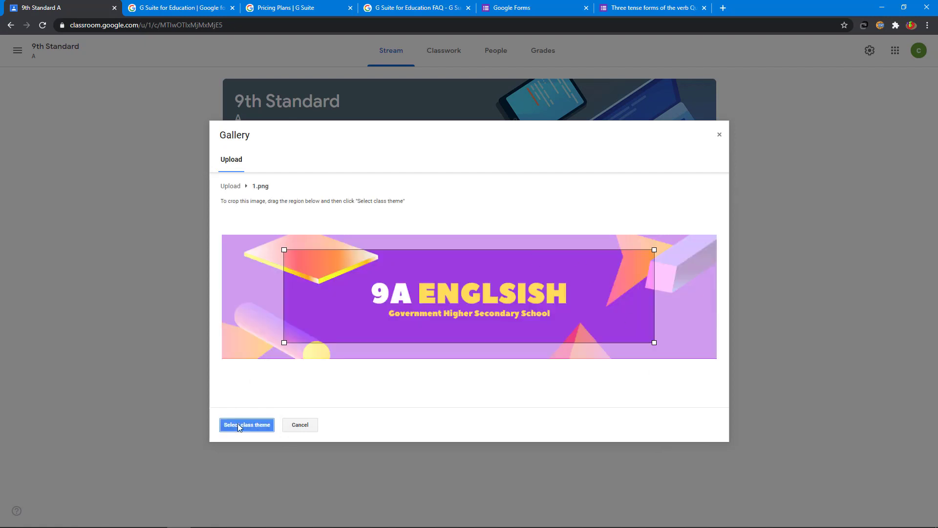
pyautogui.click(239, 429)
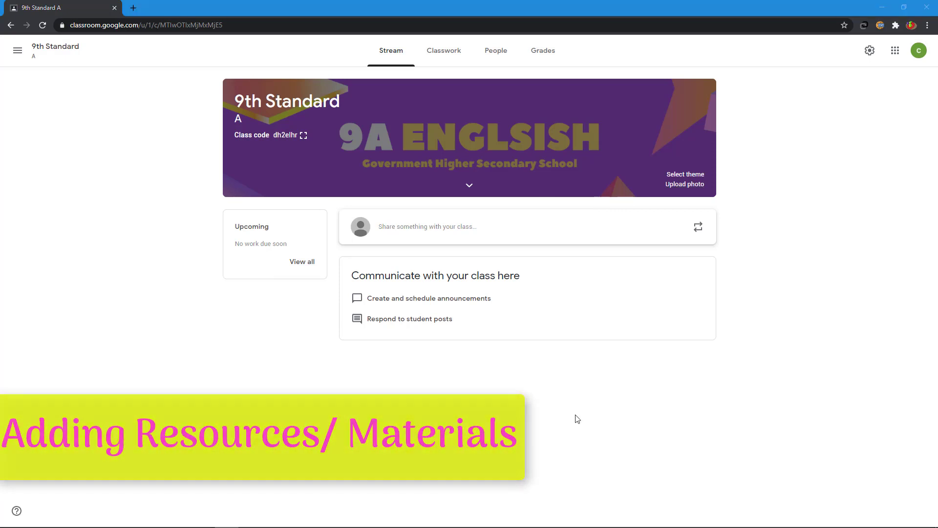
# - Create a material titled 'English Book' described as 'This is our new English book for your reference'
pyautogui.click(447, 55)
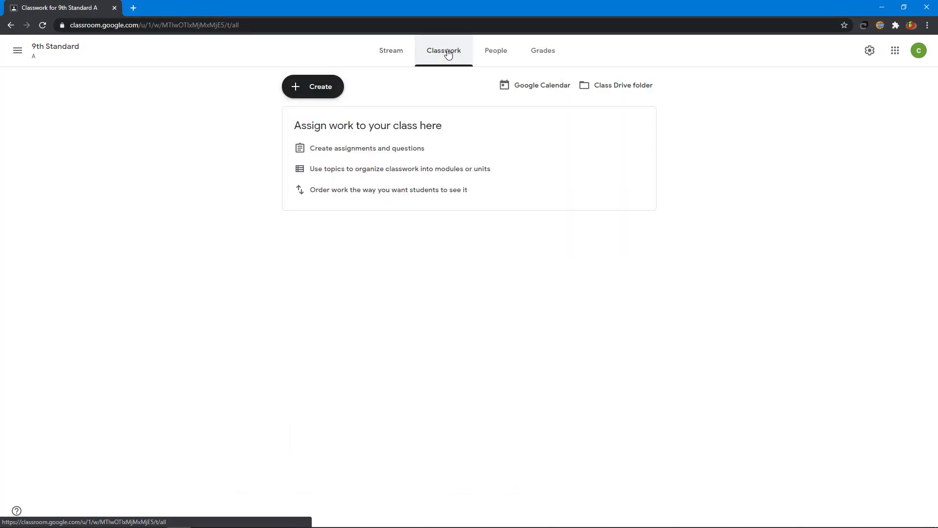
pyautogui.click(320, 90)
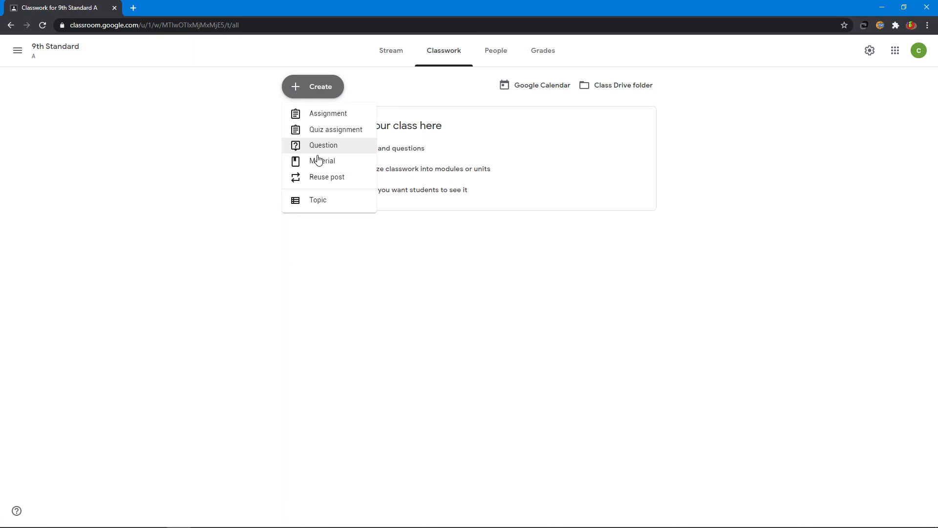
pyautogui.click(317, 162)
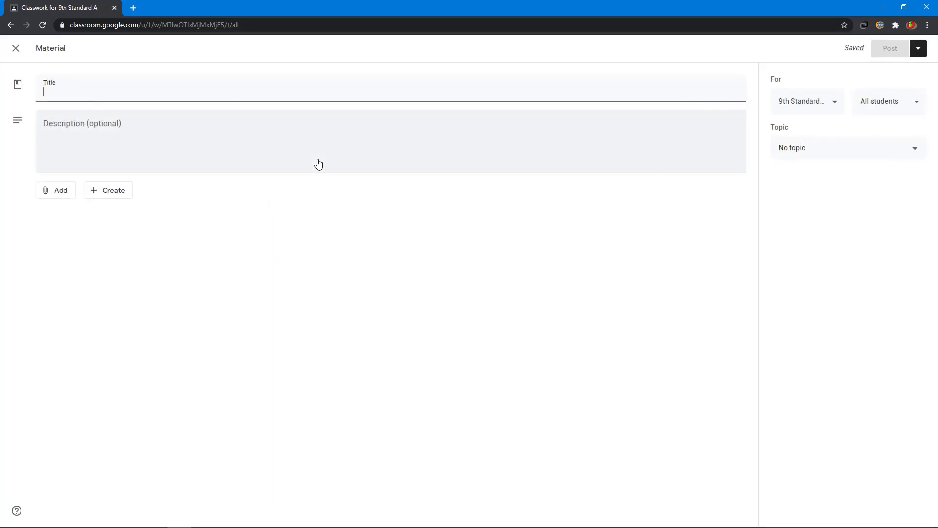
pyautogui.write('English Book')
pyautogui.click(216, 140)
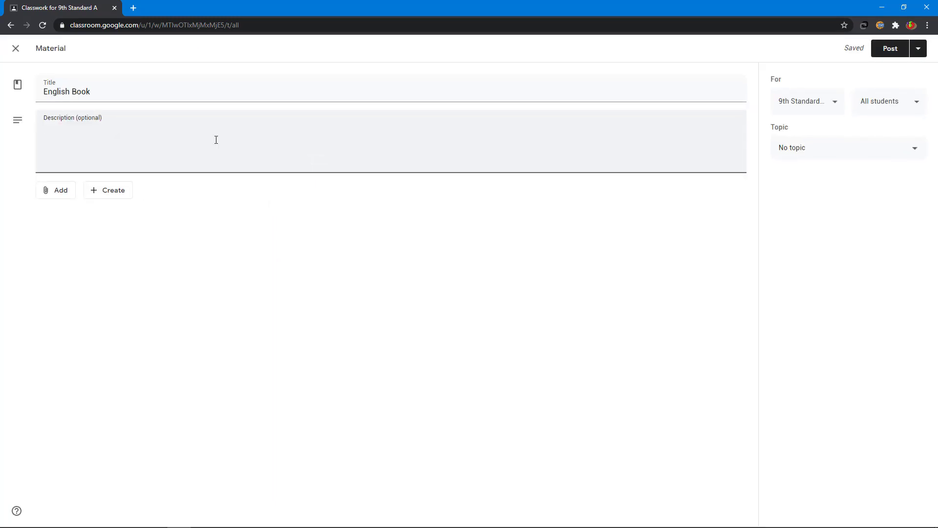
pyautogui.write('This is our new English book ')
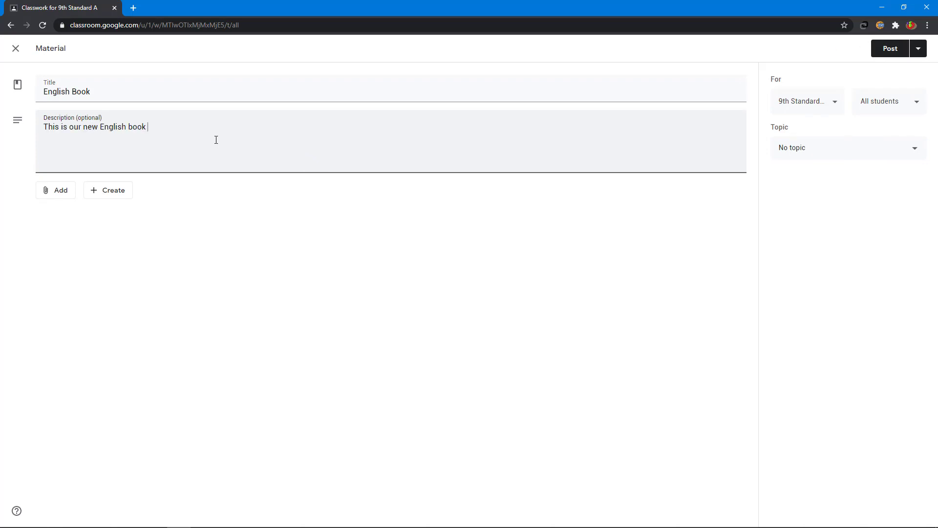
pyautogui.write('for your reference')
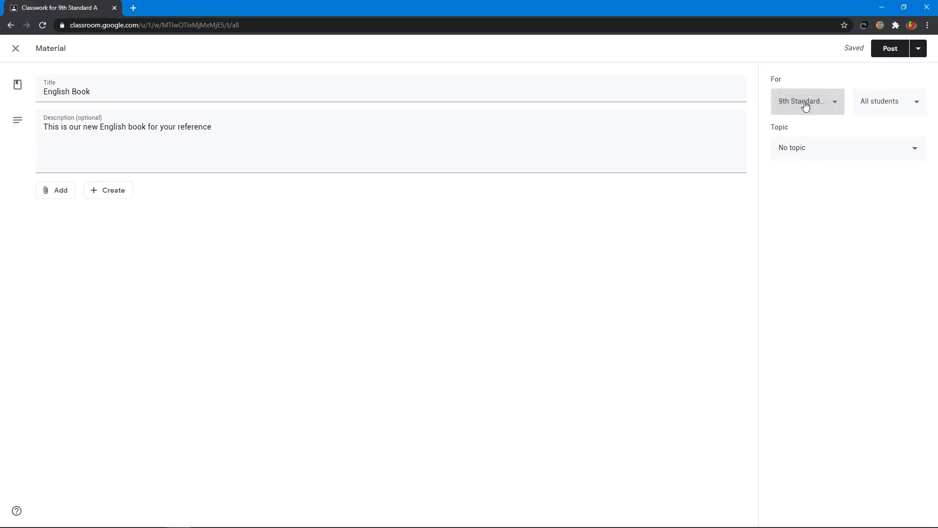
# - Keep the material for 9th Standard A and all students, then bring up the attachment choices
pyautogui.click(806, 103)
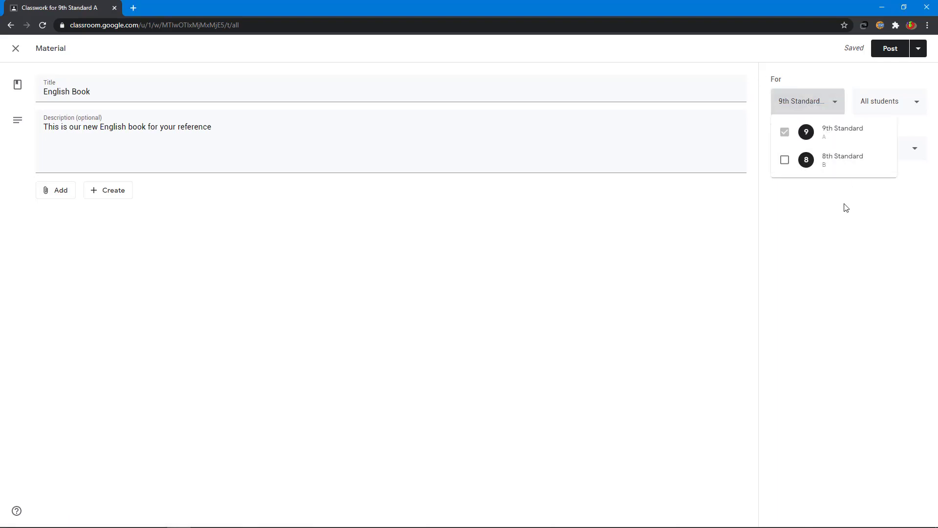
pyautogui.click(847, 220)
pyautogui.click(880, 104)
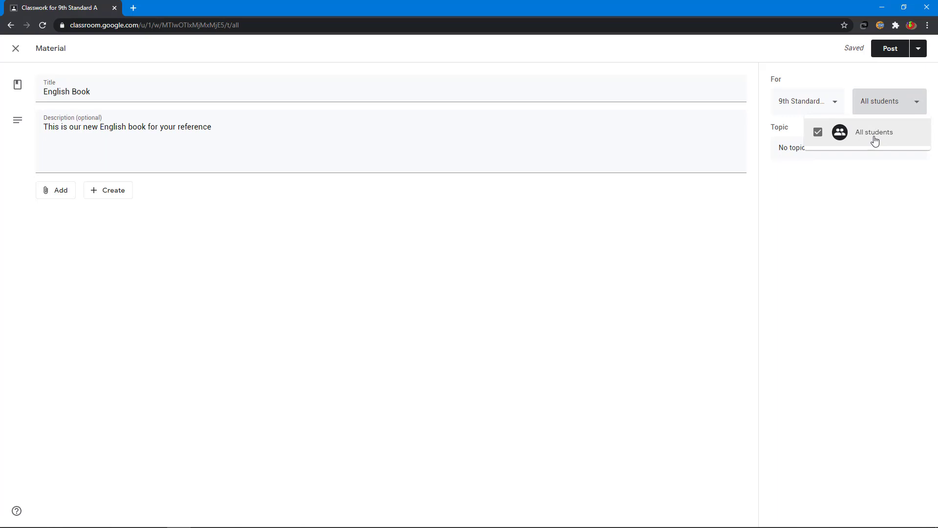
pyautogui.click(270, 258)
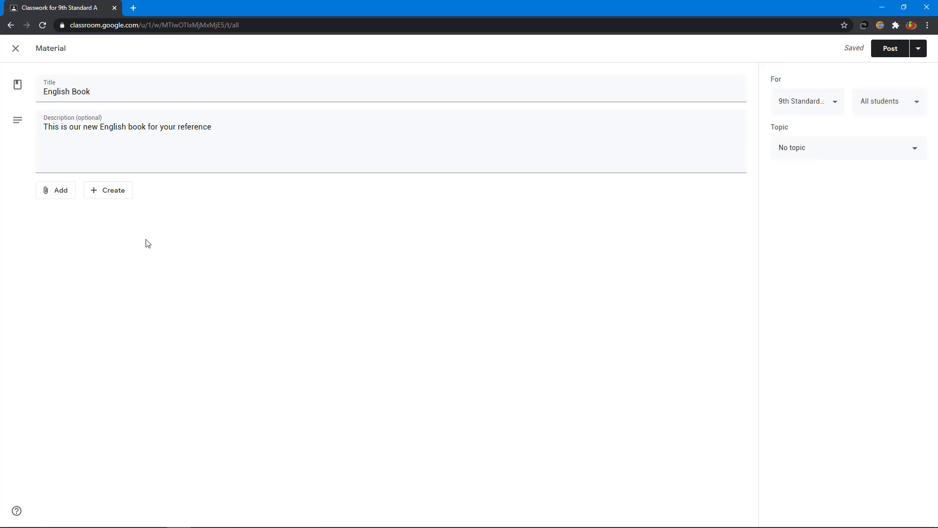
pyautogui.click(56, 194)
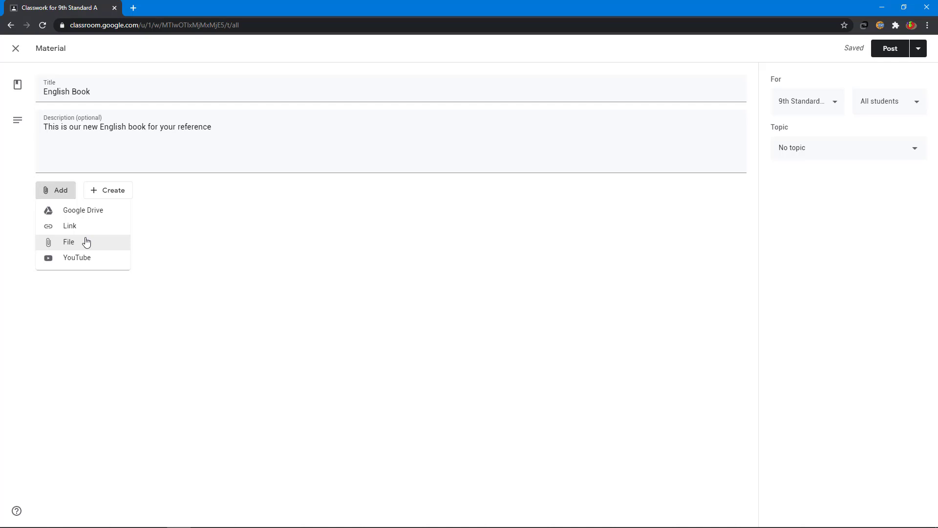
# - Attach 9th English.pdf uploaded from the computer to the English Book material
pyautogui.click(86, 241)
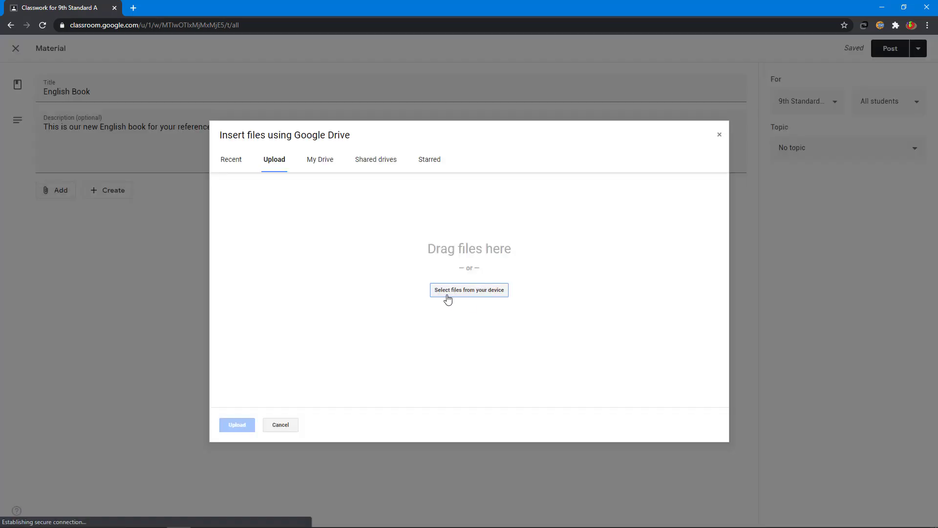
pyautogui.click(447, 293)
pyautogui.click(447, 294)
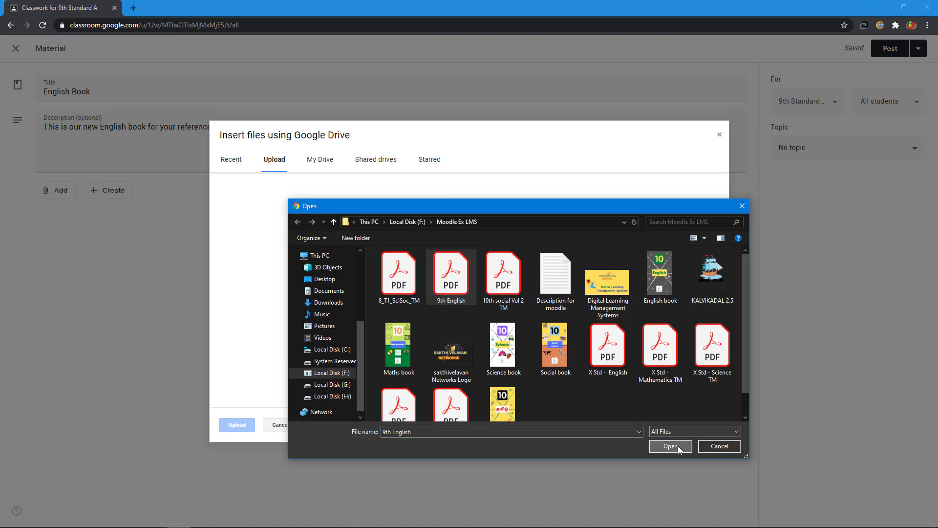
pyautogui.click(675, 446)
pyautogui.click(237, 424)
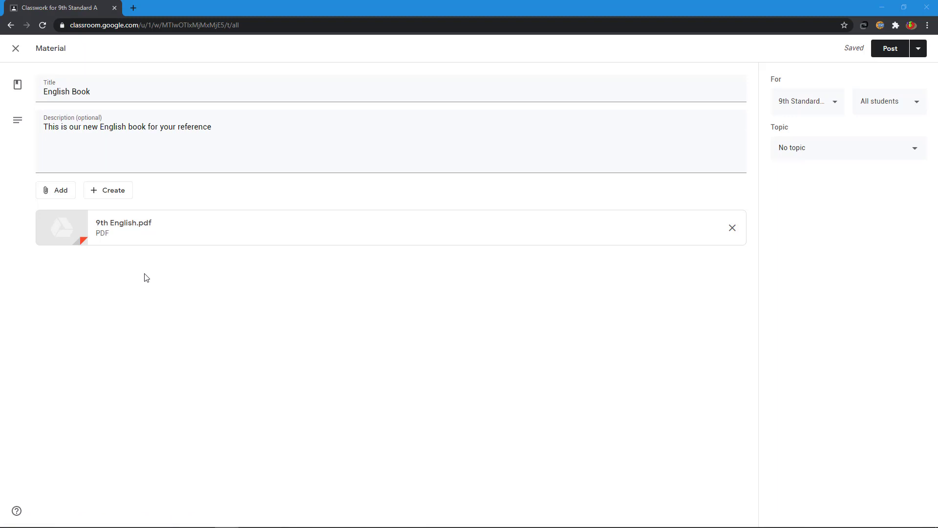
# - Add the YouTube video 'Degrees of comparison in tamil' by pasting its URL
pyautogui.click(58, 196)
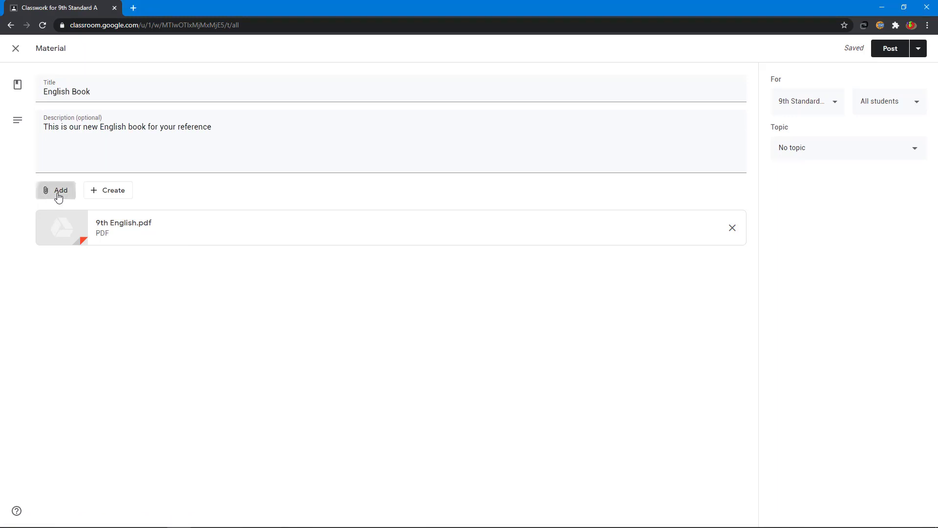
pyautogui.click(53, 261)
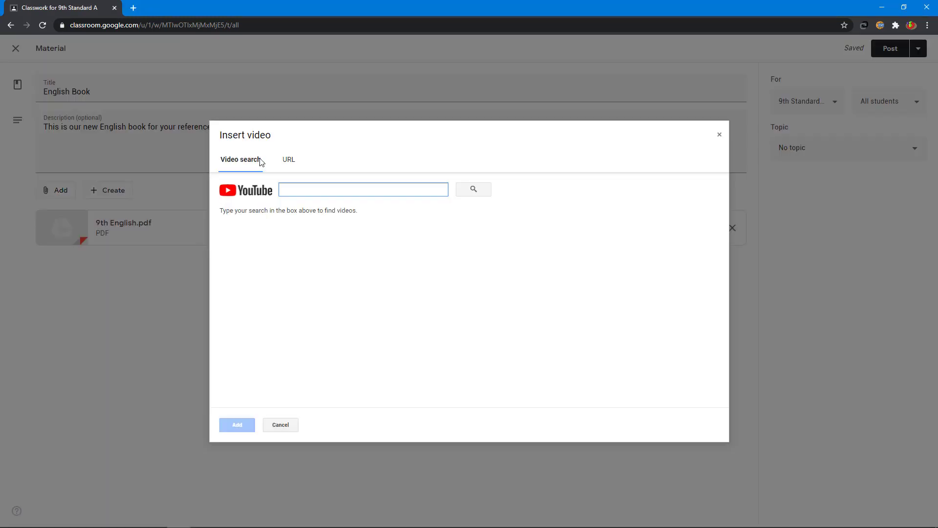
pyautogui.click(288, 162)
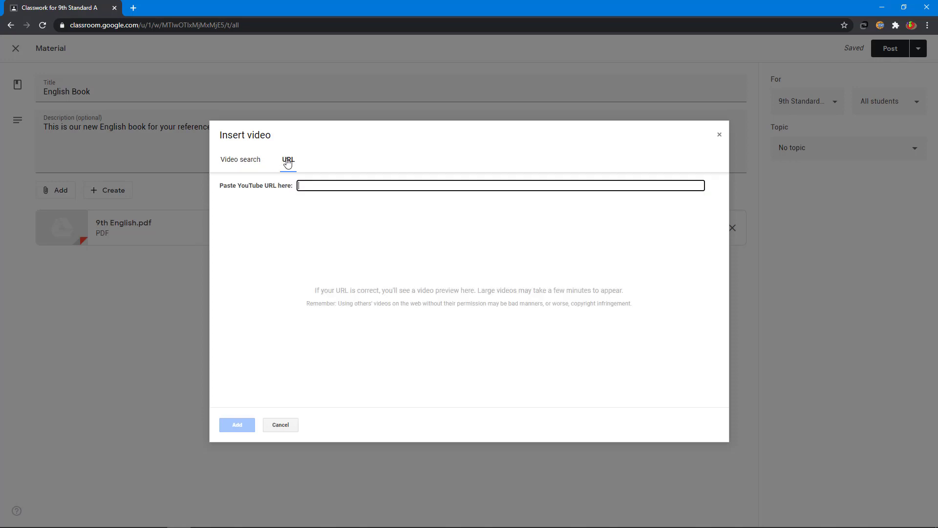
pyautogui.write('https://www.youtube.com/watch?v=LIAJ5tBp3A0')
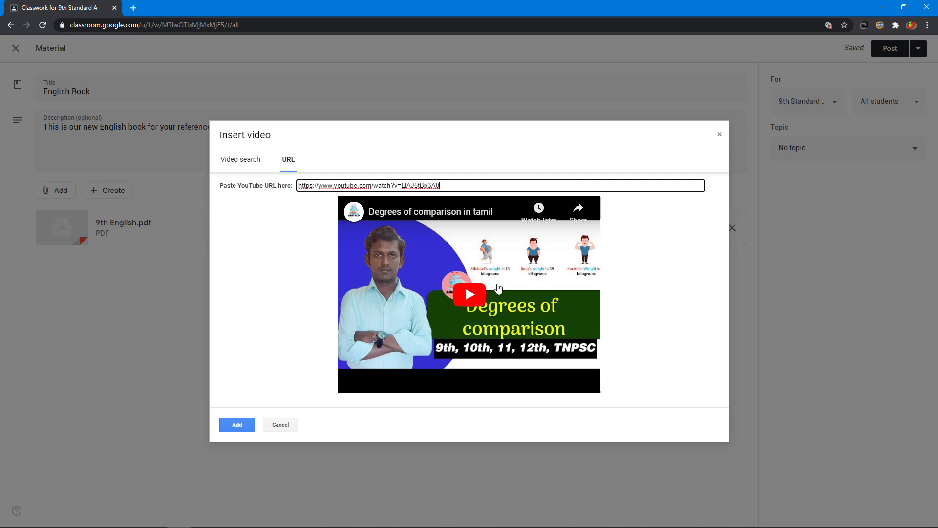
pyautogui.click(245, 425)
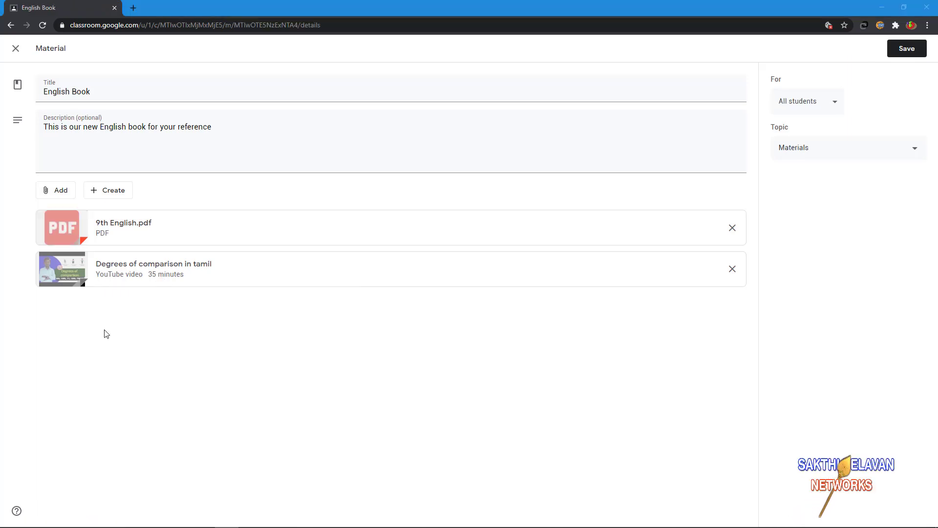
pyautogui.click(110, 188)
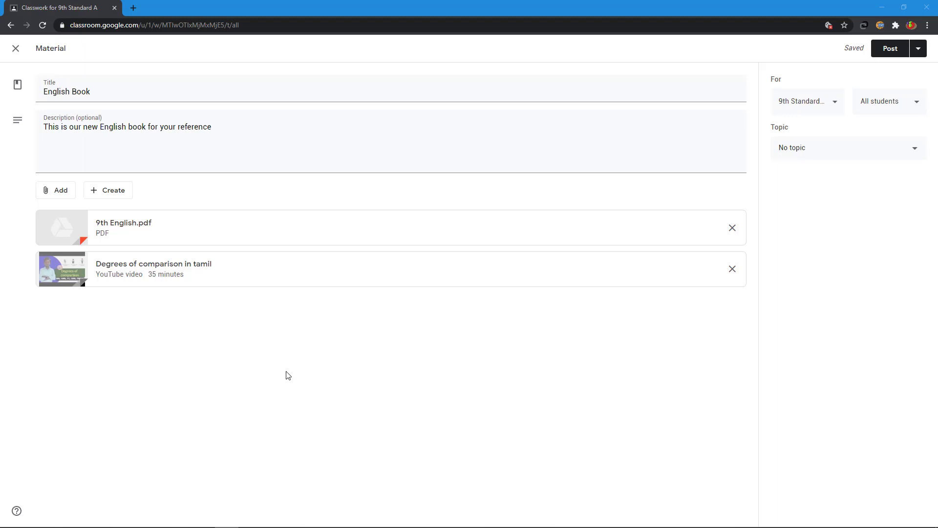
pyautogui.click(134, 9)
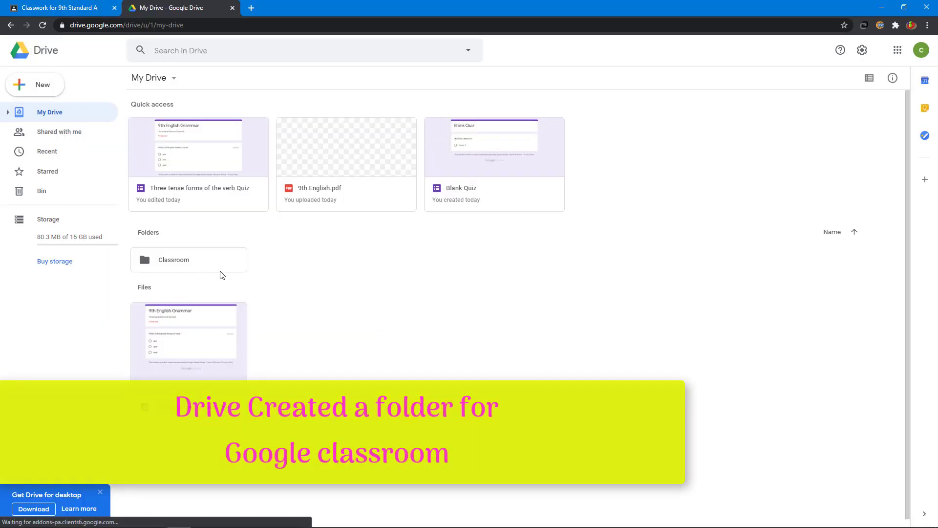
pyautogui.doubleClick(177, 266)
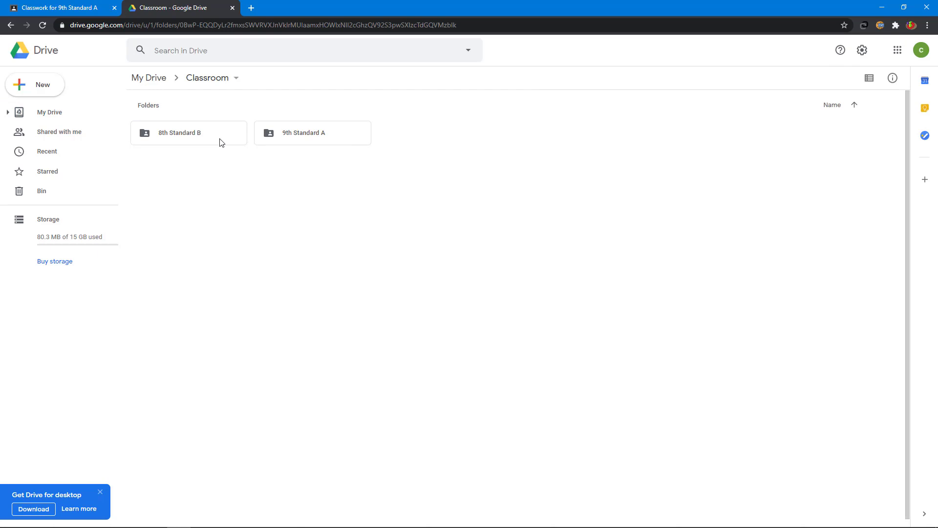
pyautogui.doubleClick(306, 136)
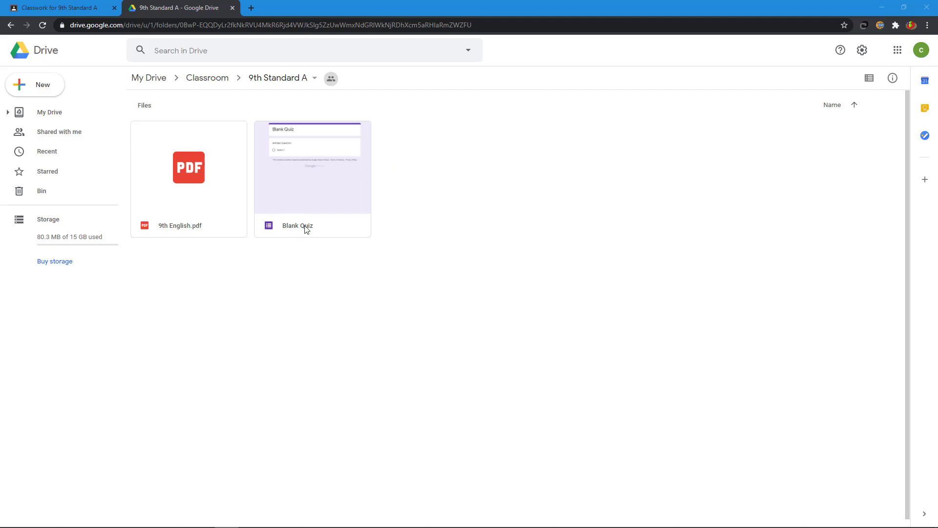
pyautogui.click(232, 8)
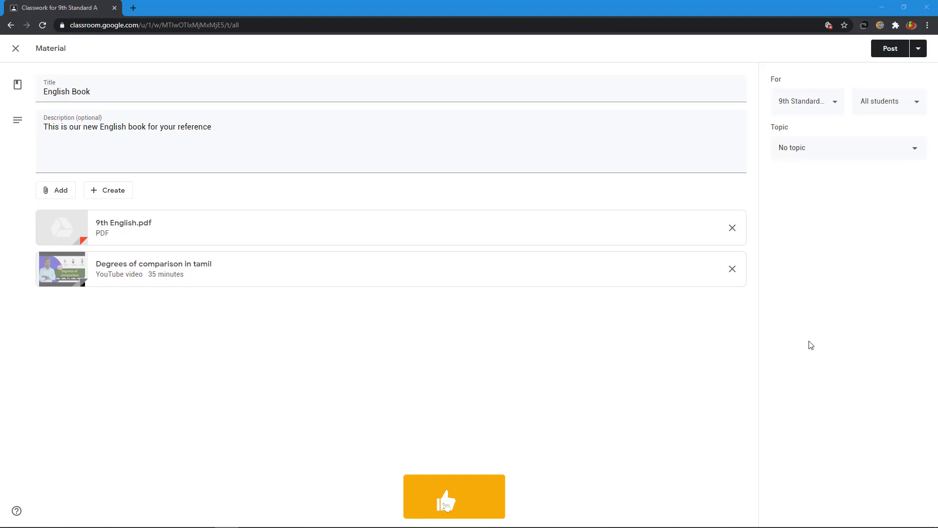
# - File the English Book material under a new 'Materials' topic and post it
pyautogui.click(805, 155)
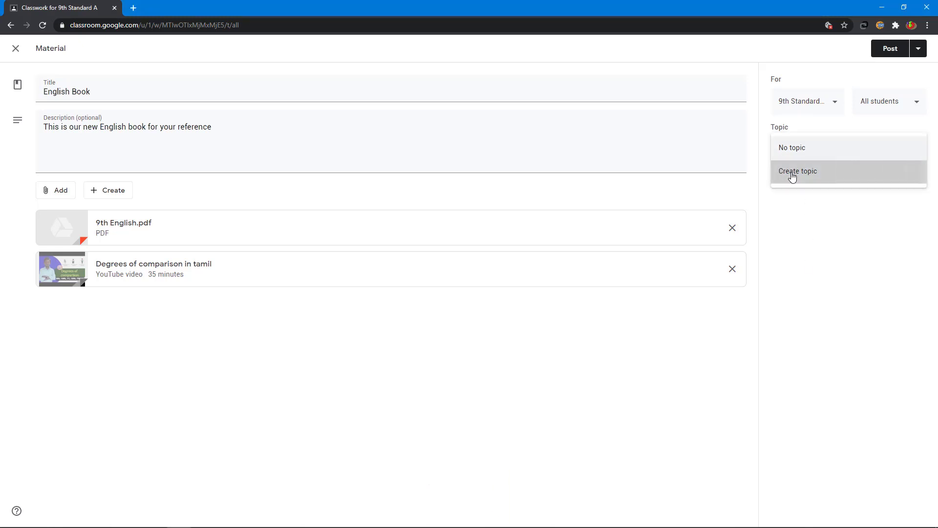
pyautogui.click(793, 172)
pyautogui.write('Mater')
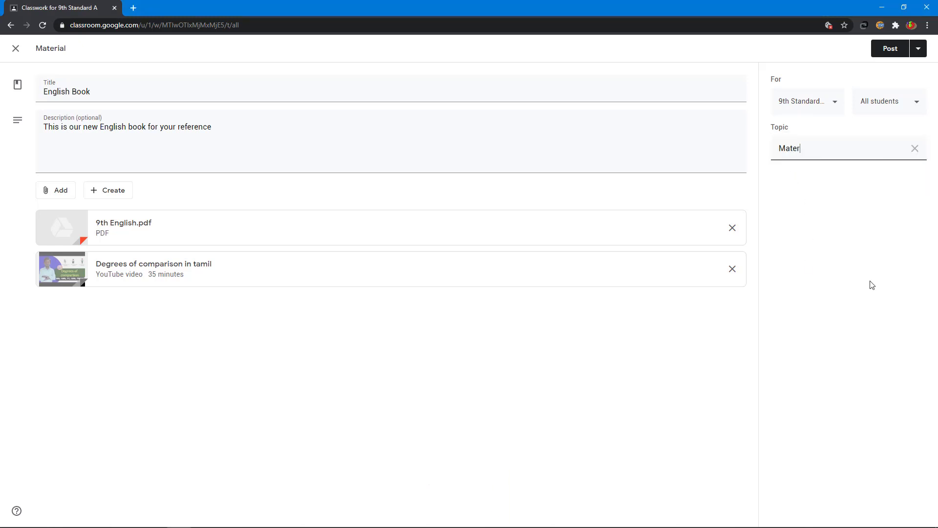
pyautogui.write('ials')
pyautogui.click(872, 285)
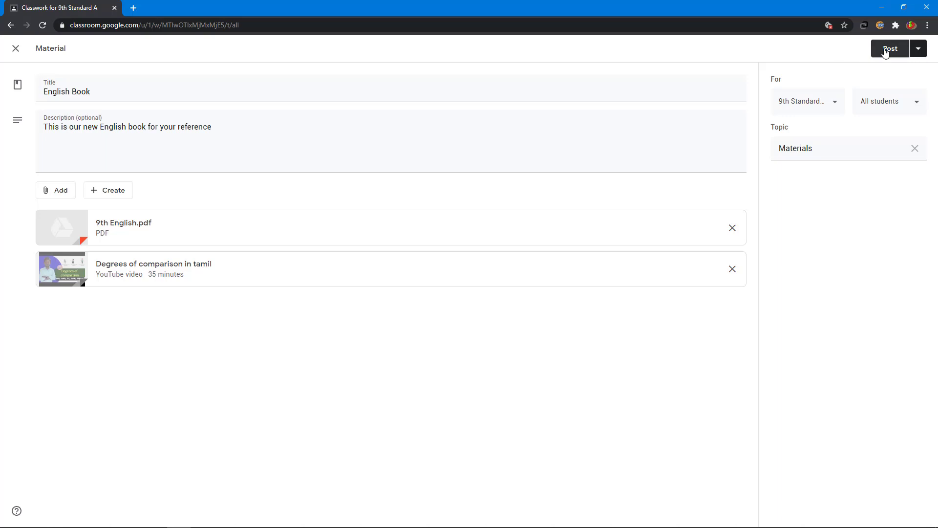
pyautogui.click(886, 51)
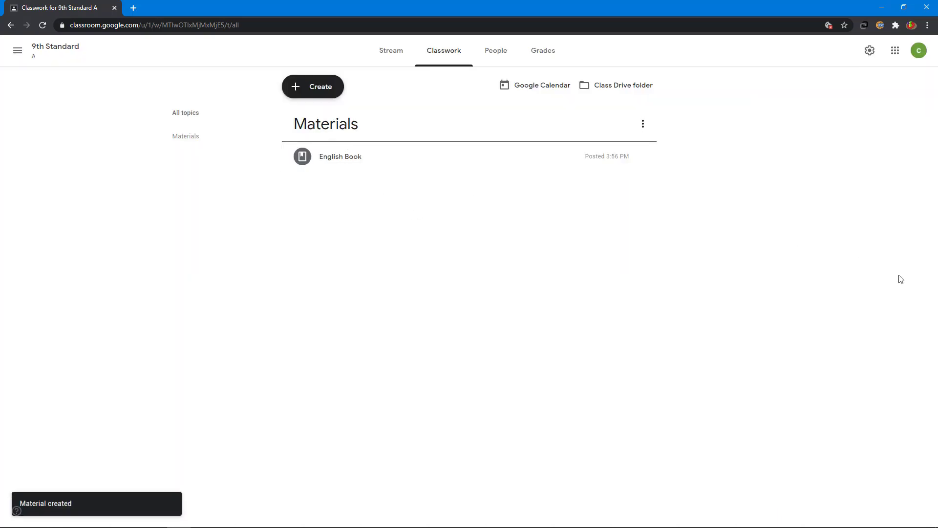
# - Expand the posted English Book item to check its attachments, then glance at its options menu
pyautogui.click(338, 159)
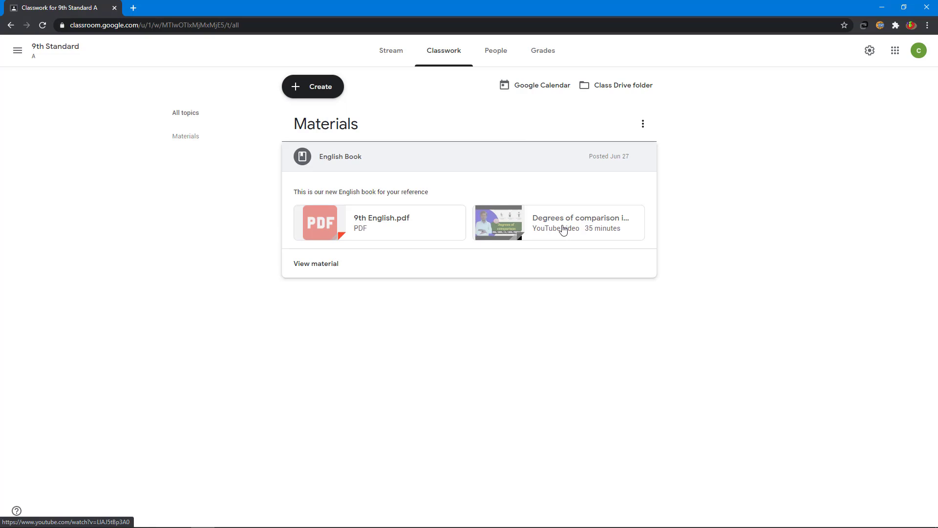
pyautogui.click(628, 169)
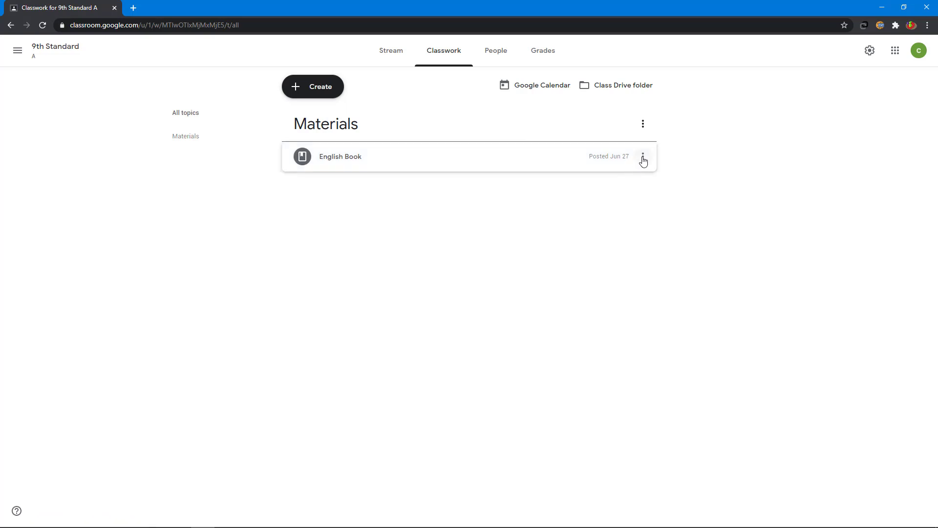
pyautogui.click(644, 159)
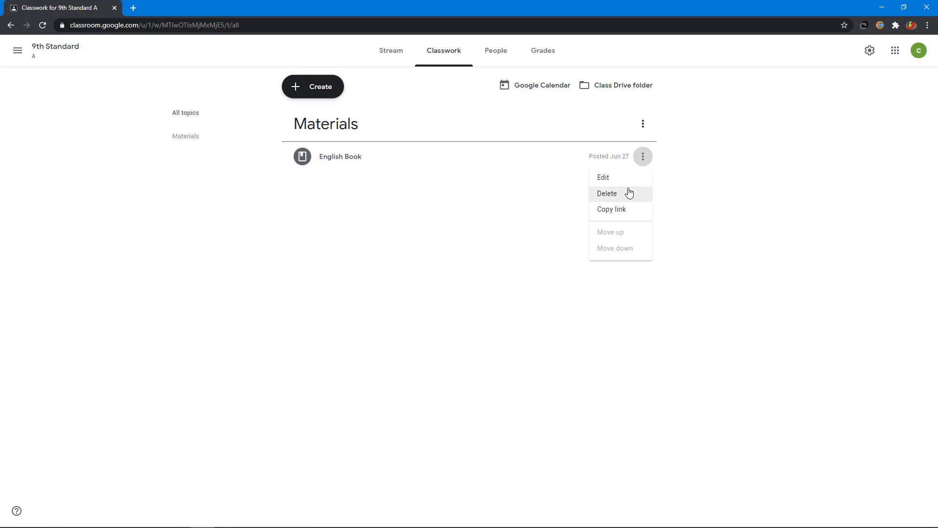
pyautogui.click(631, 217)
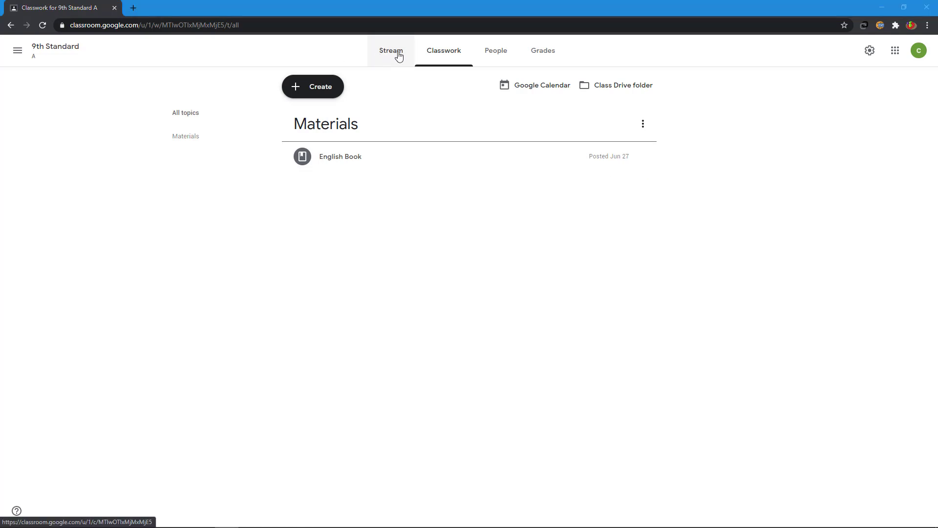
# - Move from the Stream to the People page and start inviting a teacher
pyautogui.click(398, 57)
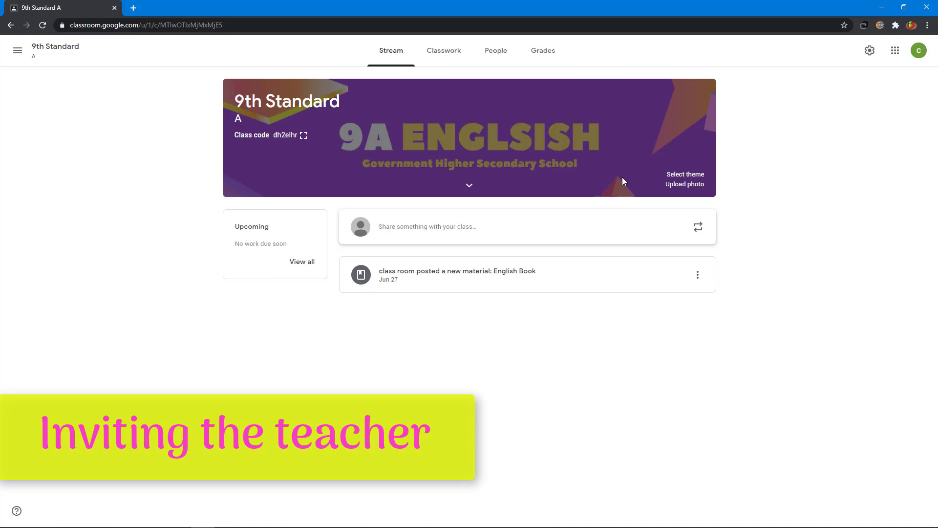
pyautogui.click(499, 54)
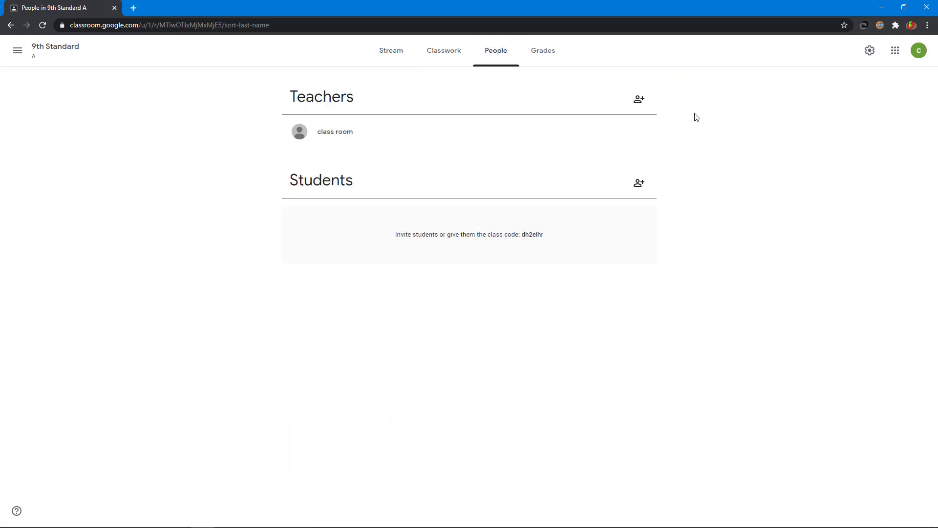
pyautogui.click(639, 100)
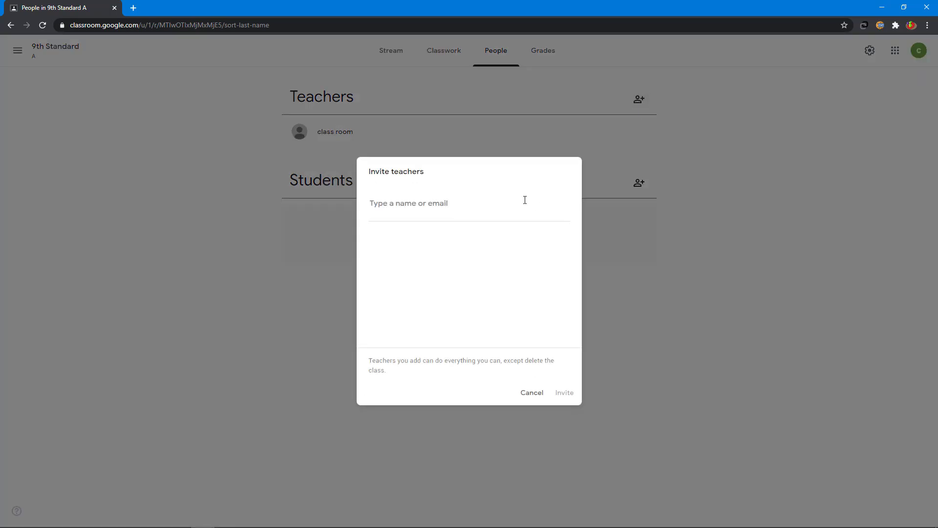
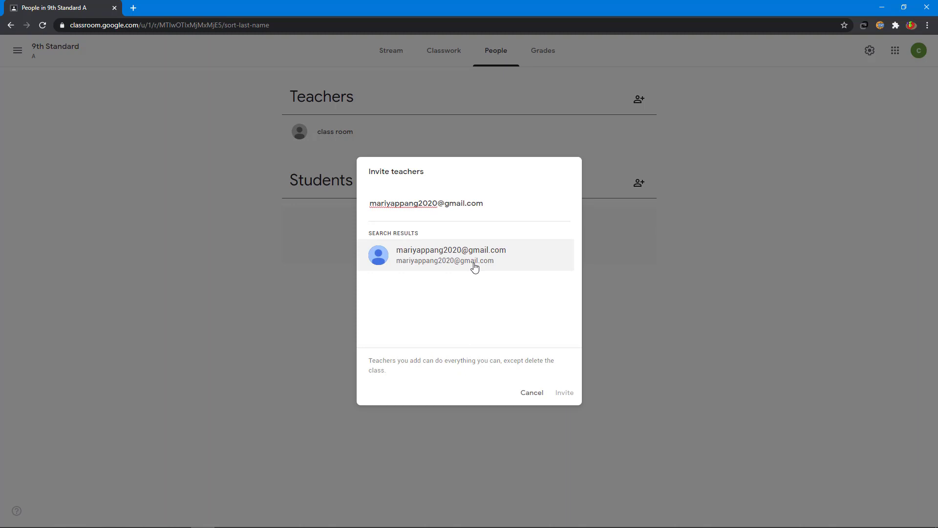
# - Invite the co-teacher to 9th Standard A by entering their e-mail address
pyautogui.click(474, 265)
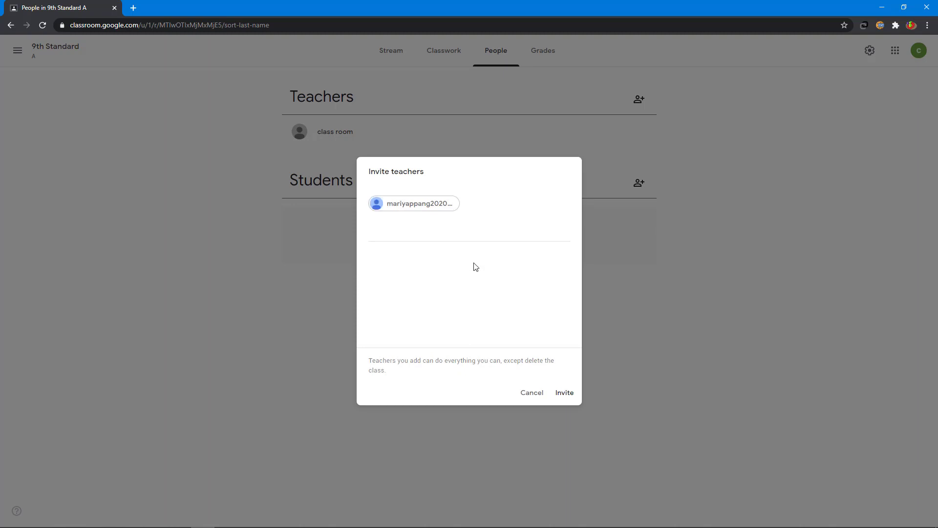
pyautogui.click(568, 397)
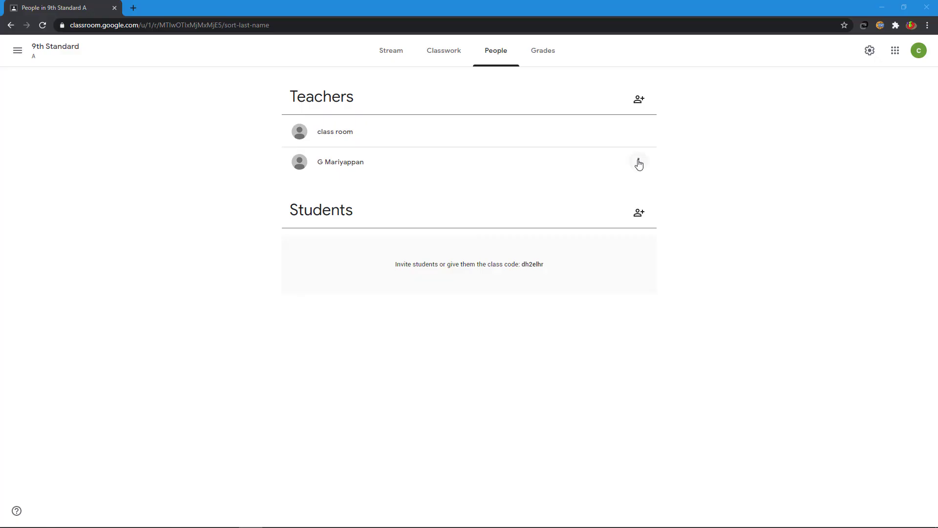
pyautogui.click(639, 162)
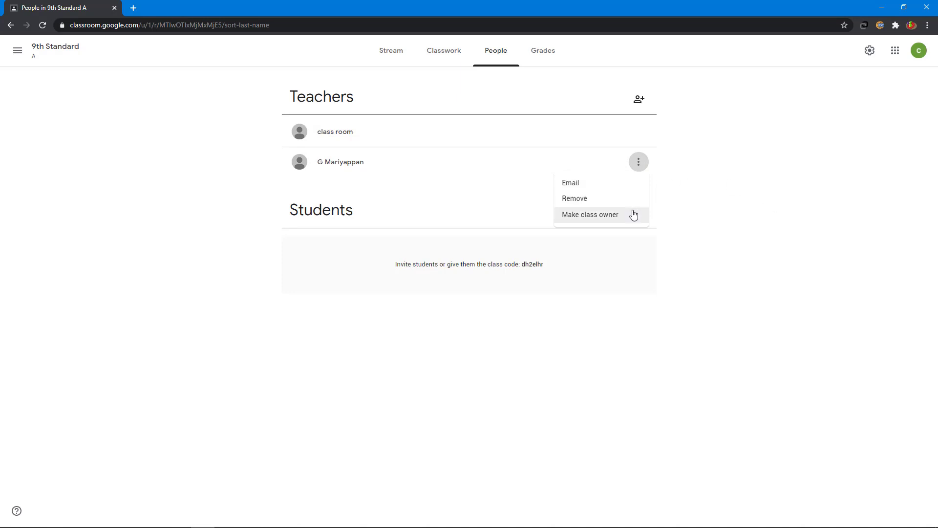
pyautogui.click(787, 241)
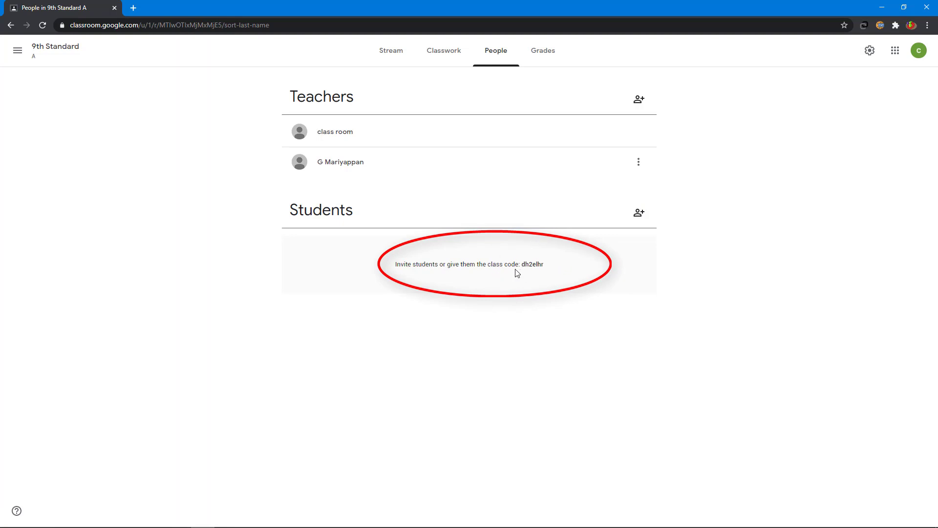
# - Invite the student to 9th Standard A by pasting their e-mail address
pyautogui.click(639, 214)
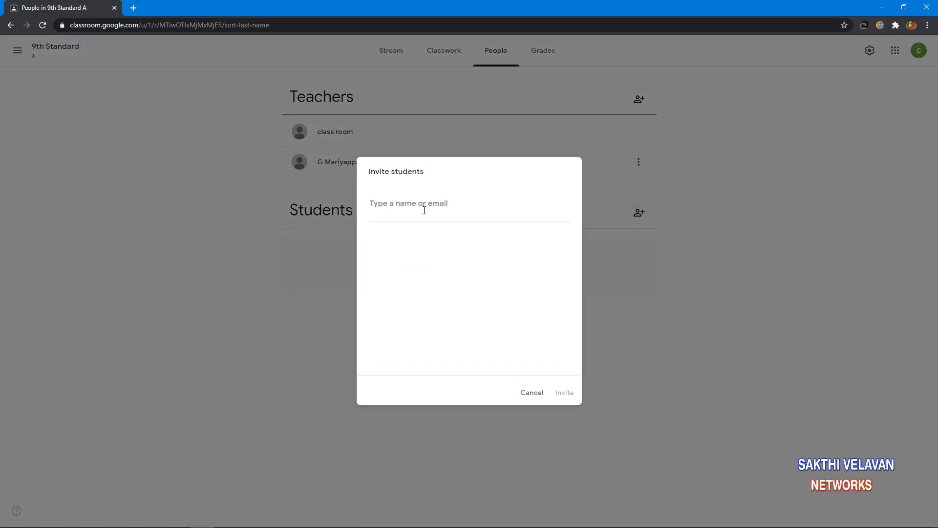
pyautogui.hotkey('ctrl', 'v')
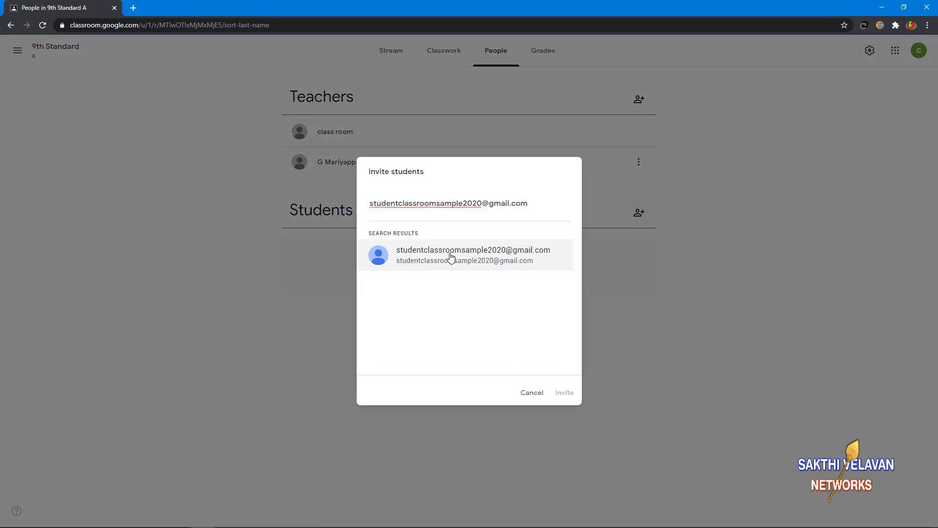
pyautogui.click(441, 263)
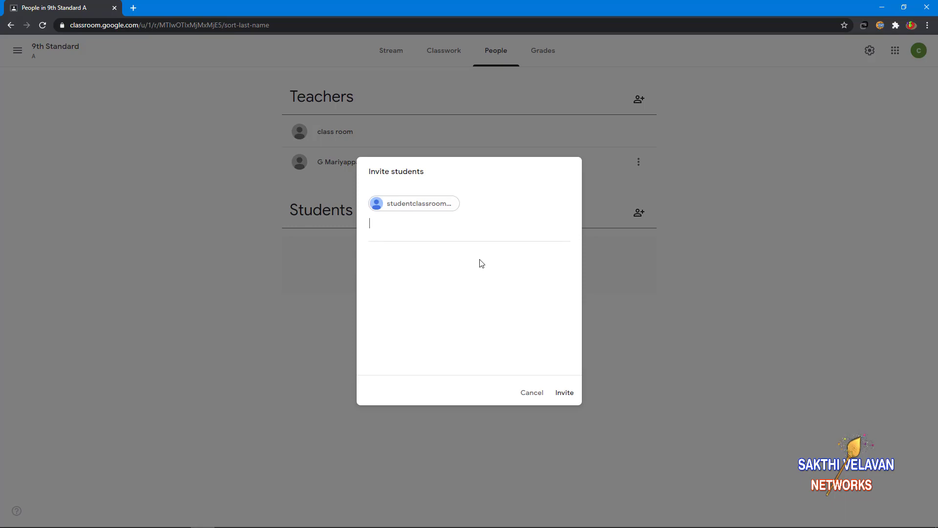
pyautogui.click(566, 394)
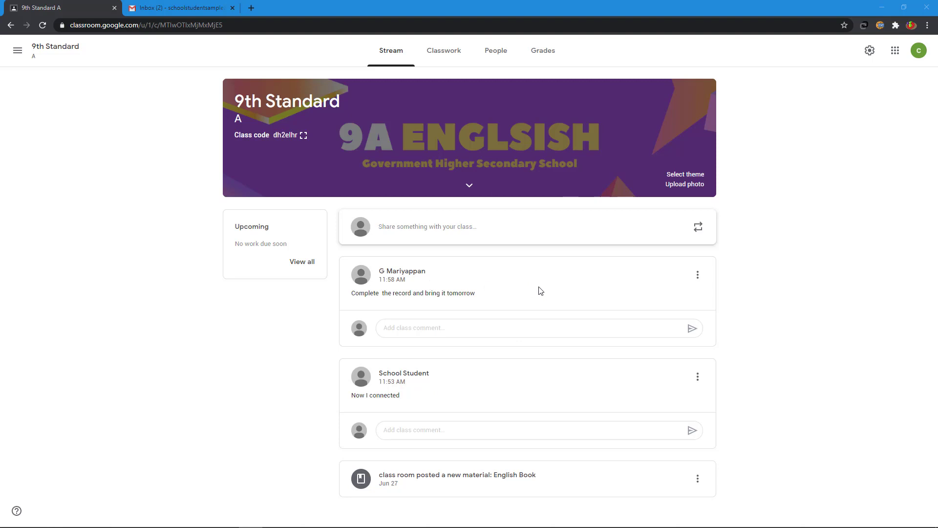
# - Mute School Student from their post's menu, then unmute them
pyautogui.click(698, 378)
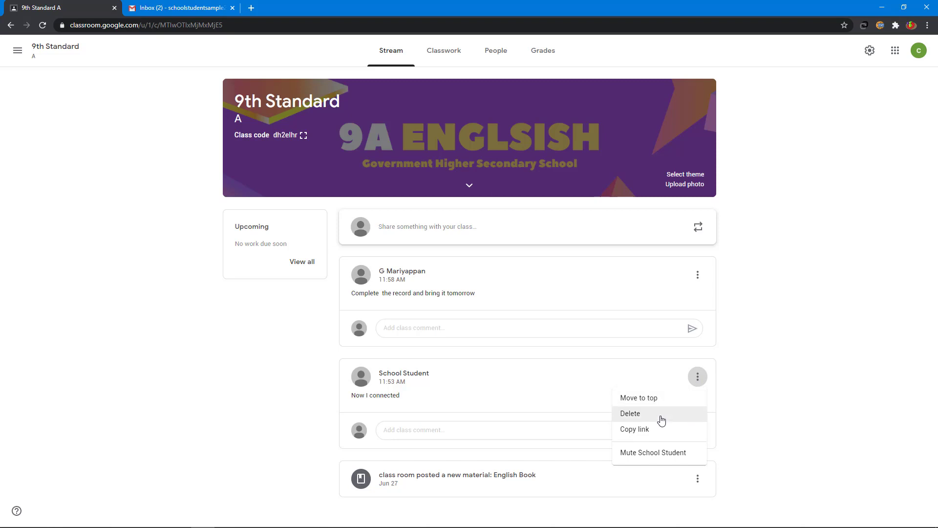
pyautogui.click(673, 453)
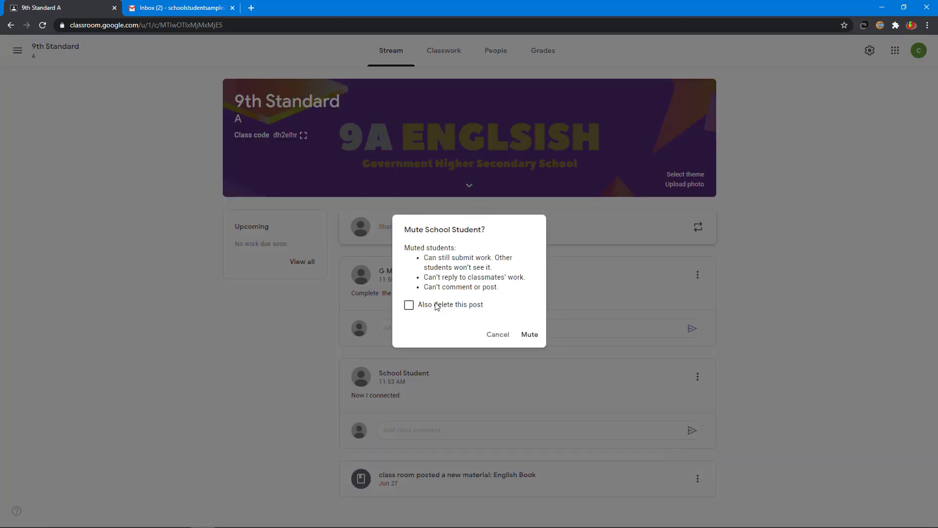
pyautogui.click(527, 335)
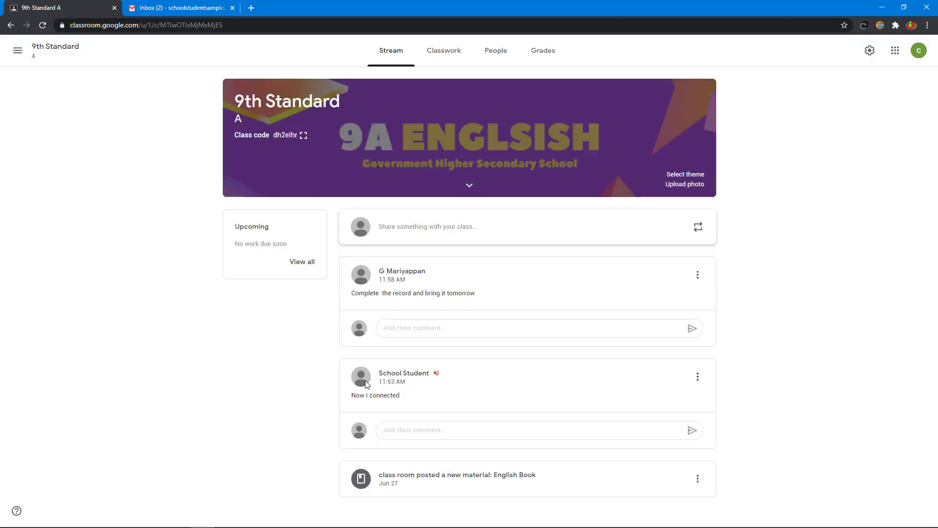
pyautogui.click(698, 381)
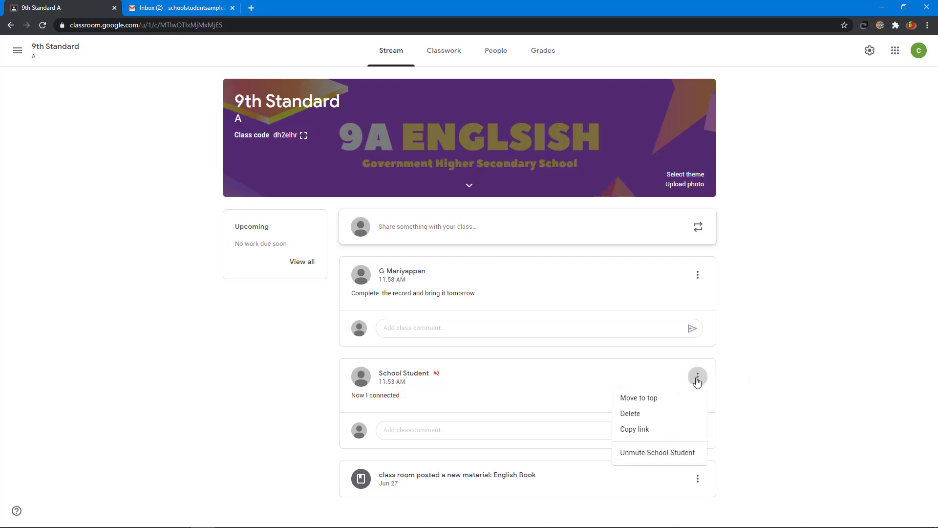
pyautogui.click(663, 452)
# - Copy the link to the teacher's record-submission post
pyautogui.click(409, 430)
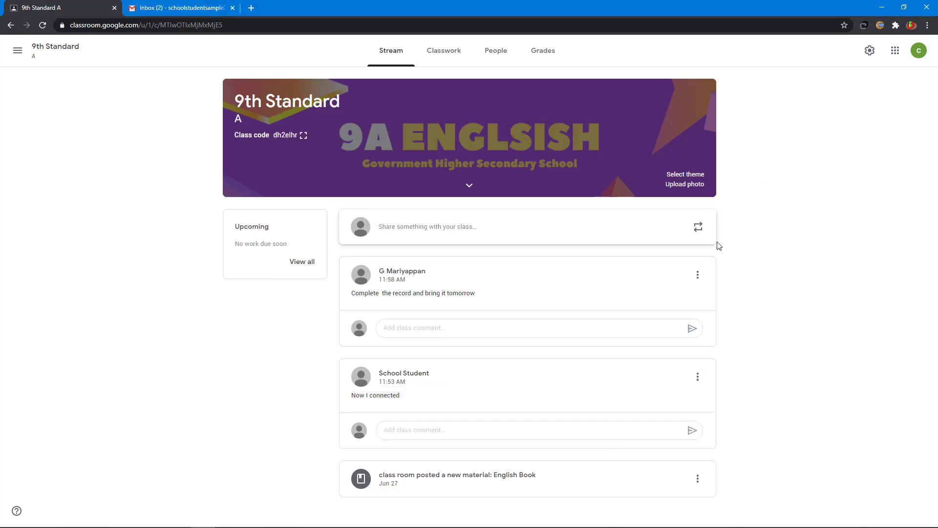
pyautogui.click(698, 276)
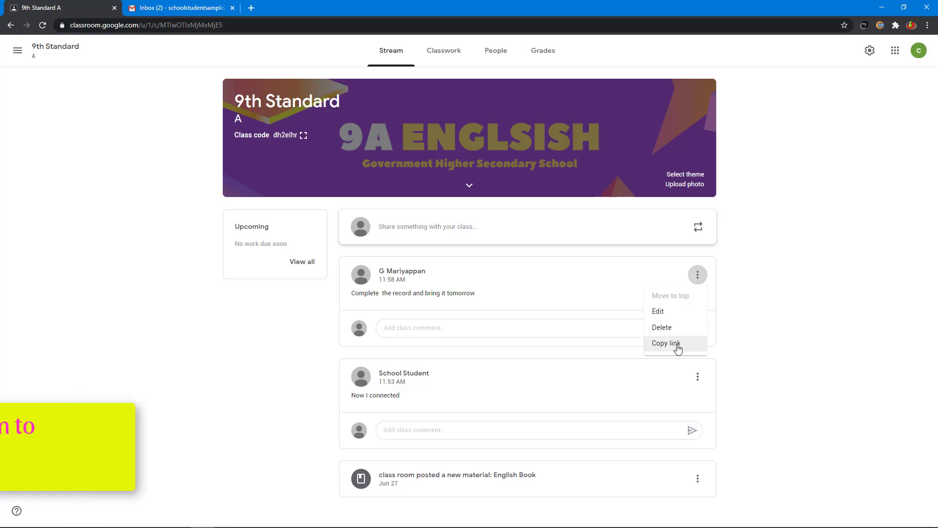
pyautogui.click(677, 344)
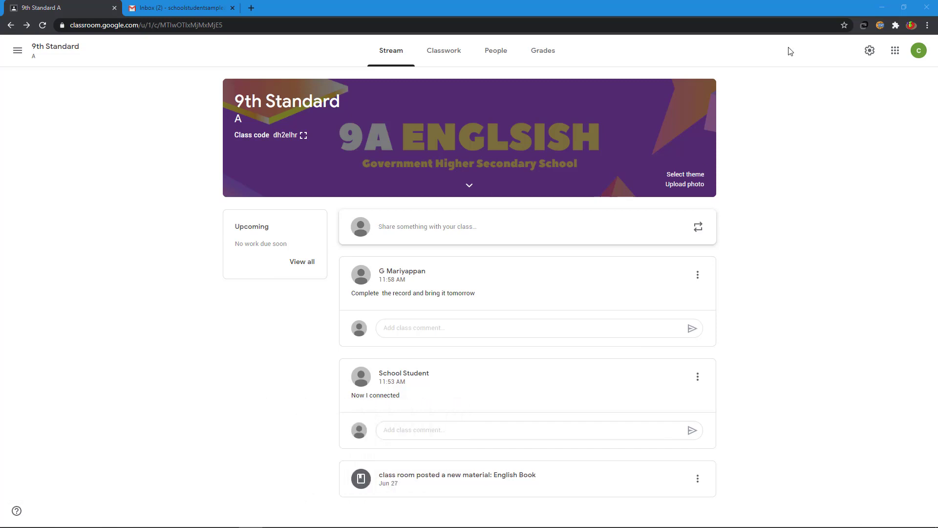
pyautogui.click(868, 53)
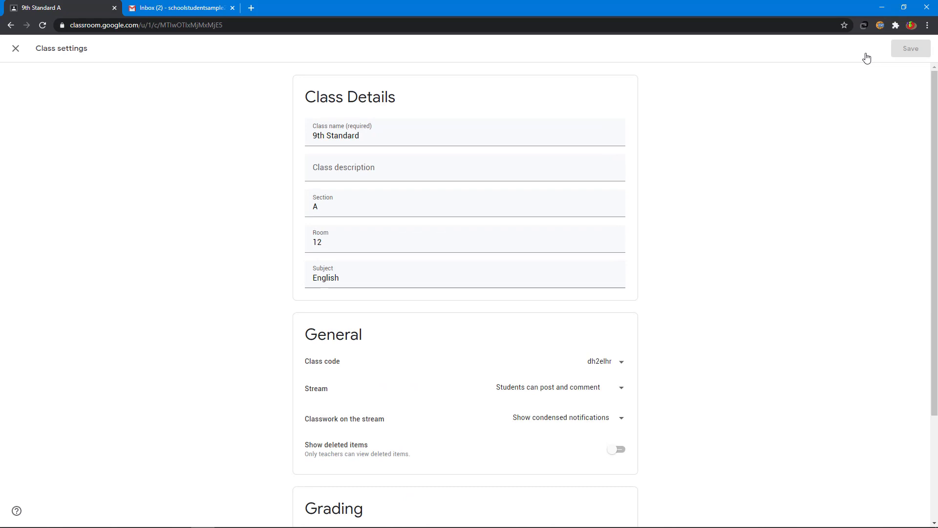
pyautogui.scroll(-3, 808, 190)
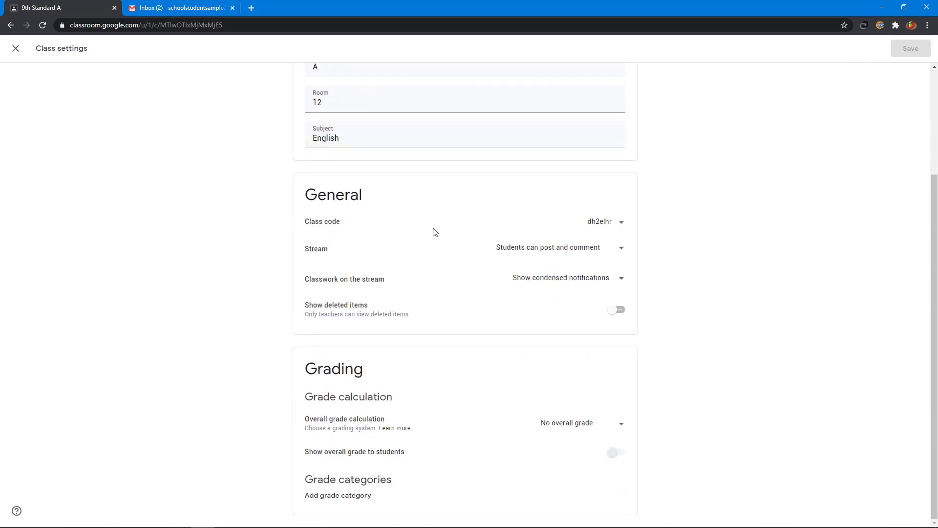
pyautogui.click(622, 224)
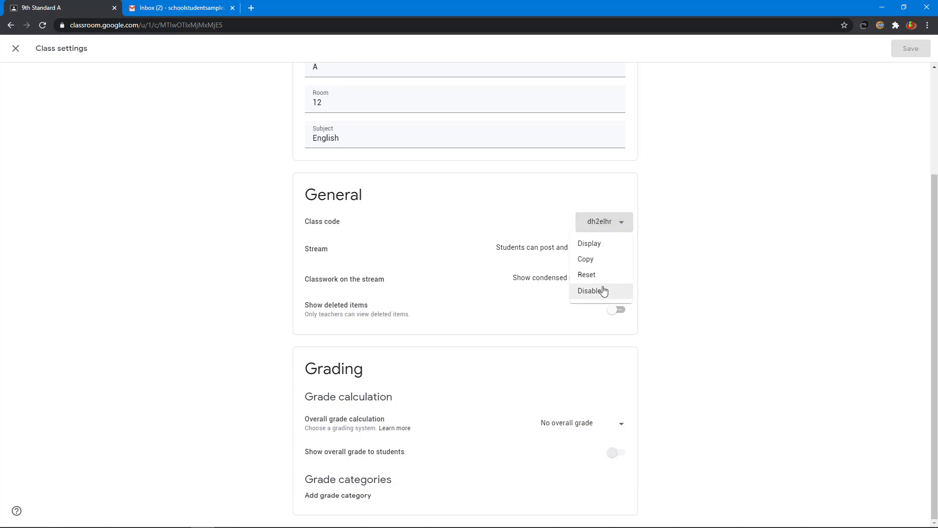
pyautogui.scroll(3, 602, 292)
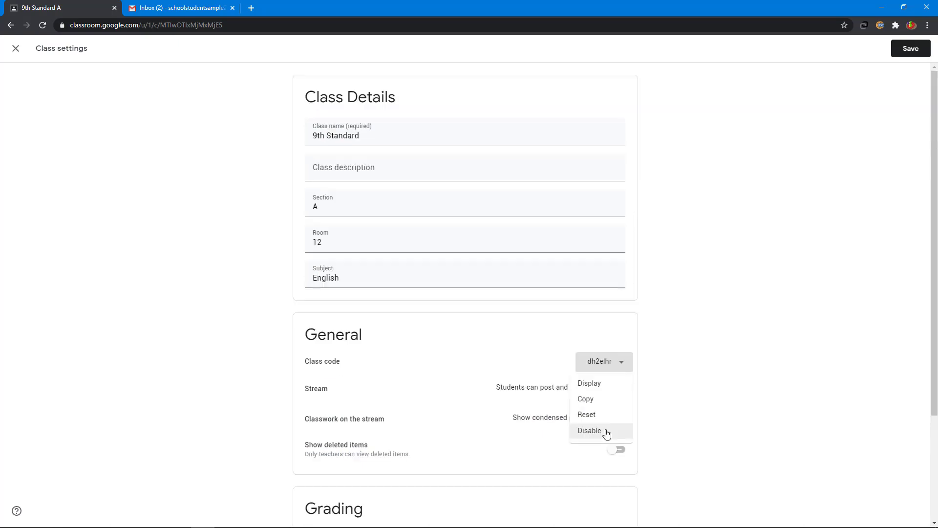
pyautogui.click(606, 434)
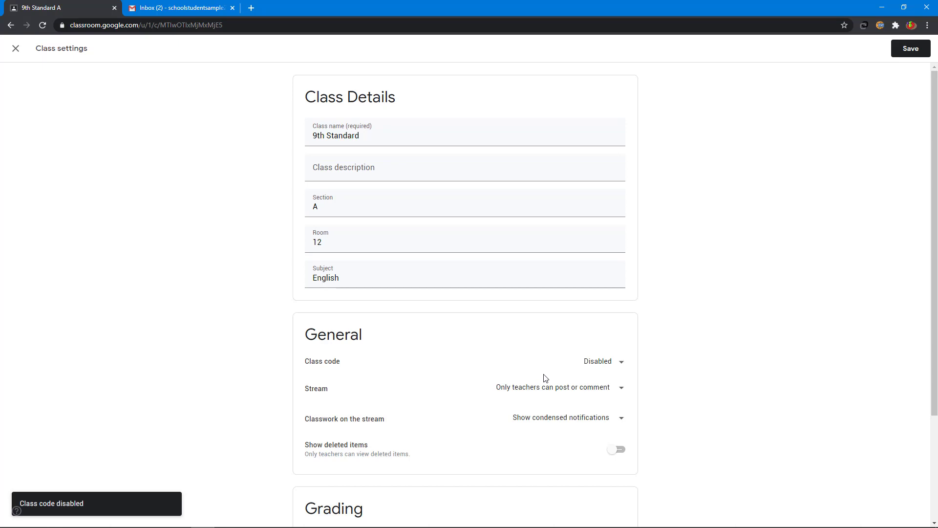
pyautogui.click(602, 362)
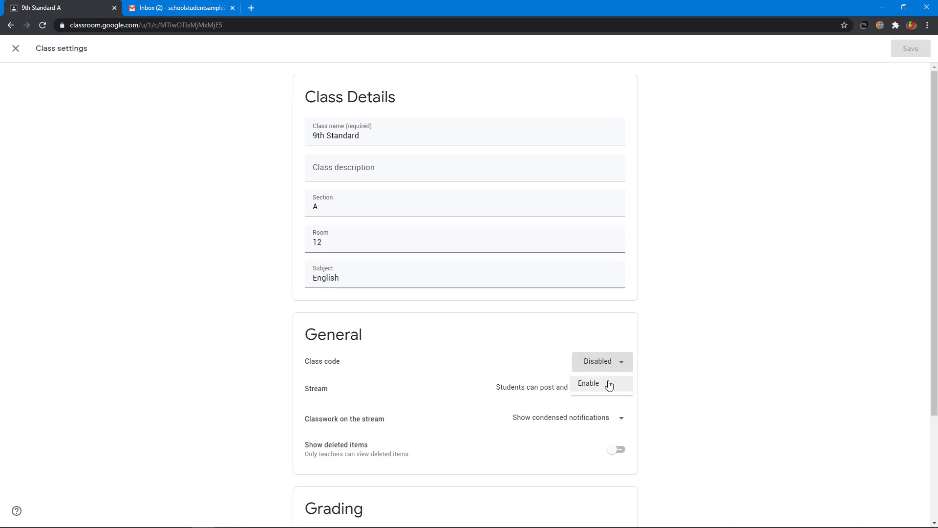
pyautogui.click(610, 386)
# - Set the Stream to 'Only teachers can post or comment' and save the settings
pyautogui.scroll(-3, 321, 260)
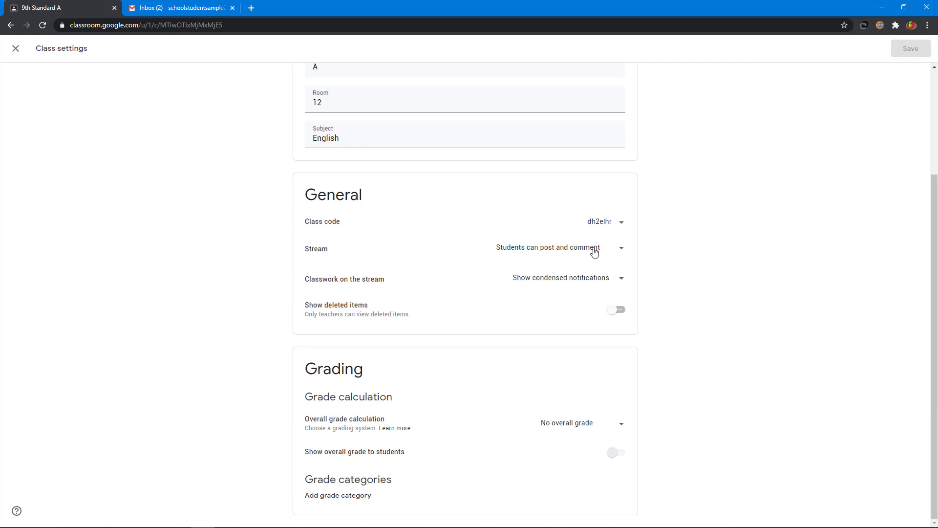
pyautogui.click(594, 252)
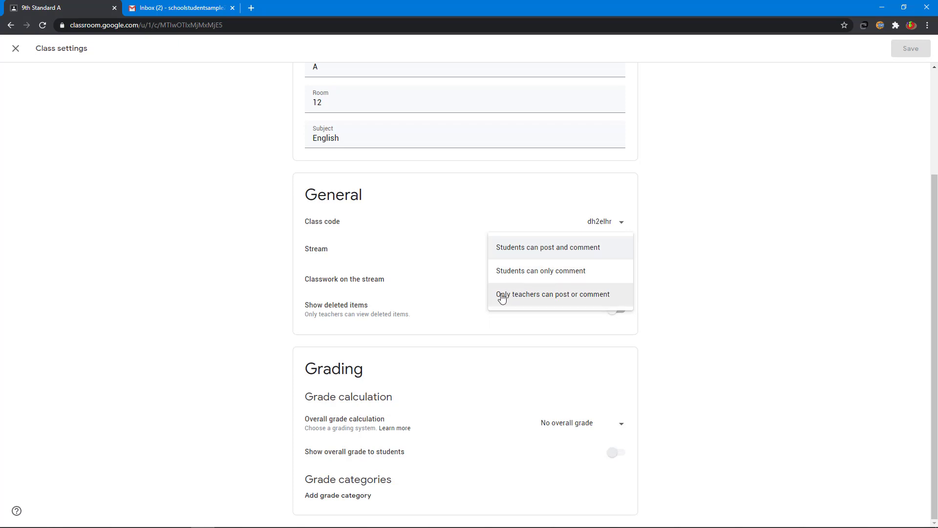
pyautogui.click(571, 300)
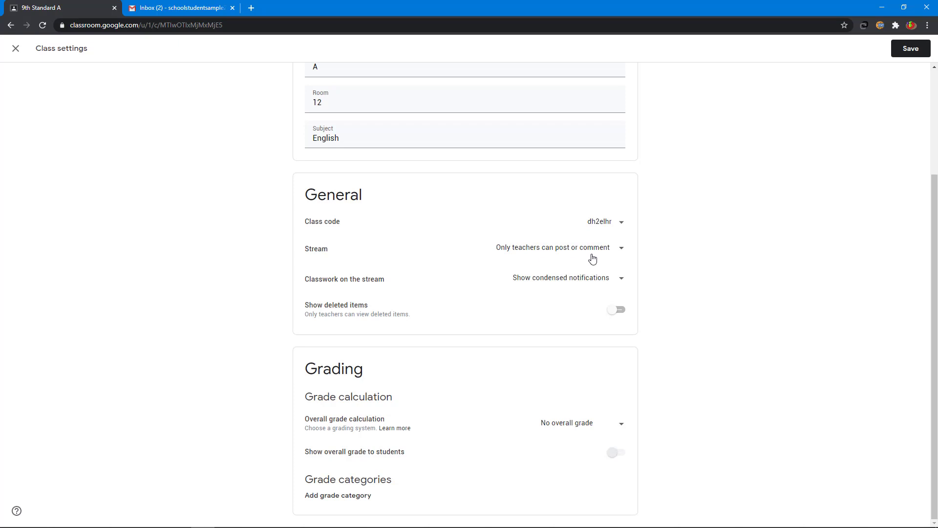
pyautogui.click(911, 50)
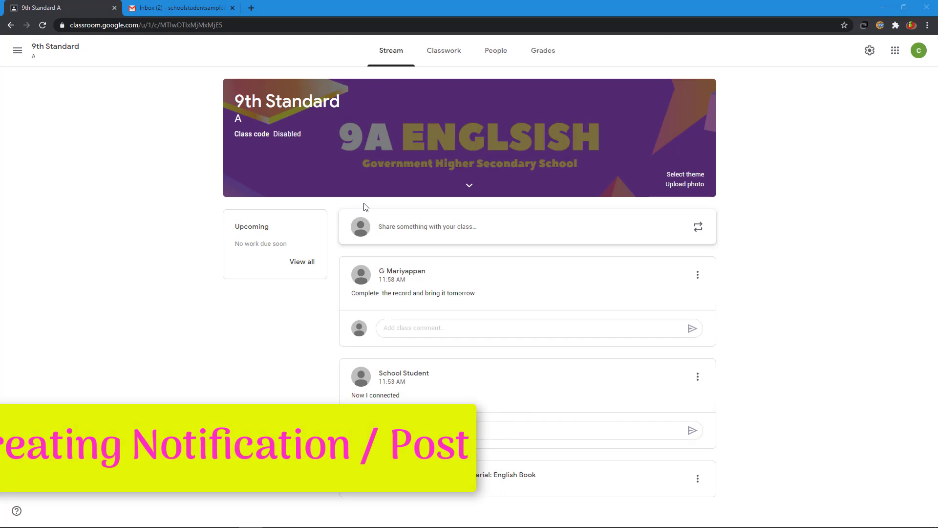
# - Start a new announcement addressed to this class and all its students
pyautogui.click(416, 227)
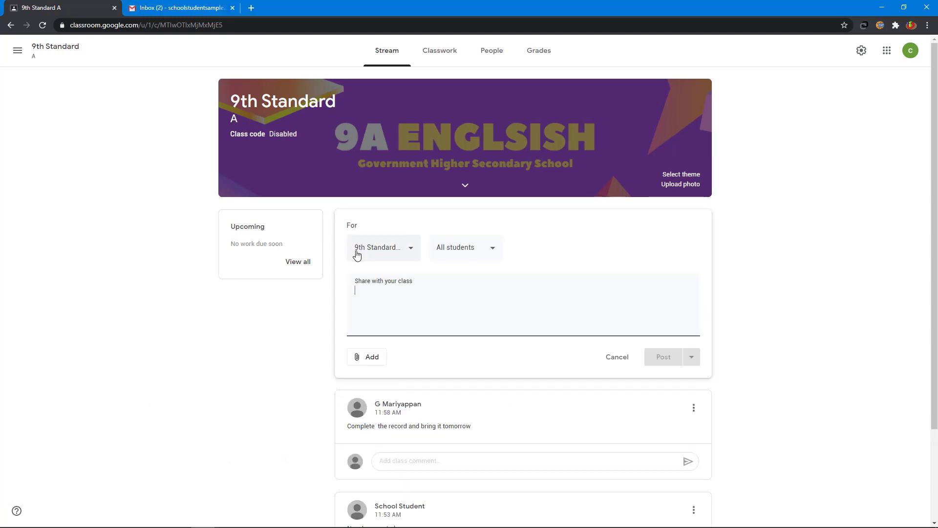
pyautogui.click(395, 253)
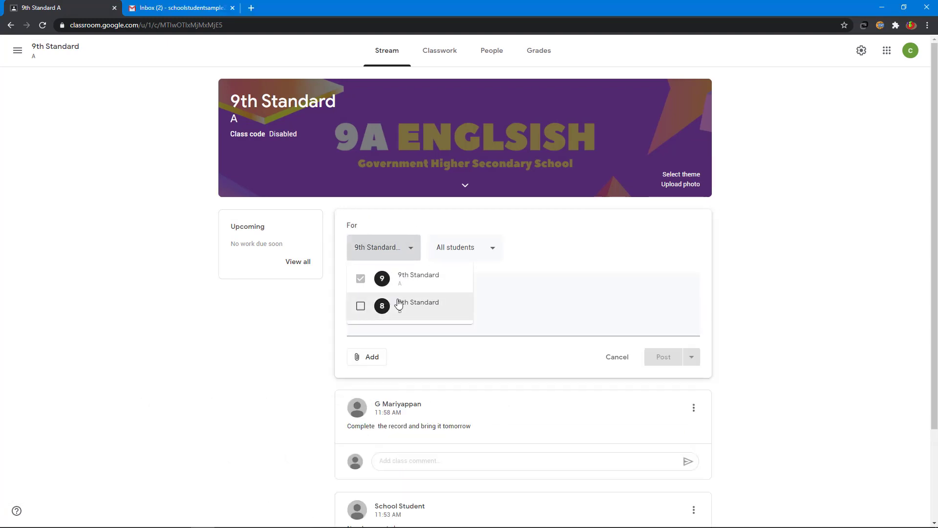
pyautogui.click(555, 242)
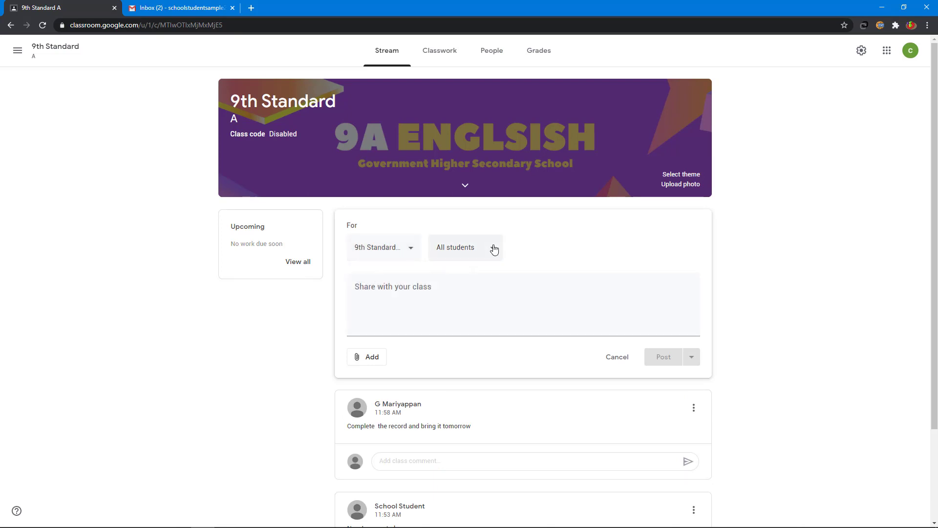
pyautogui.click(468, 249)
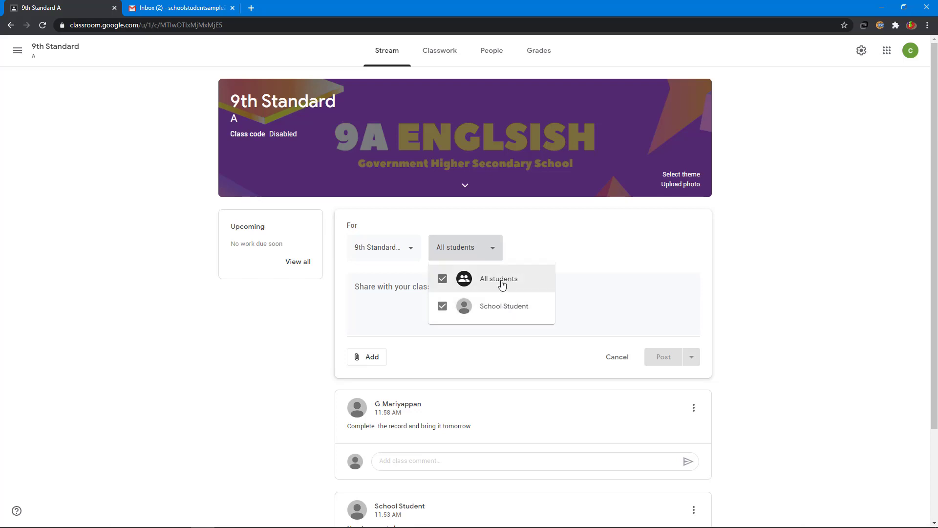
pyautogui.click(502, 285)
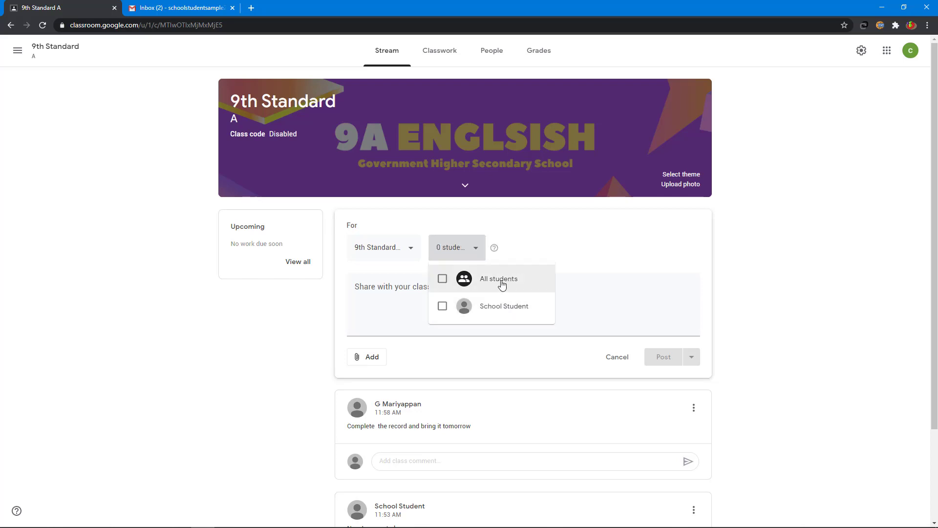
pyautogui.click(502, 285)
pyautogui.click(643, 245)
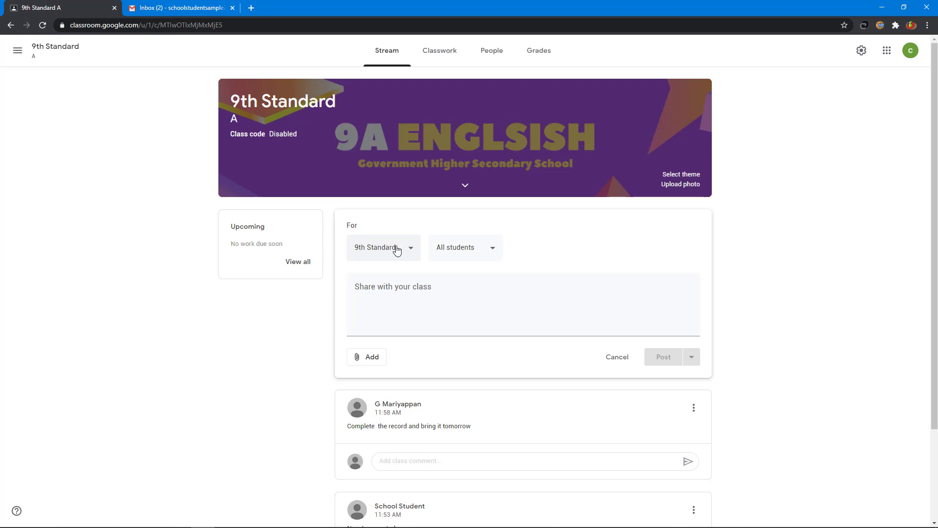
# - Write the announcement 'We are going to celebrate independence day on Auguat 1'
pyautogui.click(395, 285)
pyautogui.write('We are ')
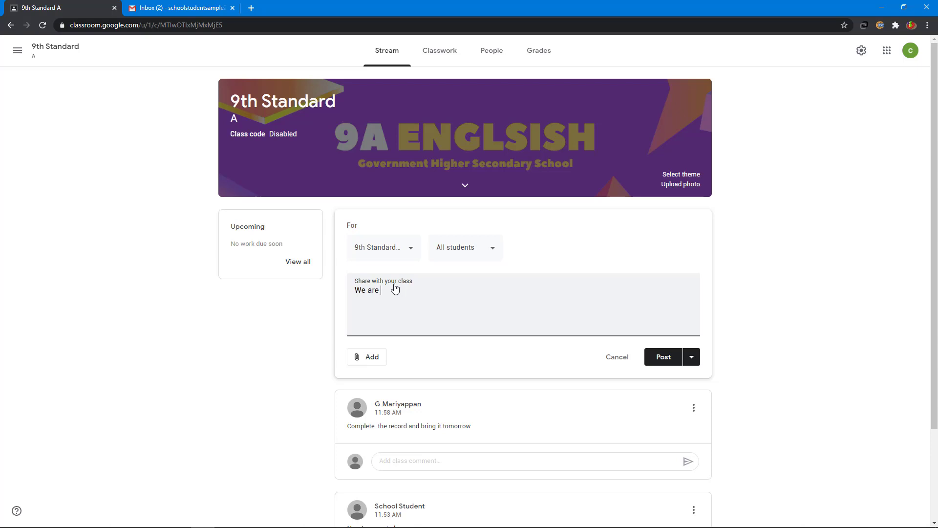
pyautogui.write('going to celebrate independence day o')
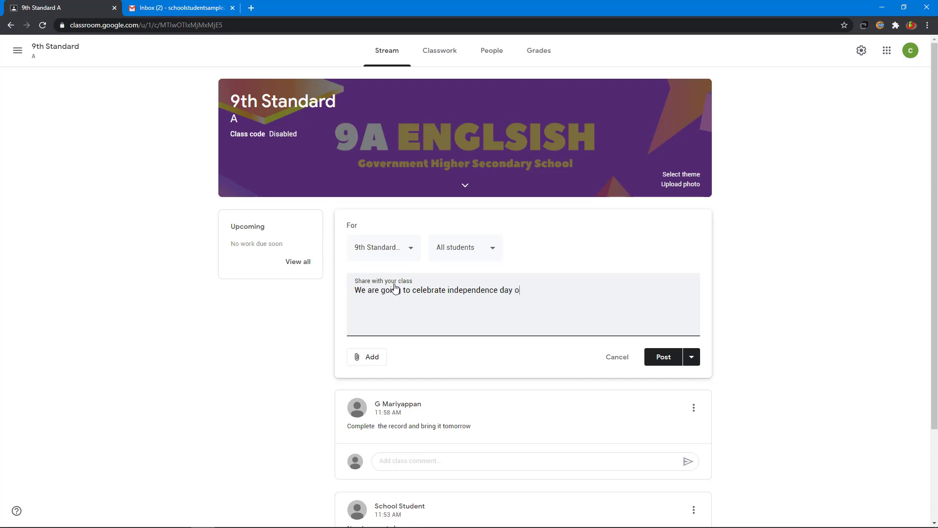
pyautogui.write('n Augua')
pyautogui.write('t 15')
pyautogui.click(381, 361)
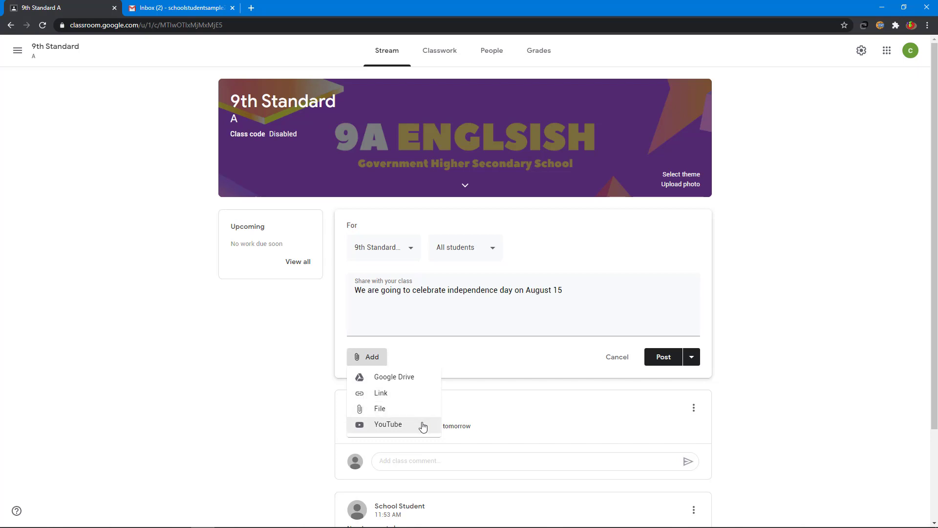
pyautogui.click(528, 361)
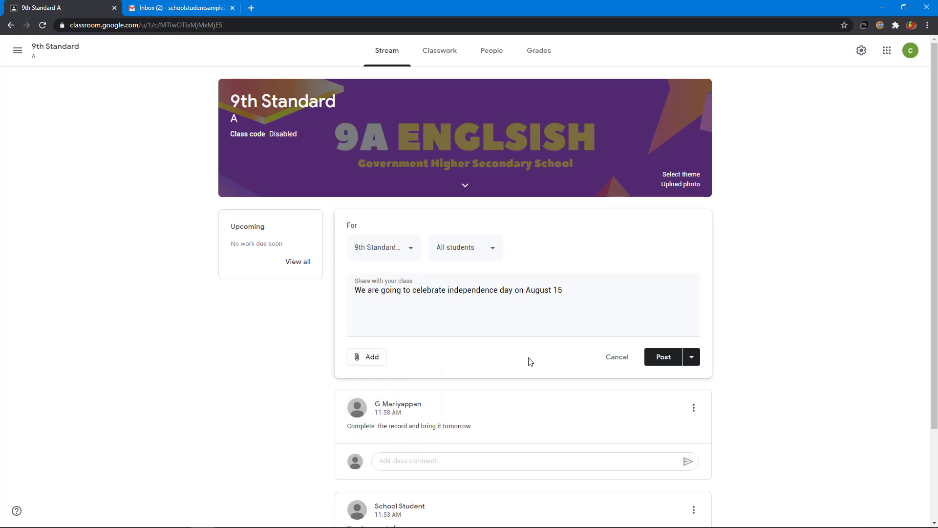
# - Schedule the announcement for Aug 14, 2020 at 6:00 PM
pyautogui.click(693, 358)
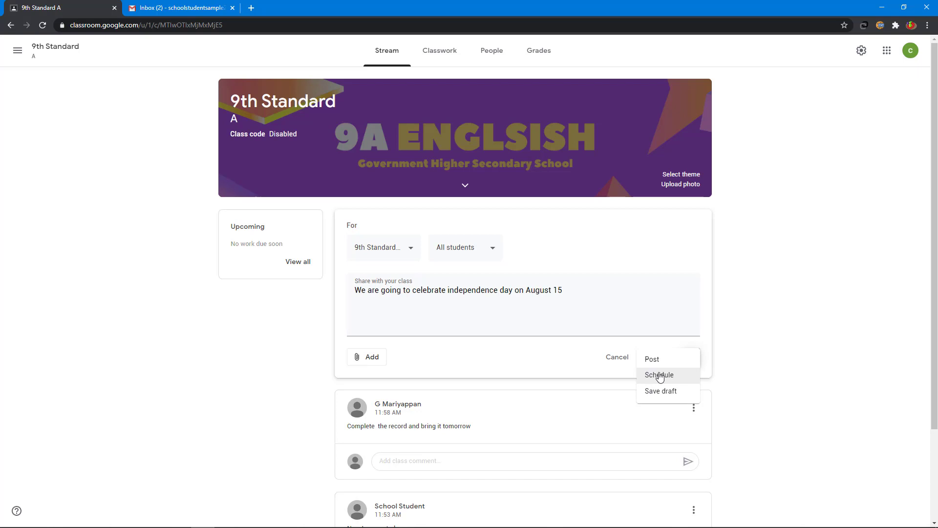
pyautogui.click(659, 376)
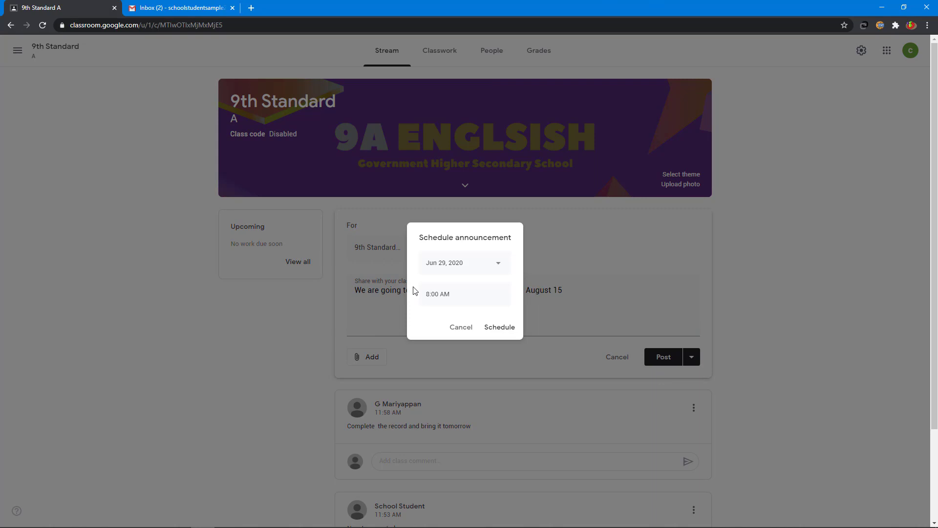
pyautogui.click(459, 268)
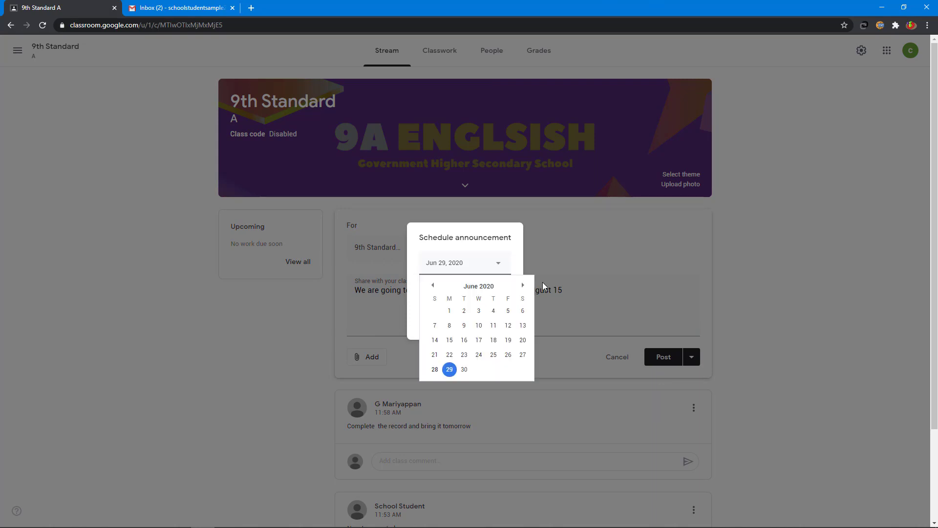
pyautogui.click(524, 286)
pyautogui.click(524, 286)
pyautogui.click(508, 341)
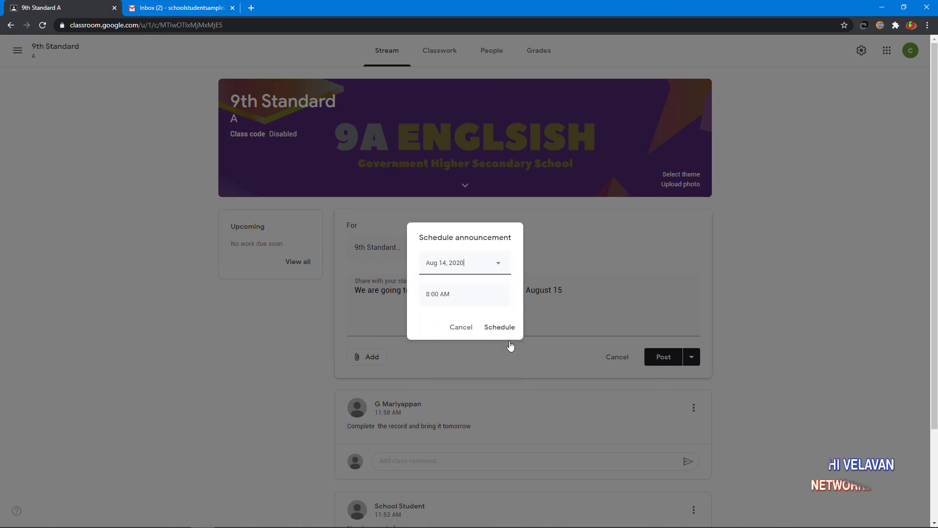
pyautogui.click(464, 293)
pyautogui.write('6:00 pm')
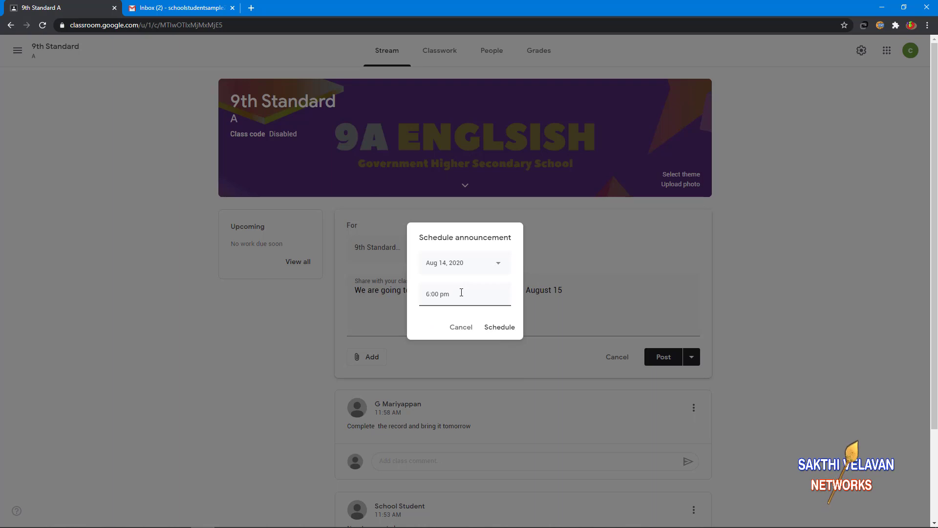
pyautogui.click(501, 329)
pyautogui.scroll(-1, 590, 334)
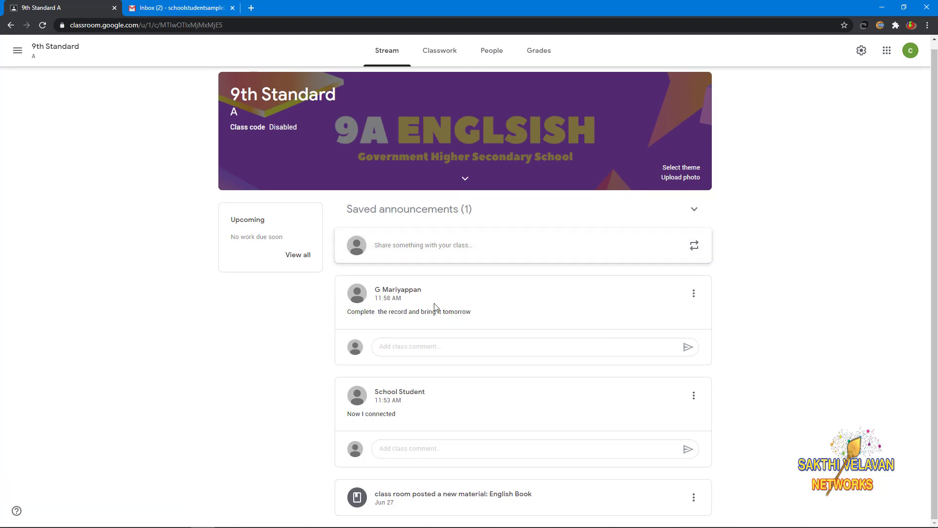
pyautogui.click(498, 53)
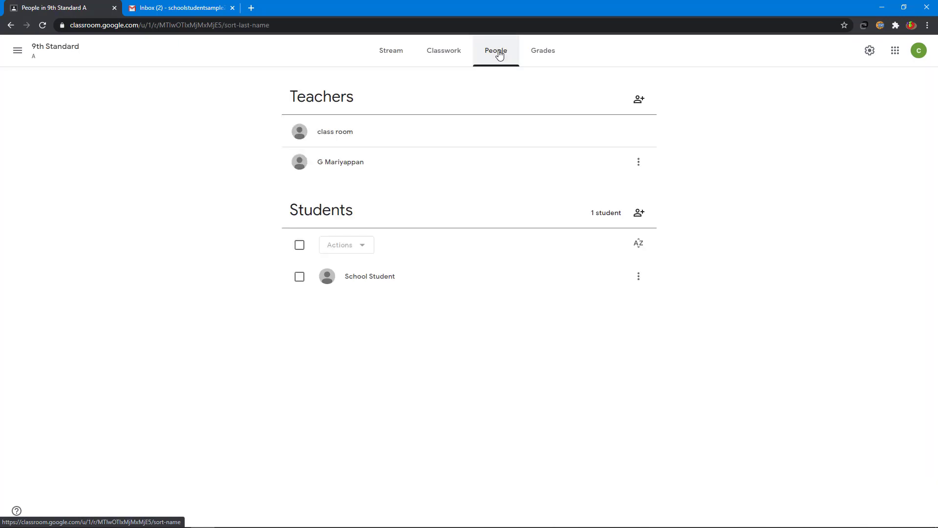
pyautogui.click(303, 249)
pyautogui.click(351, 245)
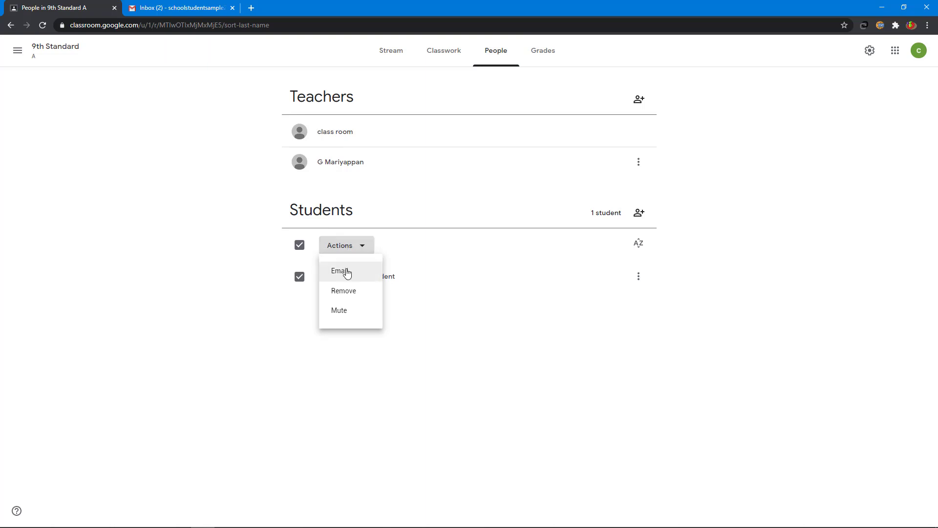
pyautogui.click(346, 272)
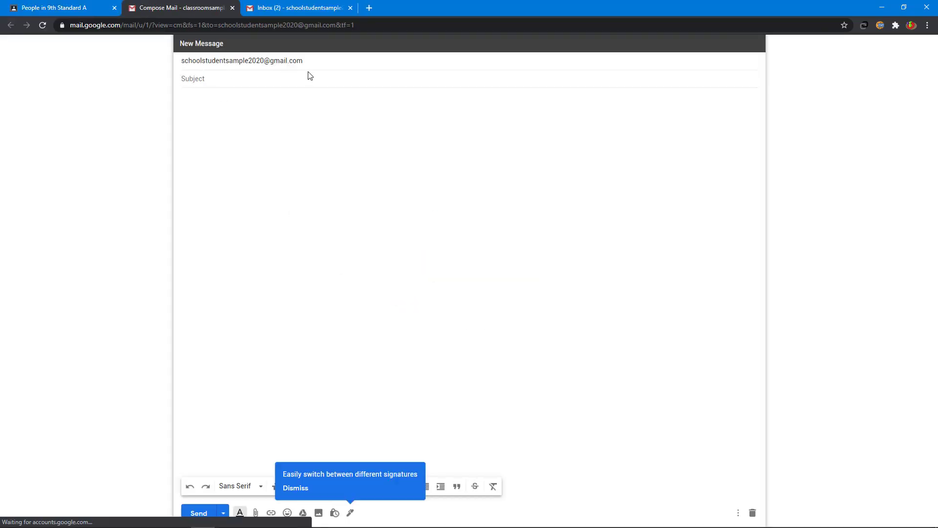
pyautogui.click(753, 513)
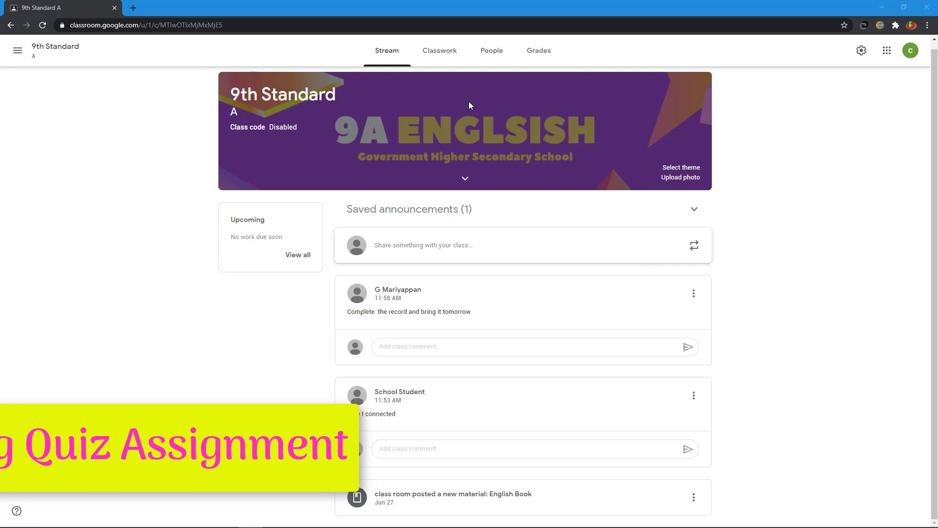
pyautogui.click(437, 58)
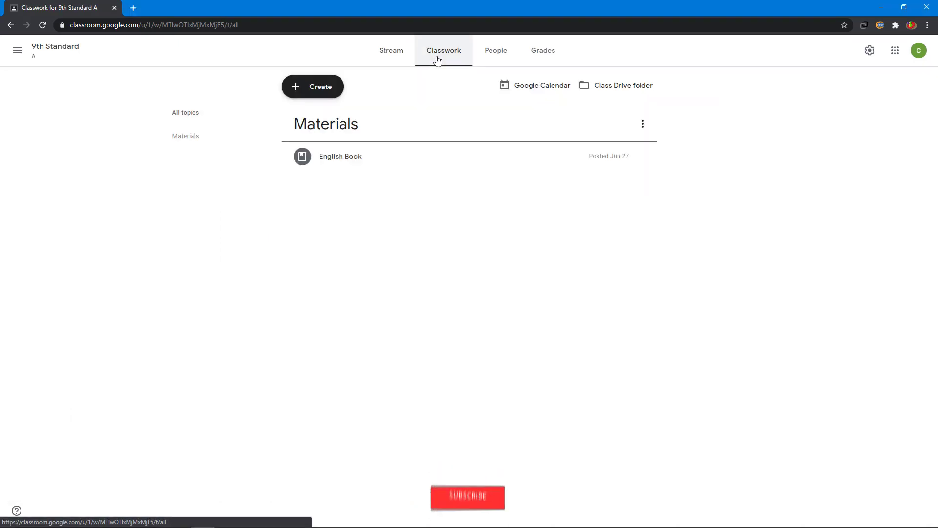
# - Create a quiz assignment 'Articles Quiz' with instructions 'Read and answer all the quiz', without the Blank Quiz
pyautogui.click(316, 93)
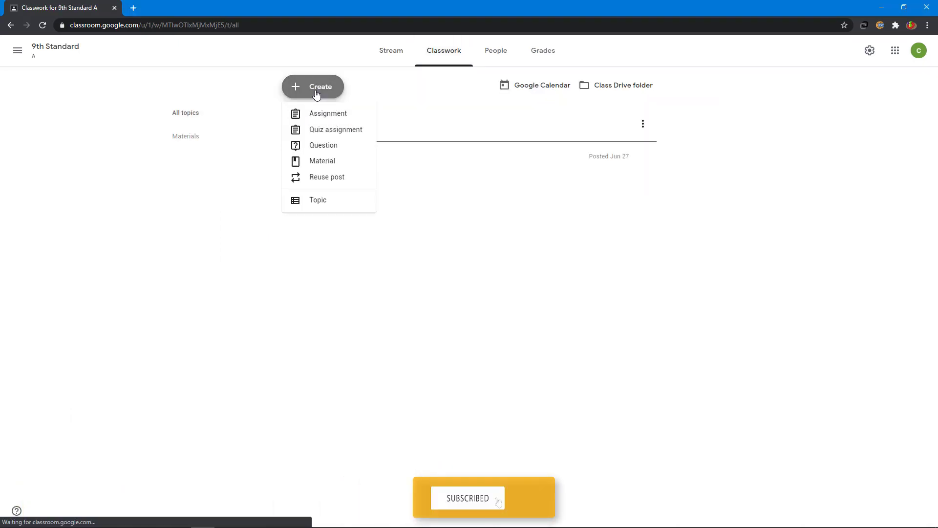
pyautogui.click(316, 130)
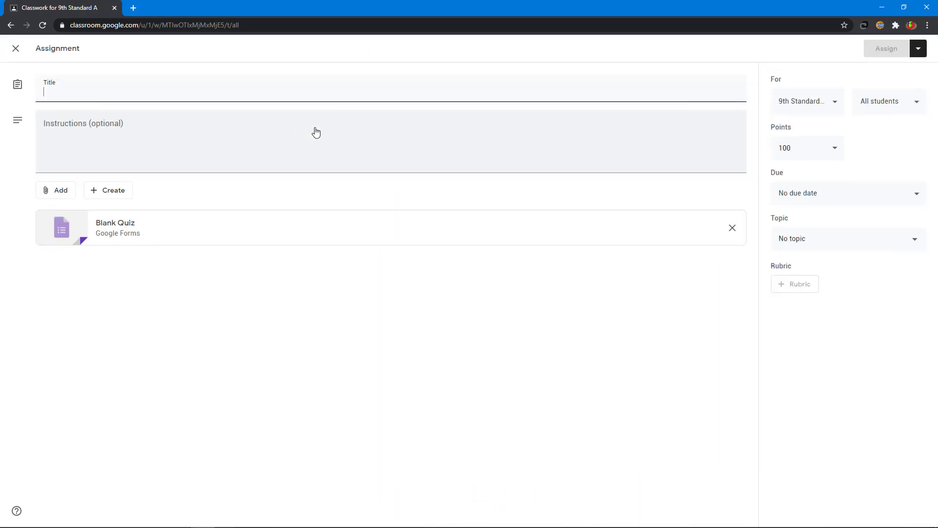
pyautogui.write('Articles Q')
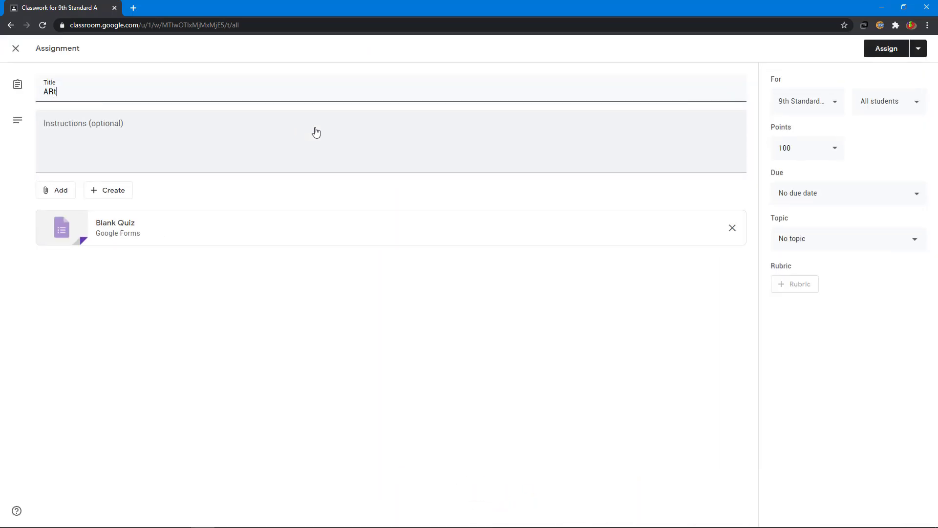
pyautogui.write('uiz')
pyautogui.click(133, 129)
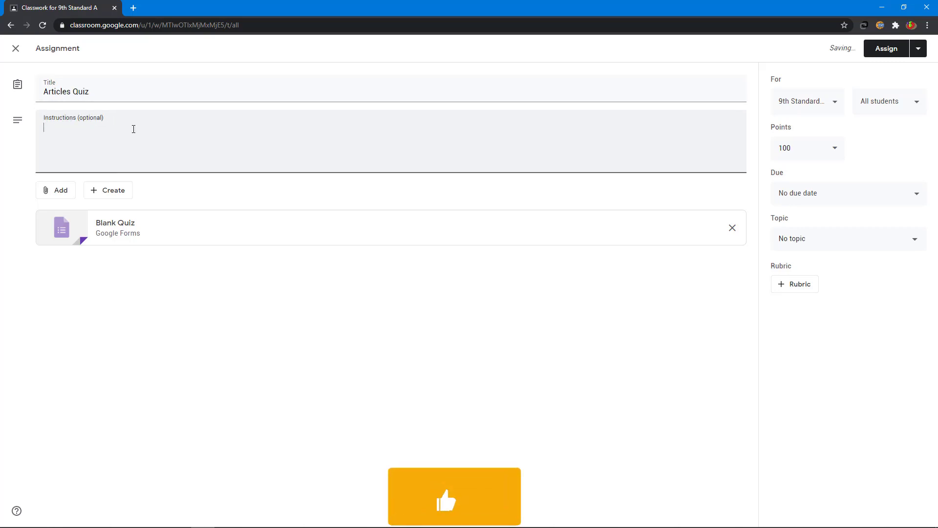
pyautogui.write('Read an')
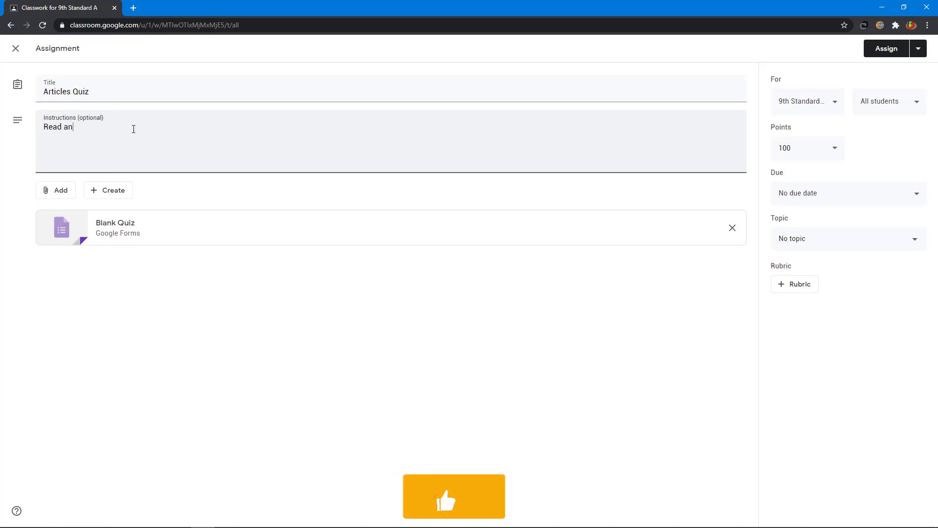
pyautogui.write('d answer all ')
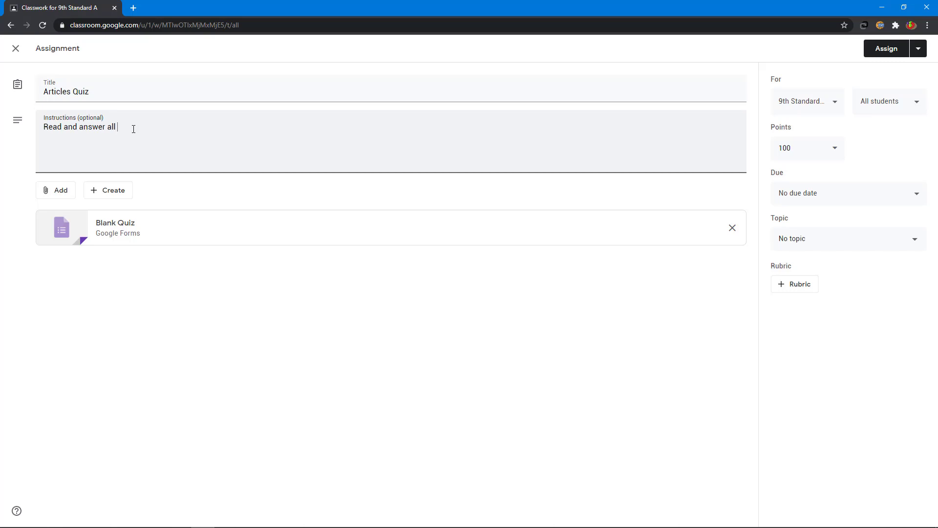
pyautogui.write('the quiz')
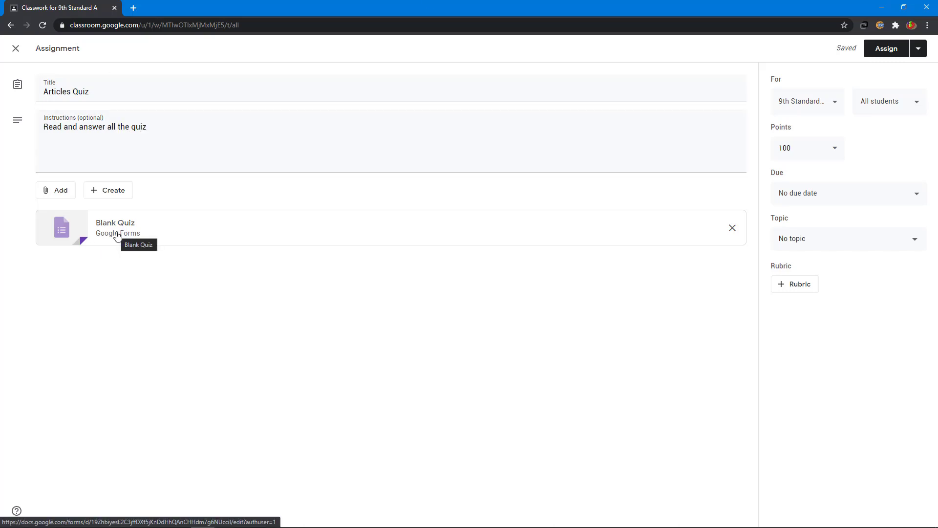
pyautogui.click(732, 229)
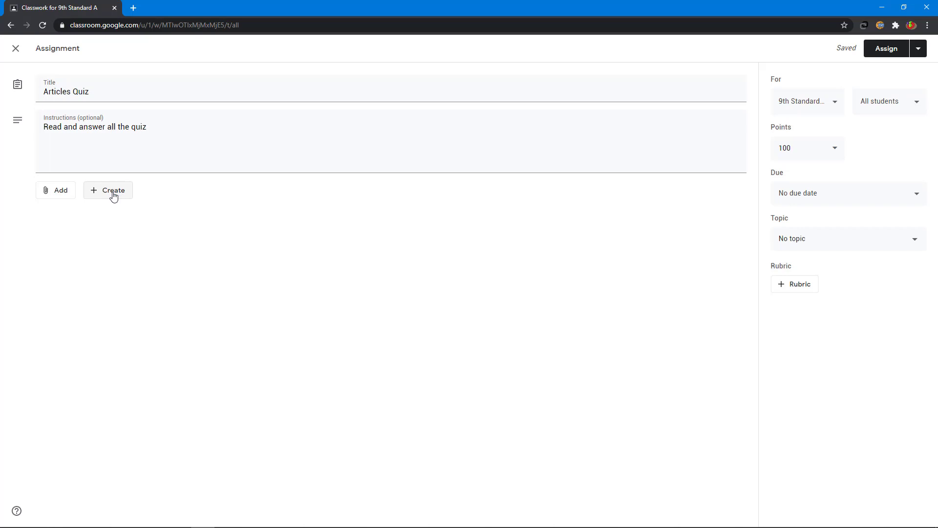
pyautogui.click(113, 196)
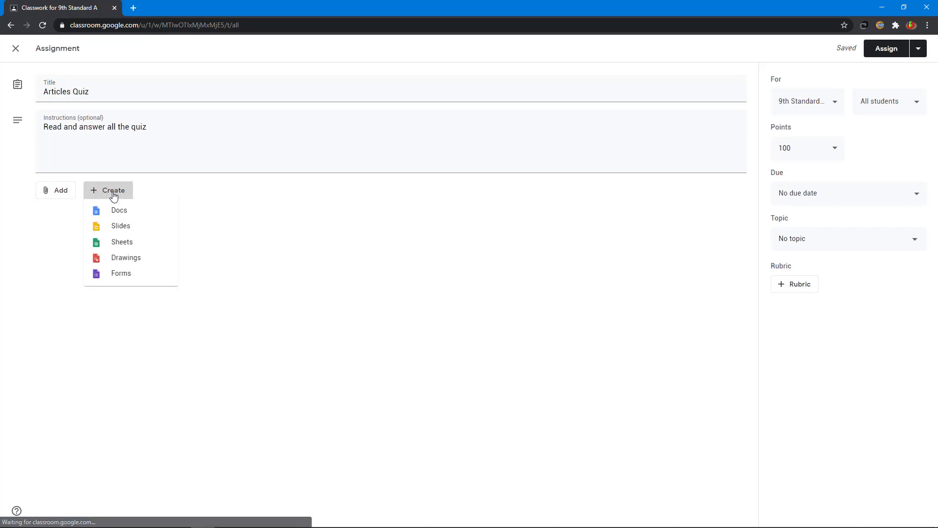
# - Create a Google Form titled 'Articles Quiz', described 'Answer all the questions', and name the file to match
pyautogui.click(138, 282)
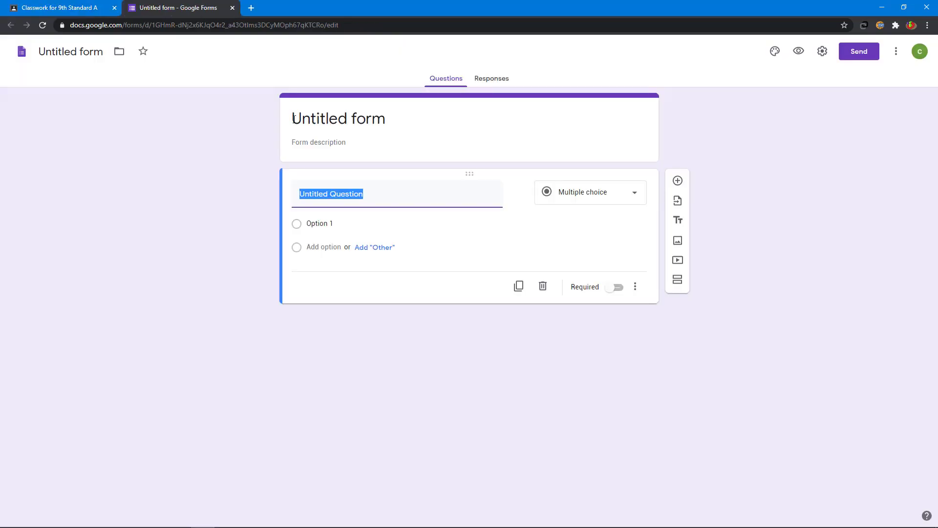
pyautogui.moveTo(292, 119); pyautogui.dragTo(396, 118)
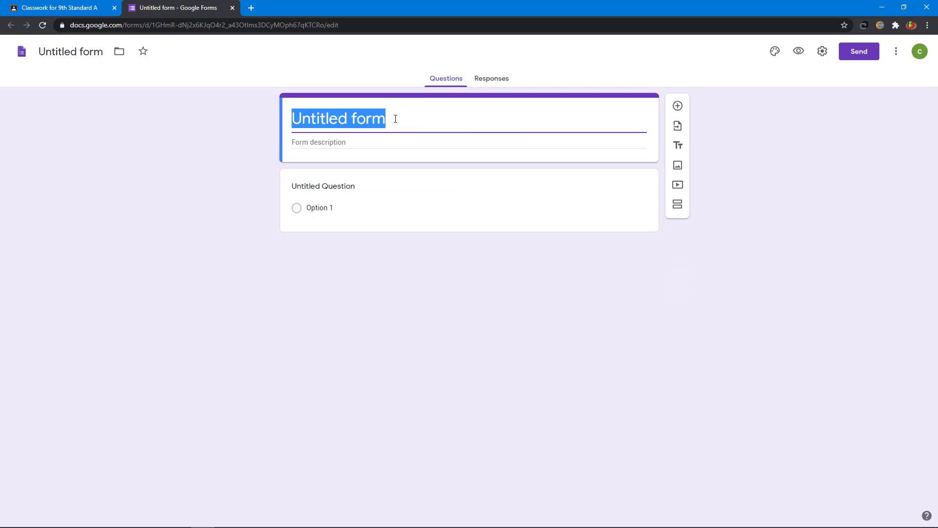
pyautogui.write('Articles Q')
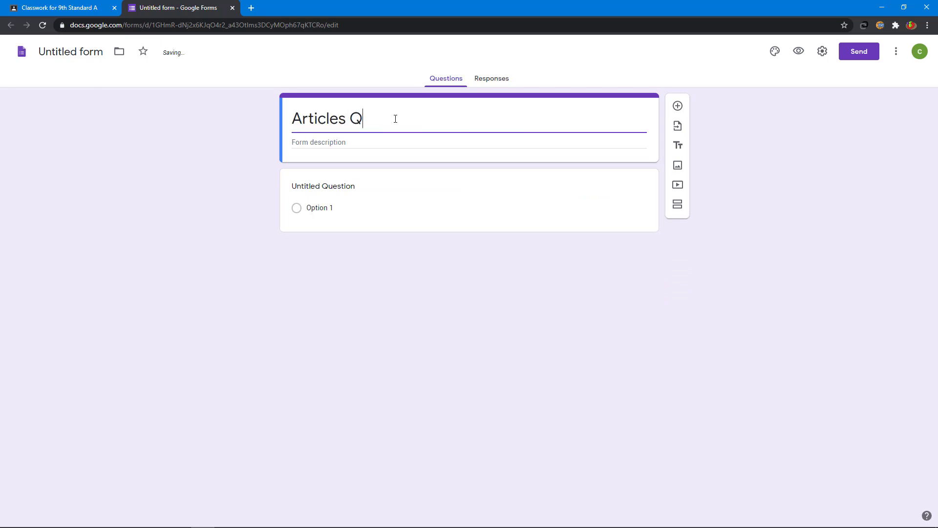
pyautogui.write('uiz')
pyautogui.click(360, 142)
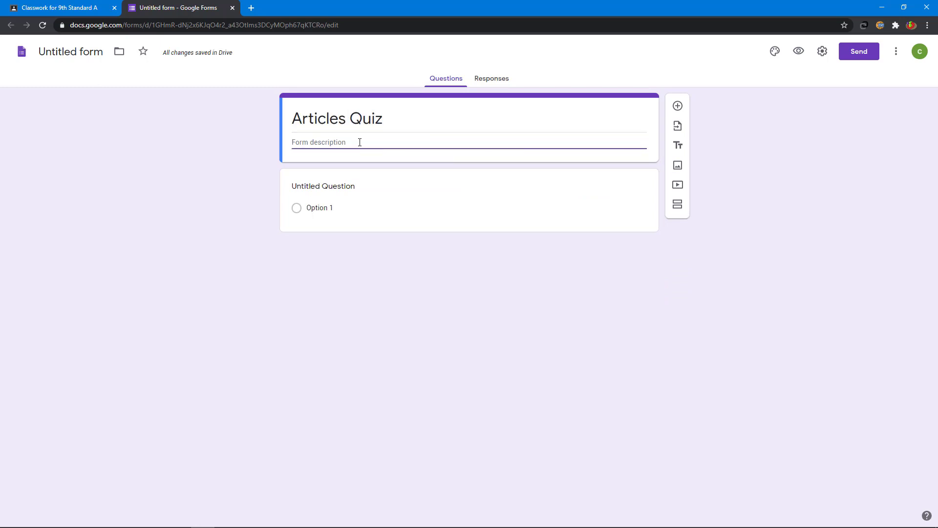
pyautogui.write('Answer')
pyautogui.write(' all the questions')
pyautogui.click(75, 51)
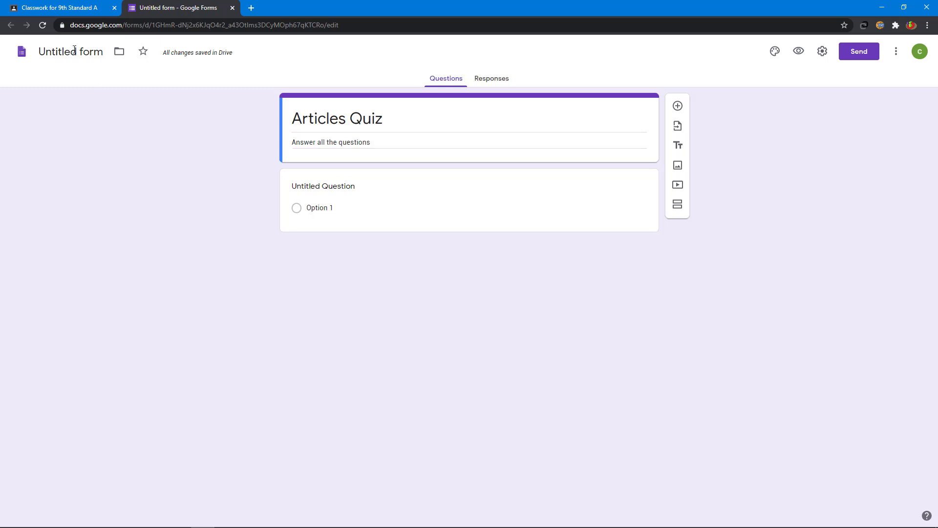
pyautogui.click(75, 49)
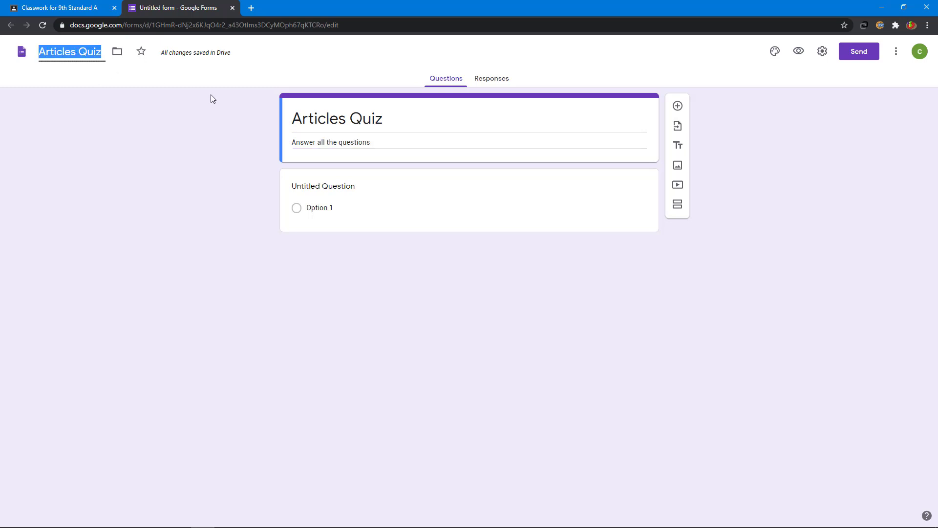
pyautogui.click(170, 58)
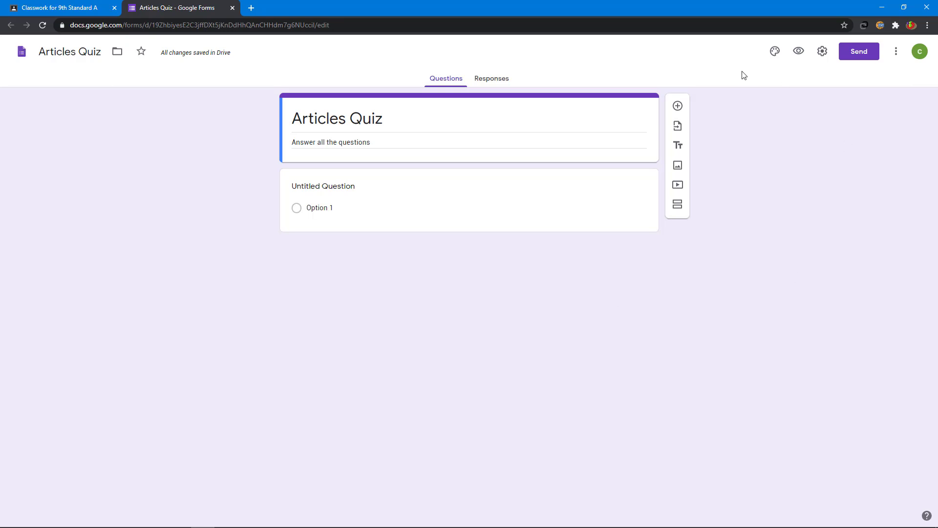
# - Add a required short-answer question titled 'Name' to the quiz
pyautogui.click(681, 107)
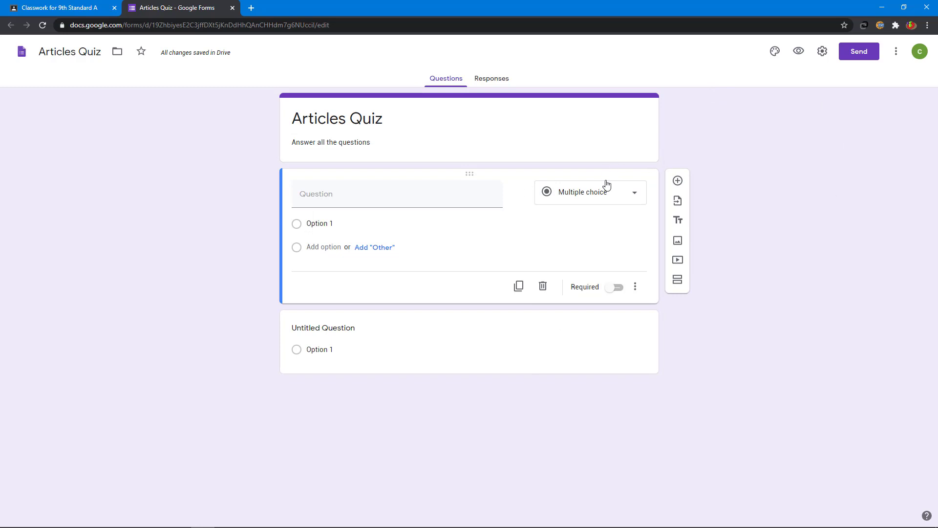
pyautogui.click(582, 194)
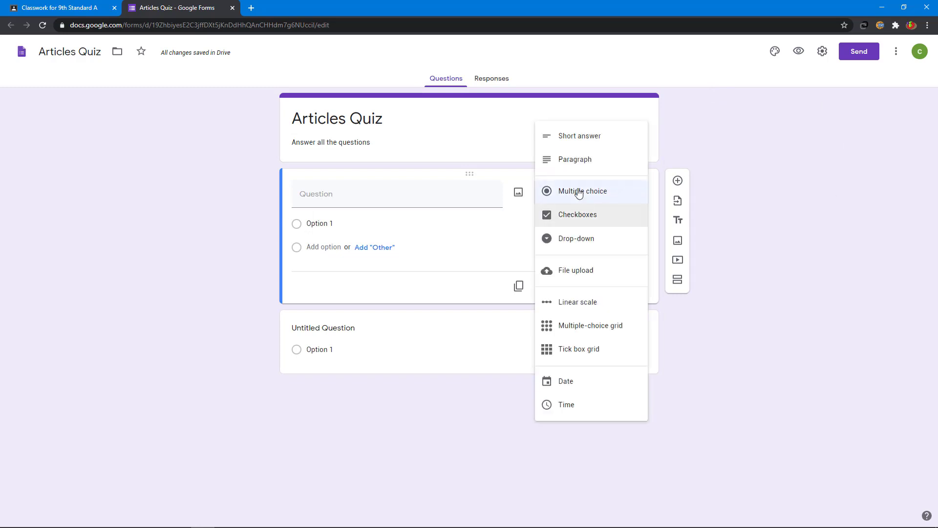
pyautogui.click(573, 137)
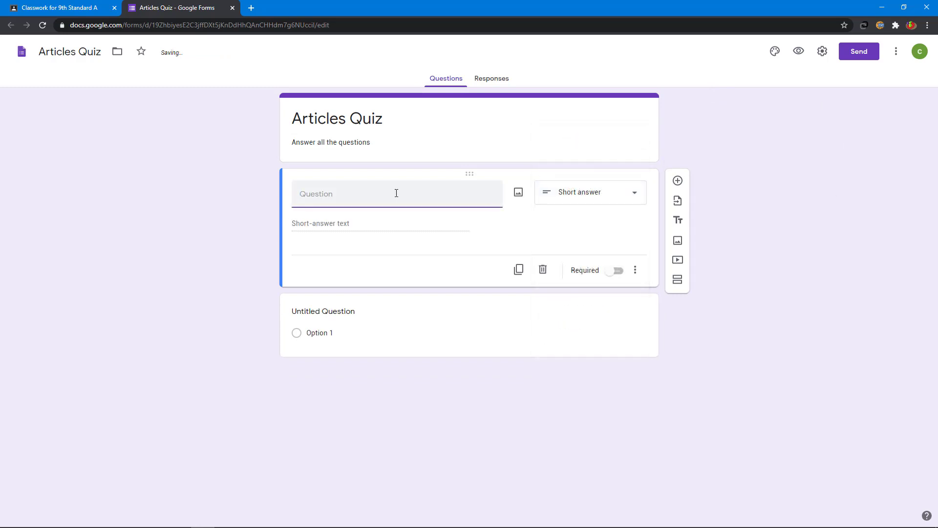
pyautogui.write('Name')
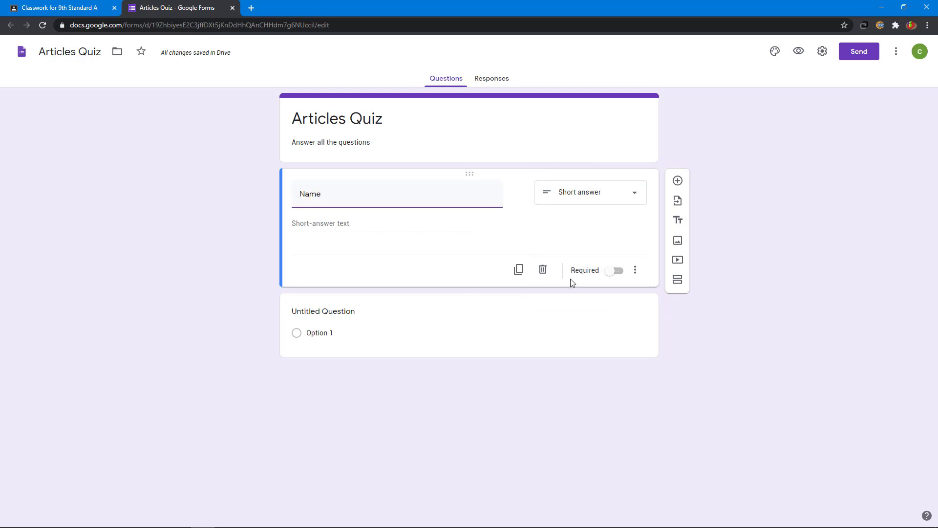
pyautogui.click(619, 275)
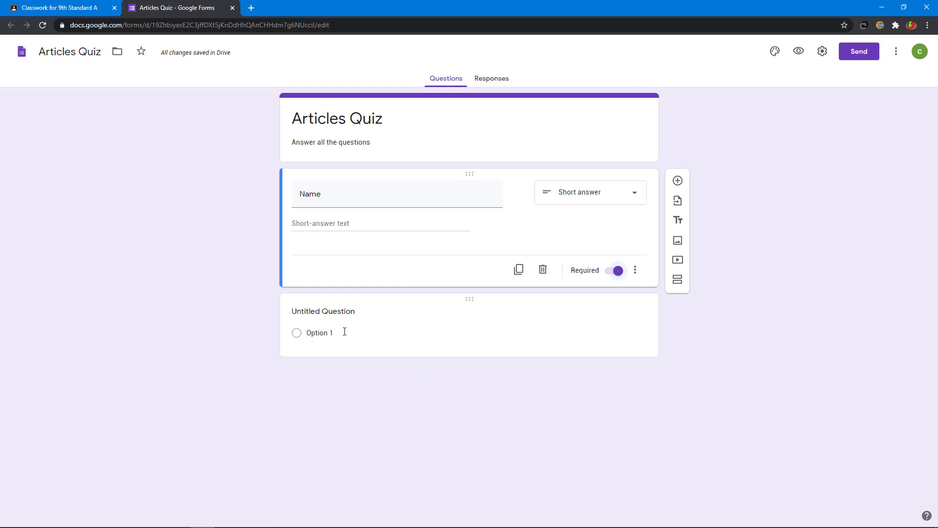
# - Write question 2 as '...was........ artist by profession' with choices a, an and the
pyautogui.click(326, 313)
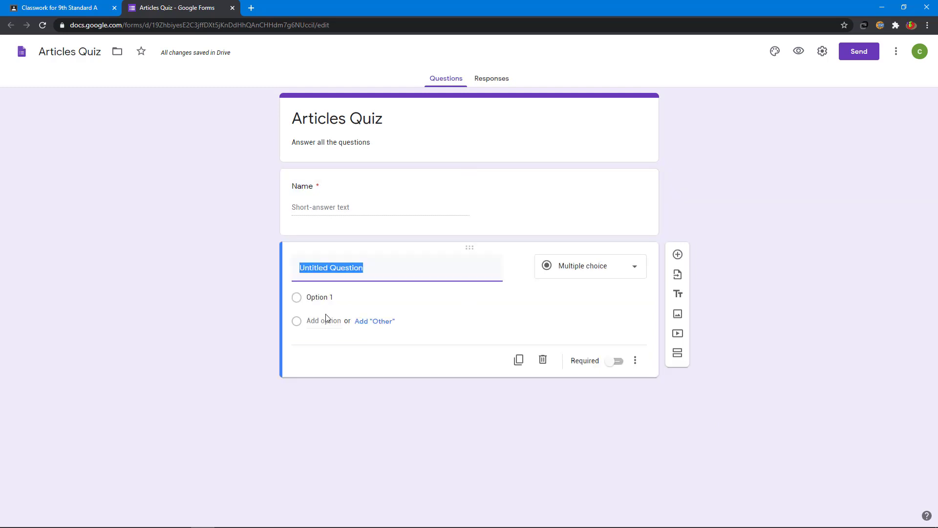
pyautogui.write('Mr.Mathivanan was........')
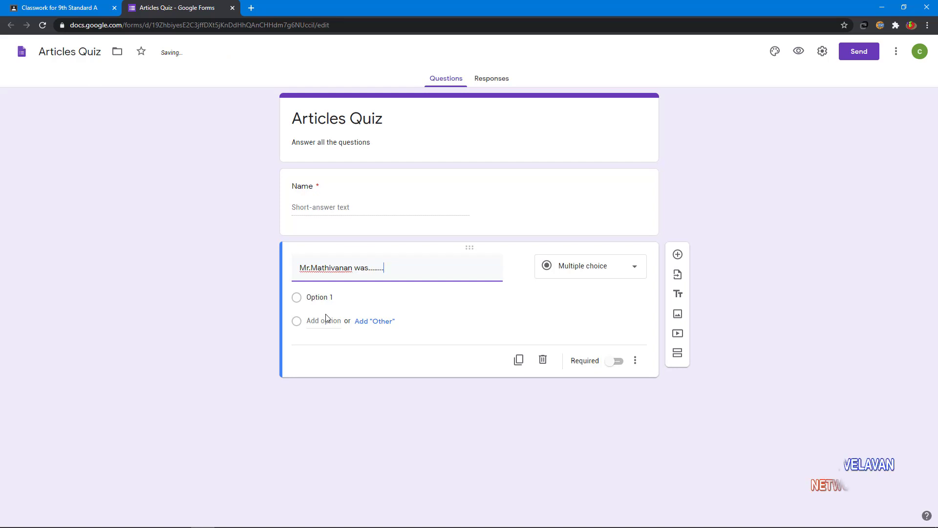
pyautogui.write(' ar')
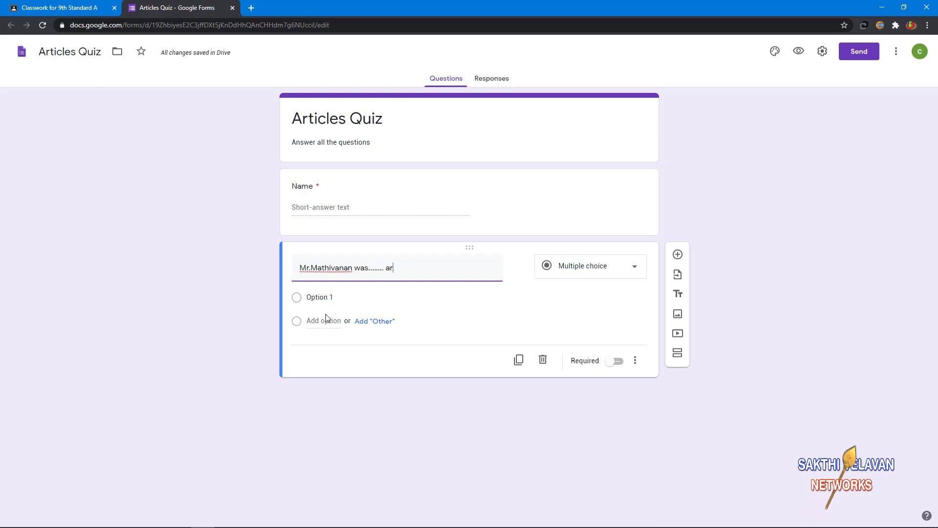
pyautogui.write('tist')
pyautogui.write('by profession')
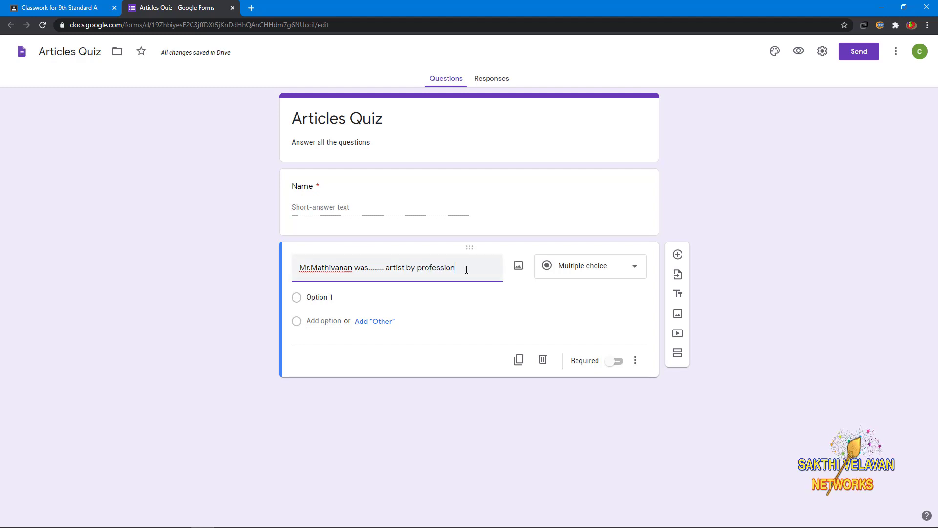
pyautogui.click(324, 297)
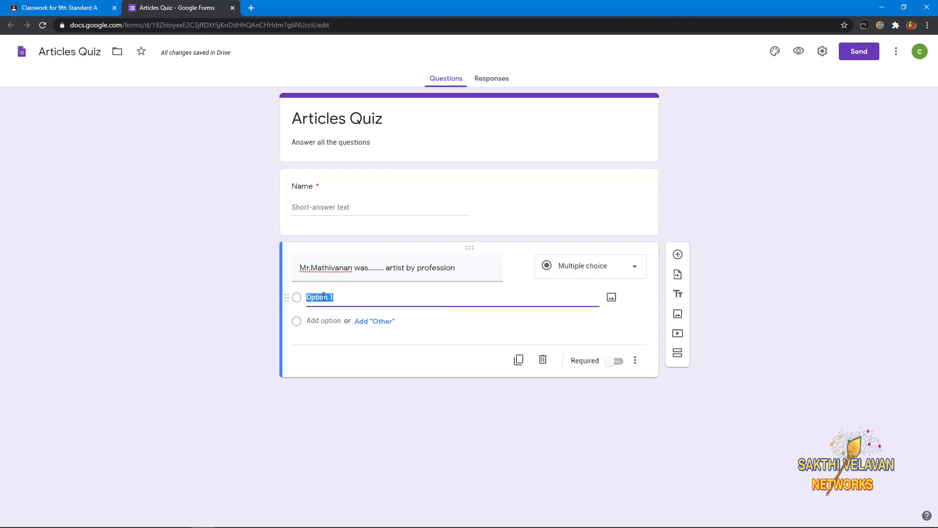
pyautogui.write('a')
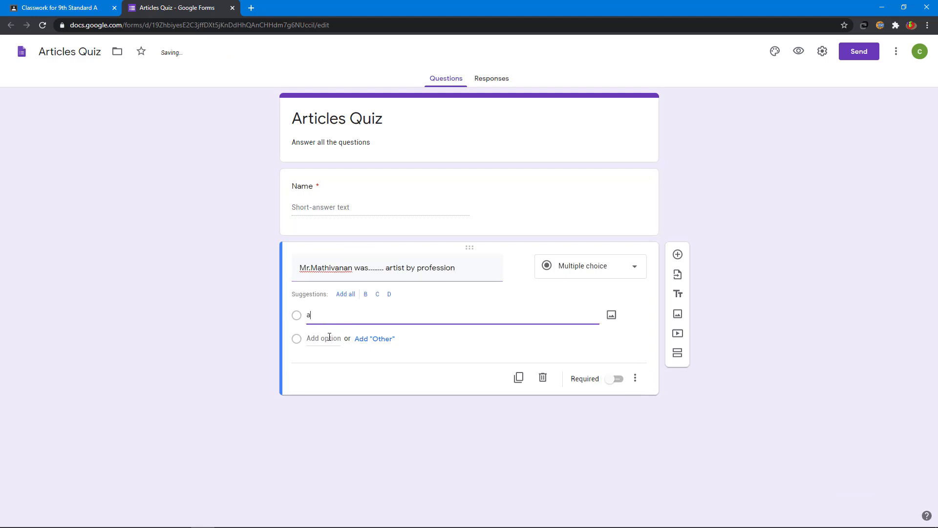
pyautogui.click(329, 337)
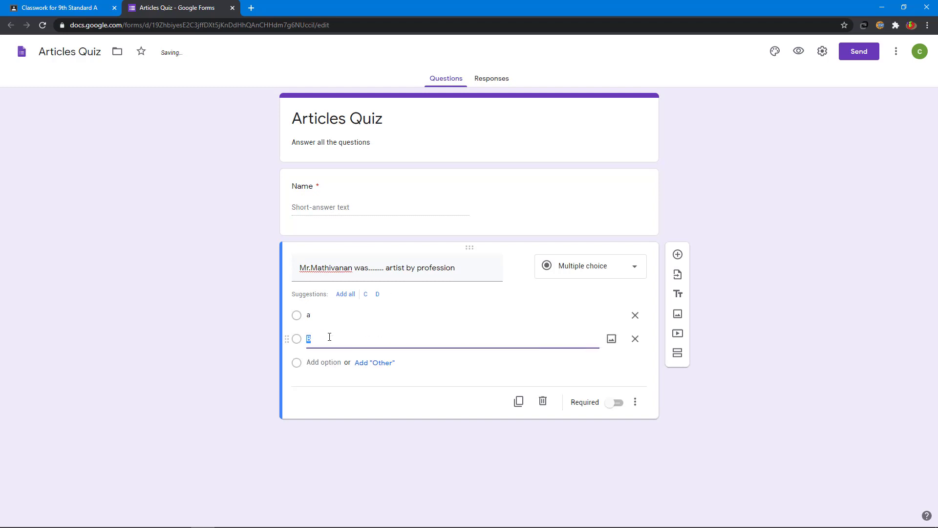
pyautogui.write('an')
pyautogui.click(333, 364)
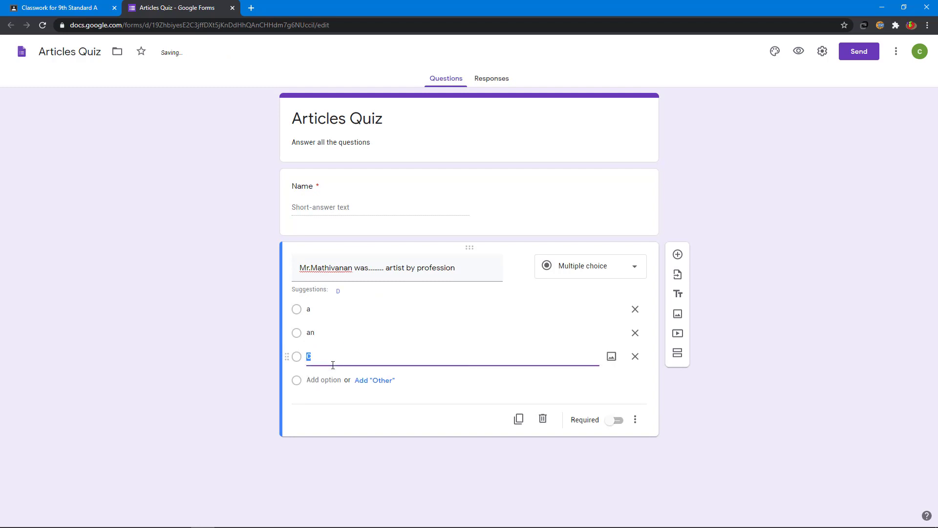
pyautogui.write('the')
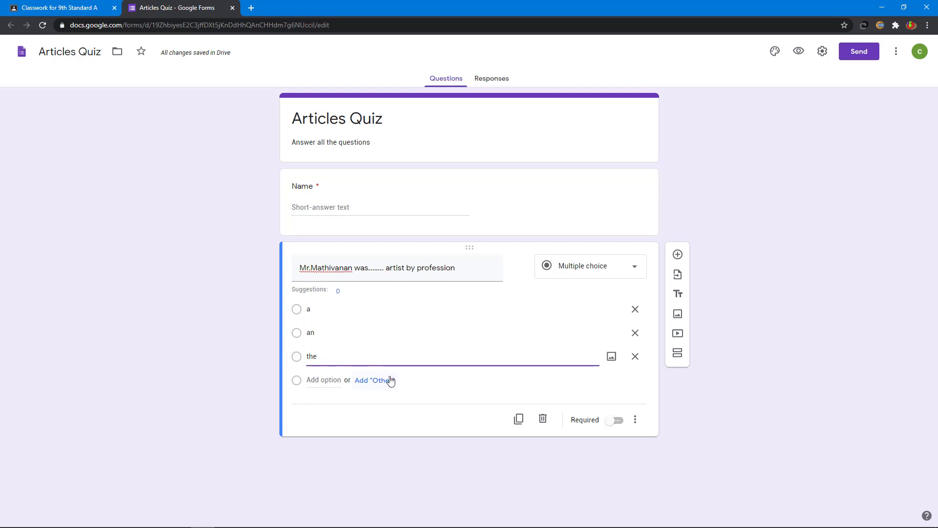
# - Switch on 'Make this a quiz' in the form's Quizzes settings and save
pyautogui.click(822, 52)
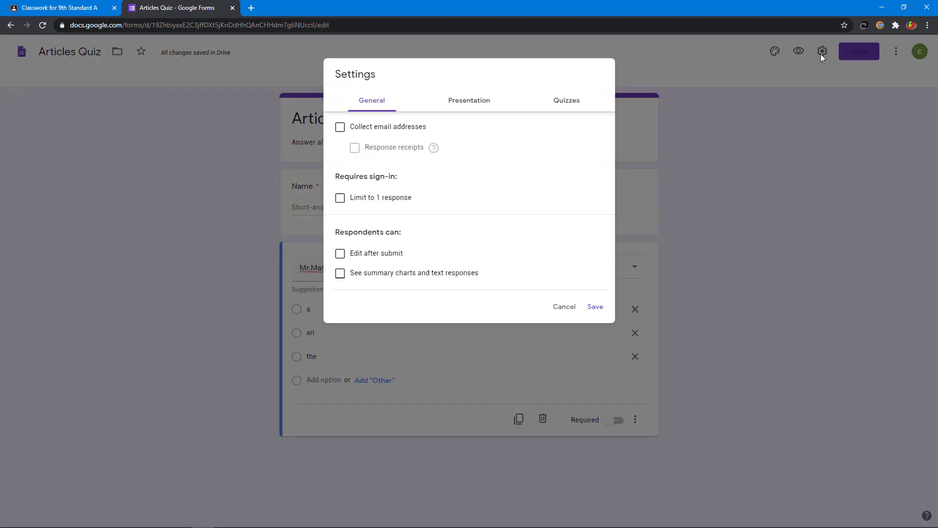
pyautogui.click(570, 102)
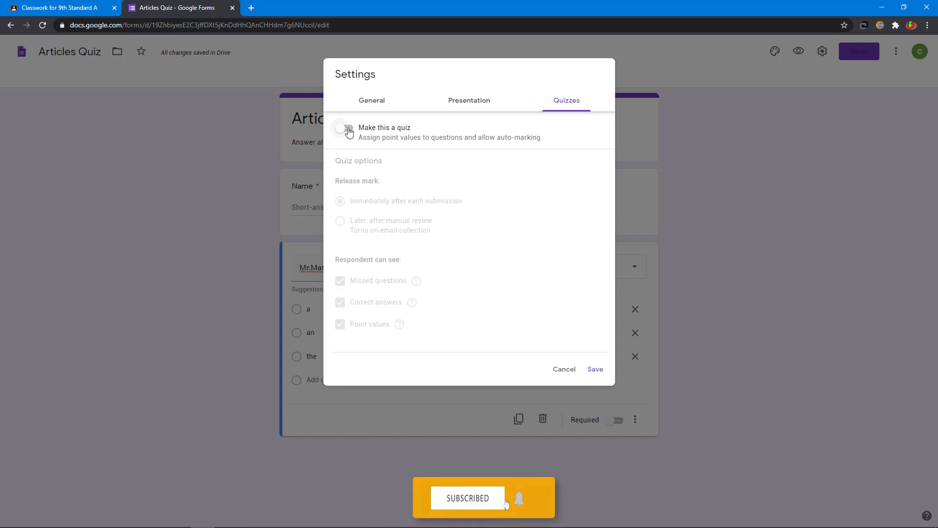
pyautogui.click(350, 131)
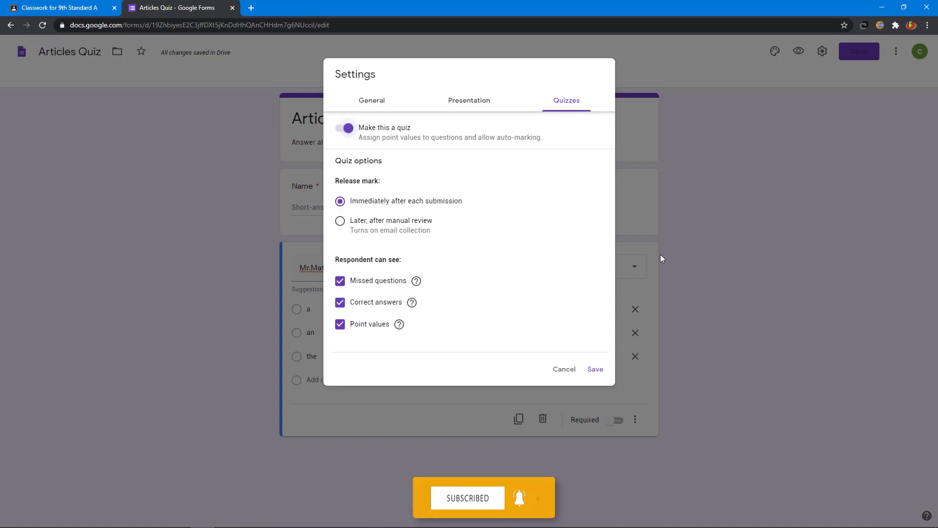
pyautogui.click(592, 369)
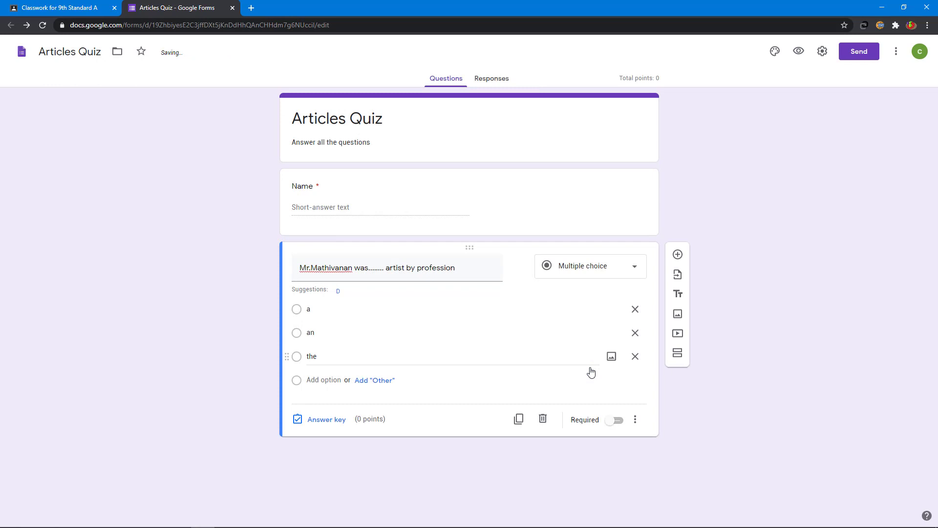
# - Key 'an' as the artist question's correct answer worth 2 points, then add a new question
pyautogui.click(327, 419)
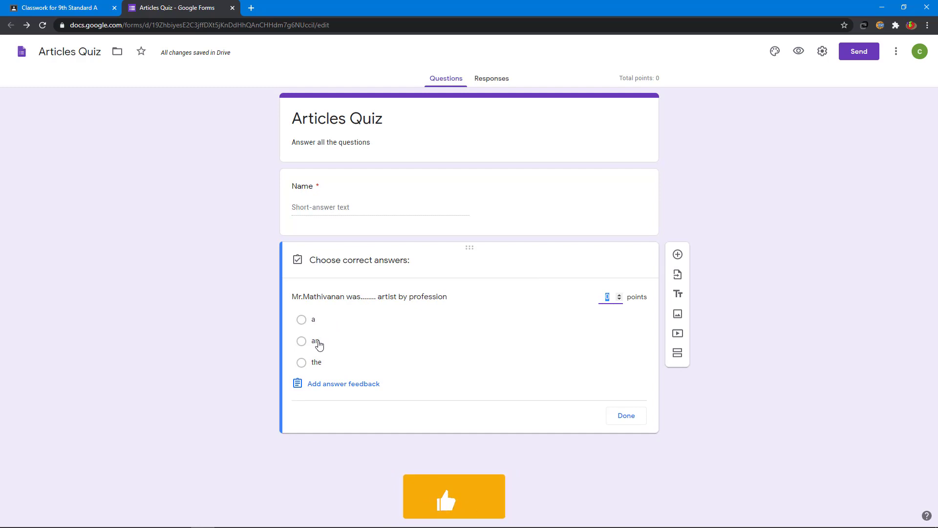
pyautogui.click(320, 342)
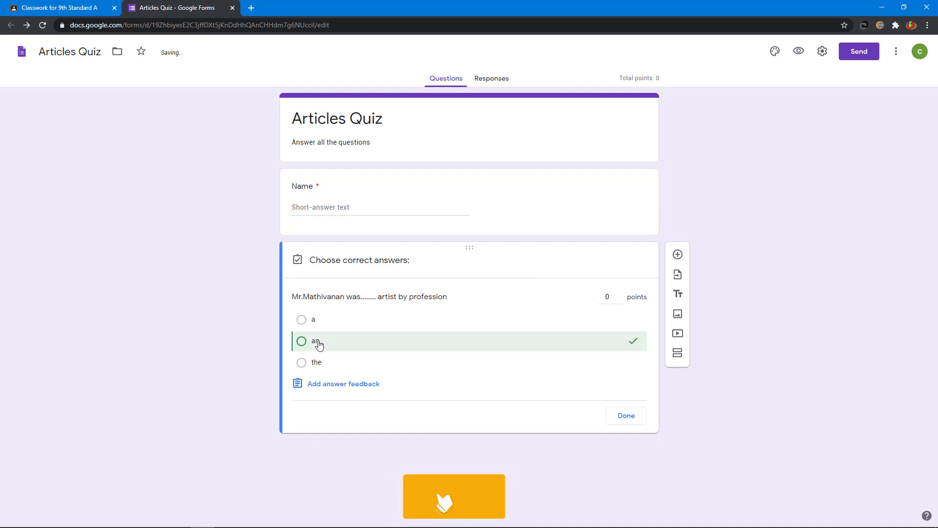
pyautogui.click(619, 296)
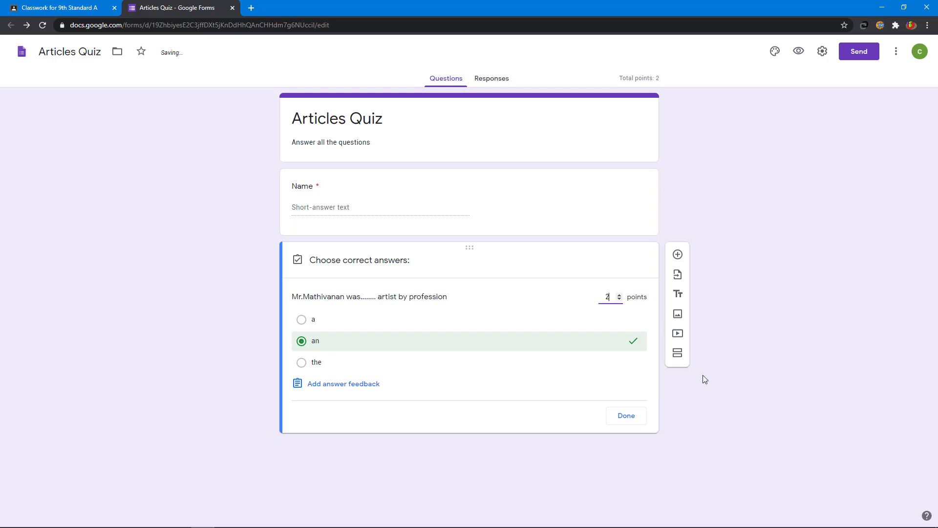
pyautogui.click(635, 419)
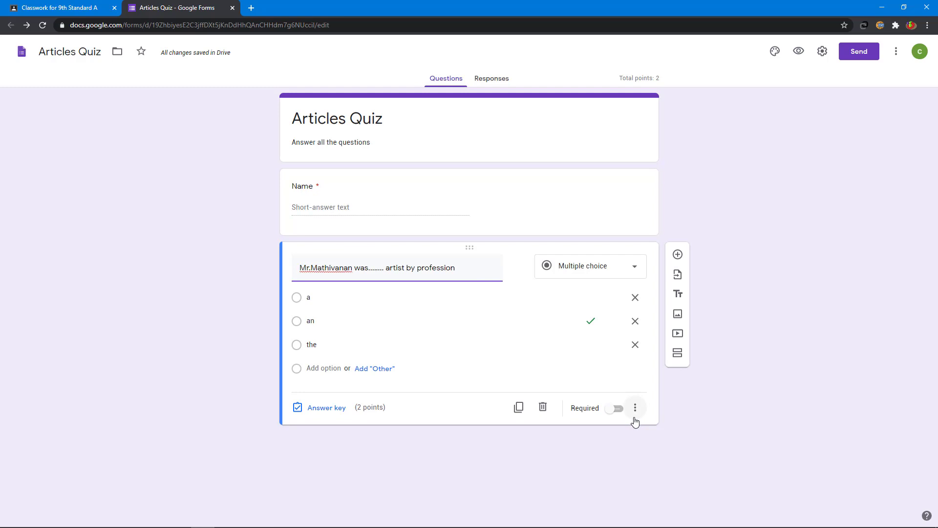
pyautogui.click(677, 256)
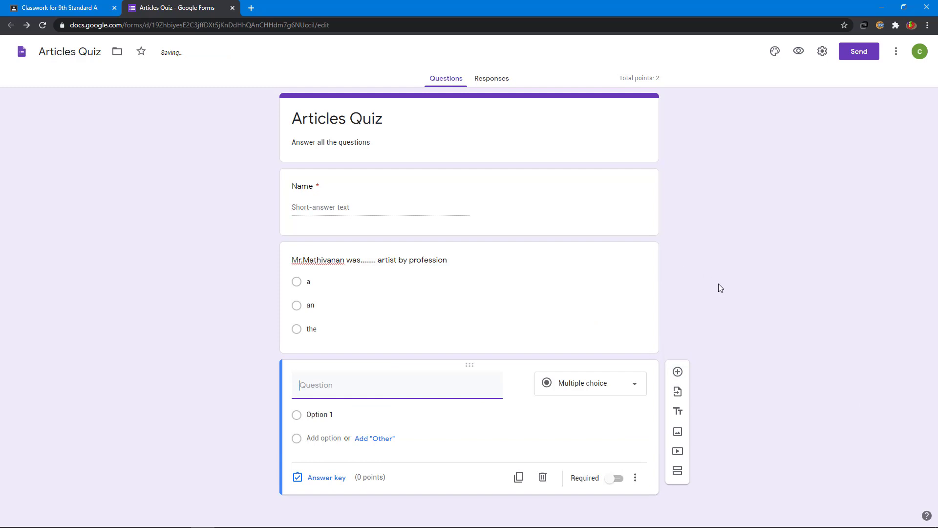
# - Enter 'I think this is............house we saw online' with answer choices a, an and the
pyautogui.write('I think this is............house we saw online')
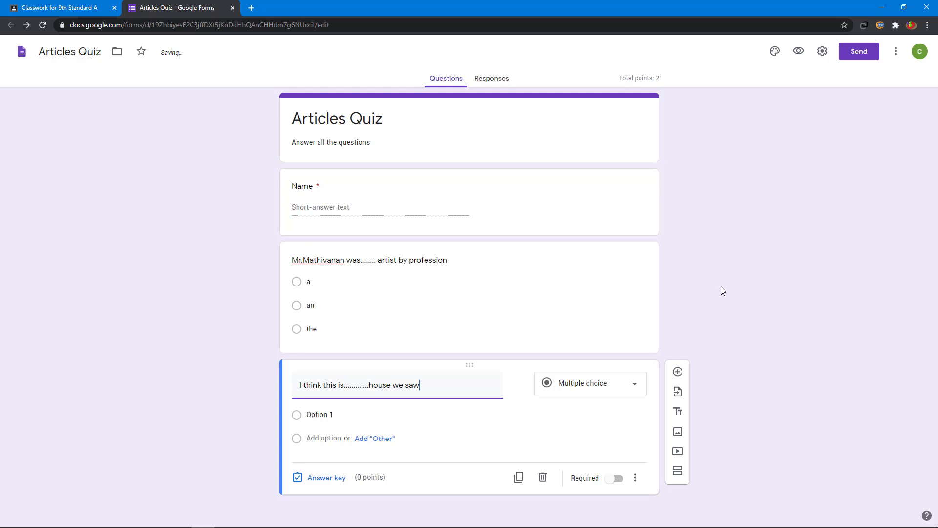
pyautogui.click(347, 415)
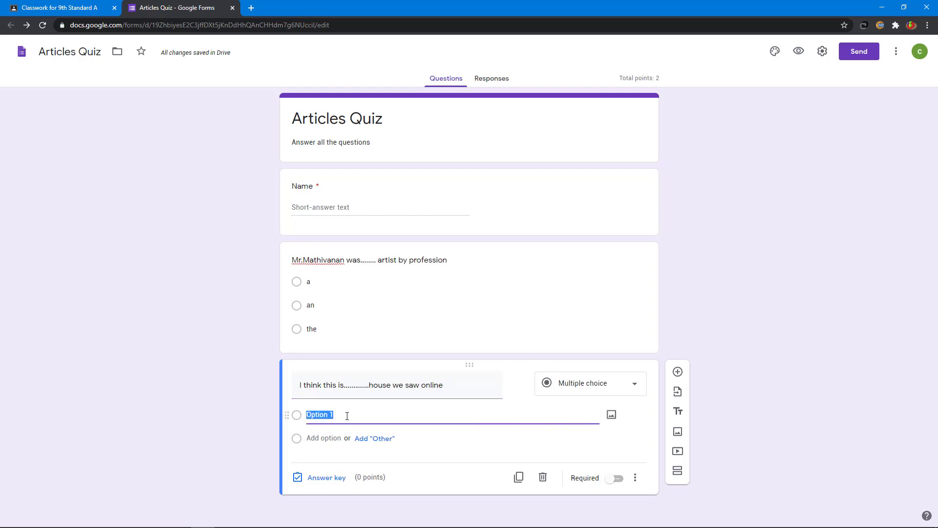
pyautogui.write('a')
pyautogui.click(323, 455)
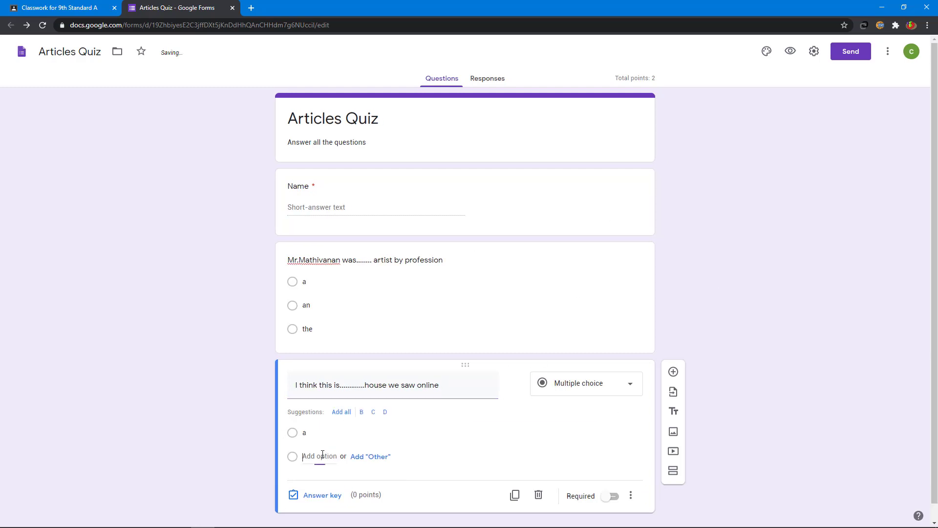
pyautogui.write('an')
pyautogui.press('Return')
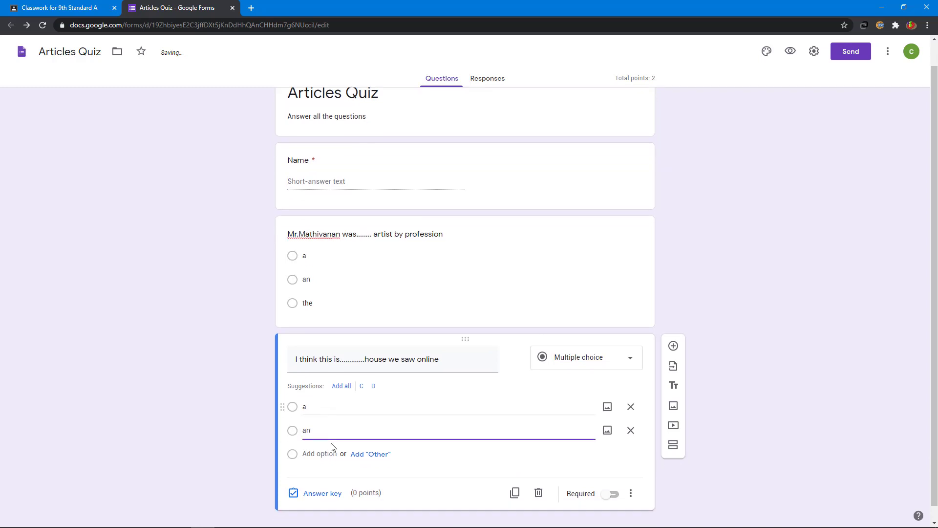
pyautogui.write('the')
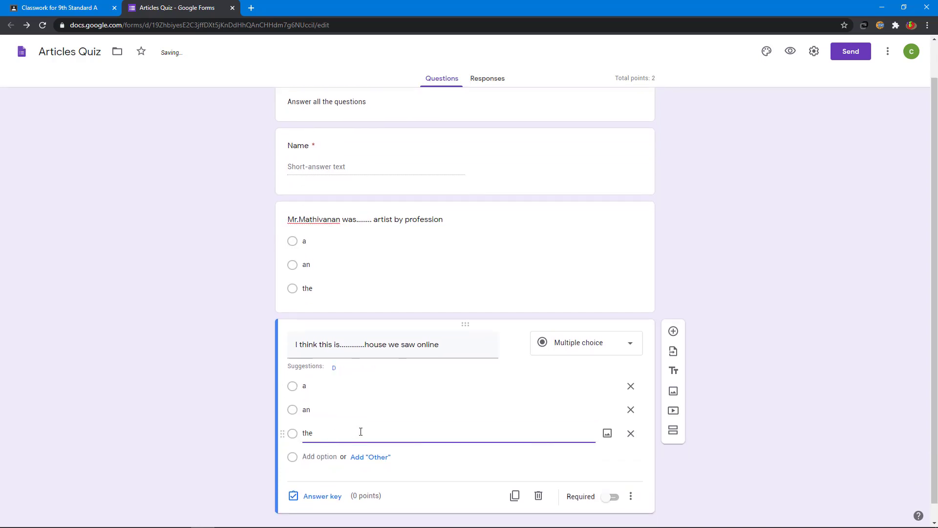
# - Key 'the' as the house question's correct answer worth 2 points
pyautogui.click(325, 498)
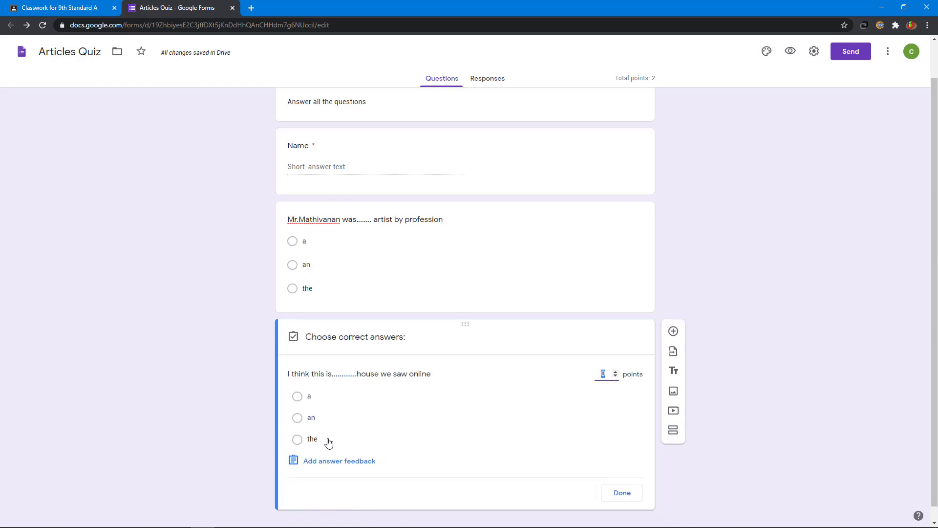
pyautogui.click(297, 440)
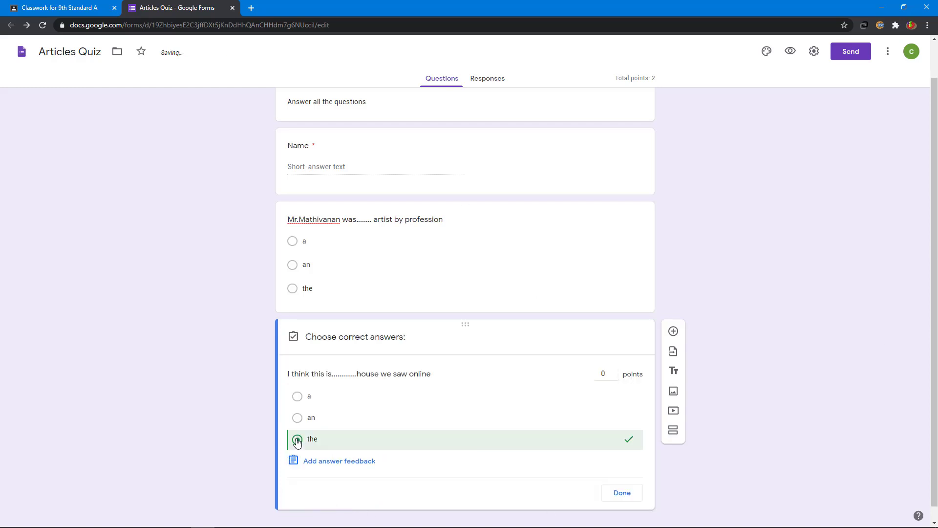
pyautogui.click(616, 373)
pyautogui.click(616, 373)
pyautogui.click(636, 497)
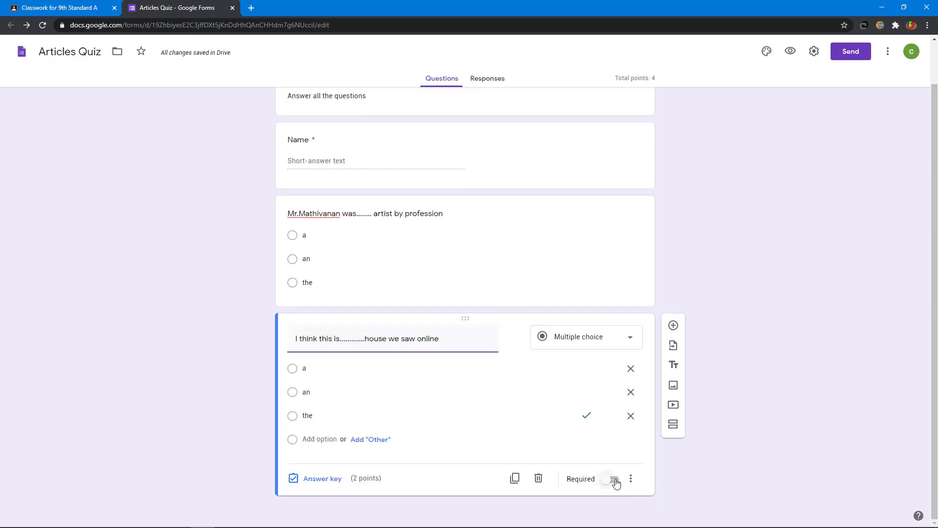
# - Make the house and artist questions required, then view the quiz's Responses page
pyautogui.click(614, 480)
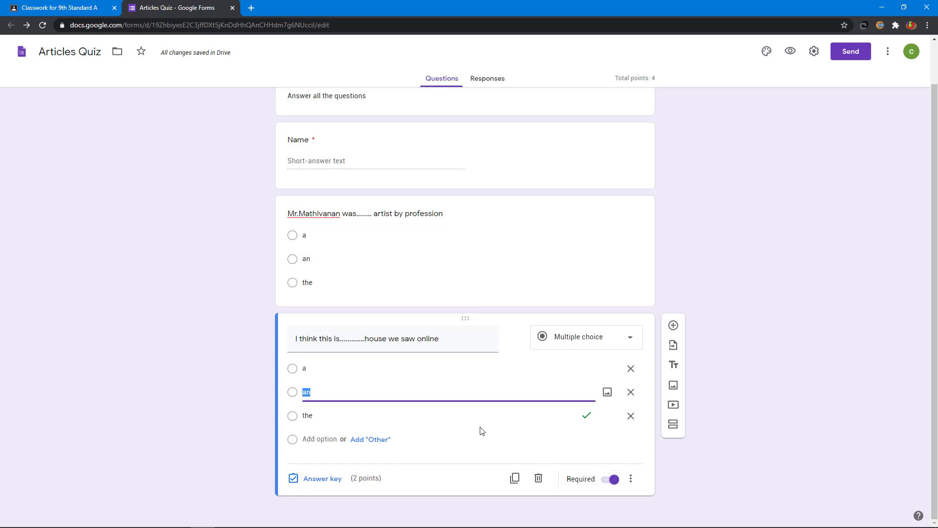
pyautogui.click(530, 240)
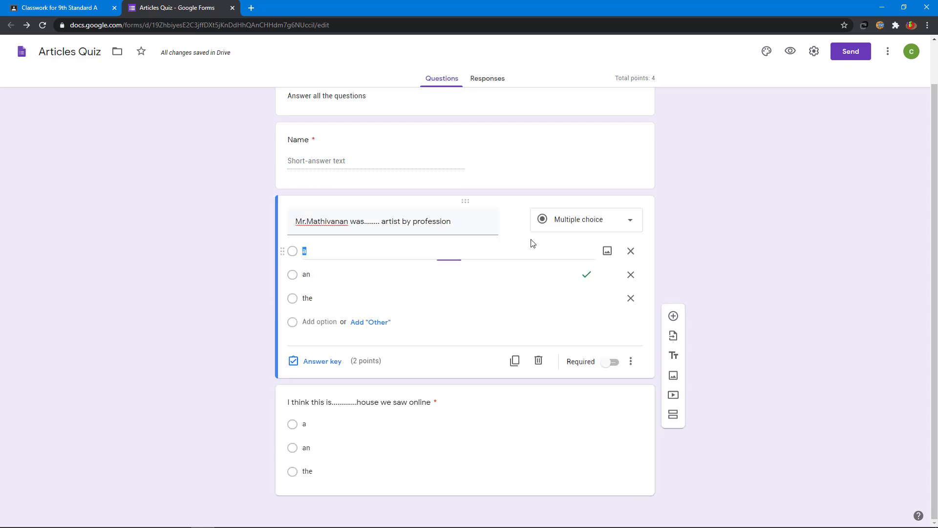
pyautogui.click(614, 364)
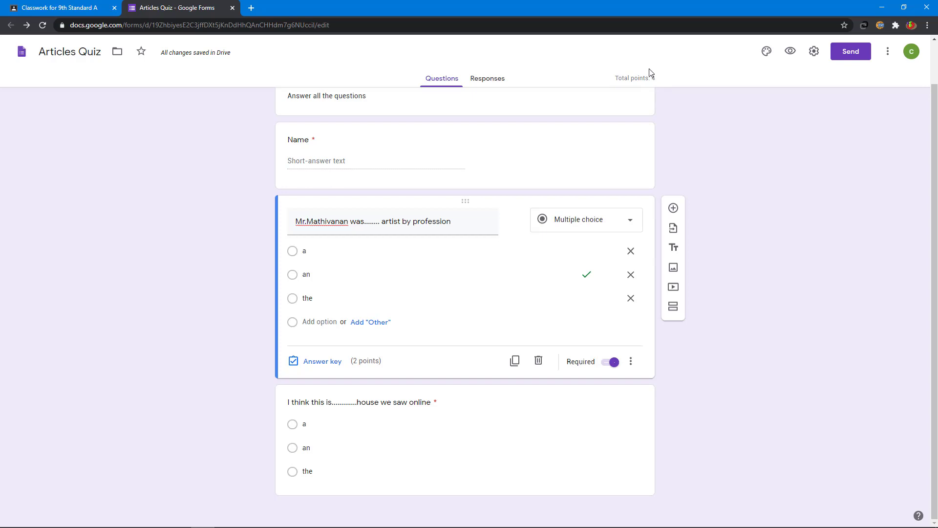
pyautogui.click(490, 82)
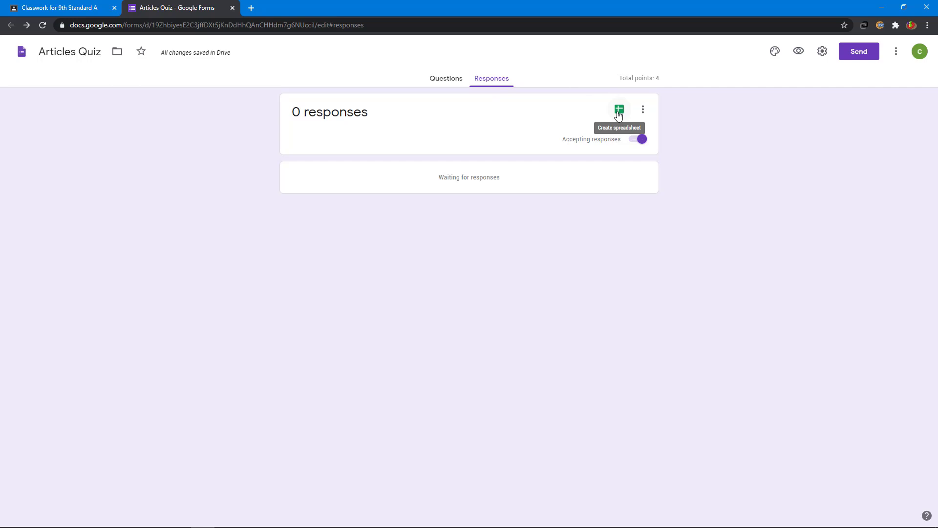
# - Create the Articles Quiz (Responses) spreadsheet, then close it and the quiz form
pyautogui.click(619, 115)
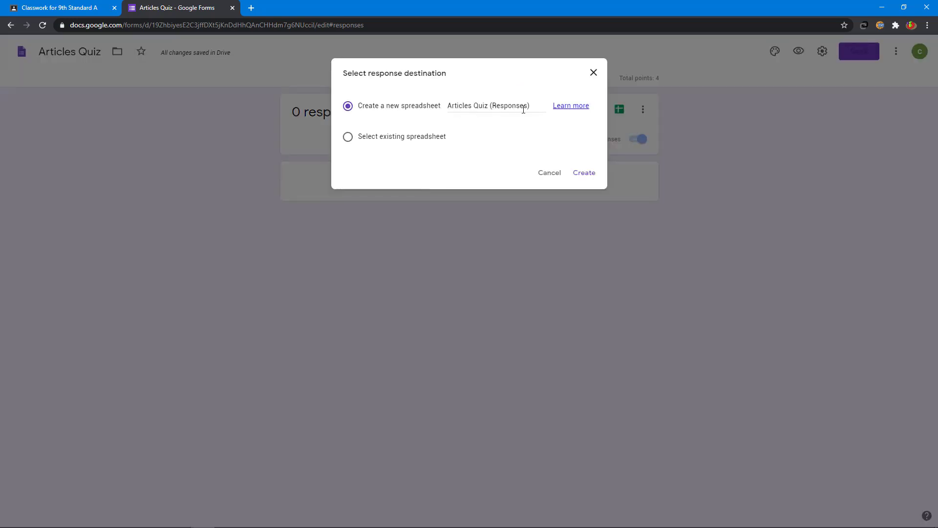
pyautogui.click(583, 174)
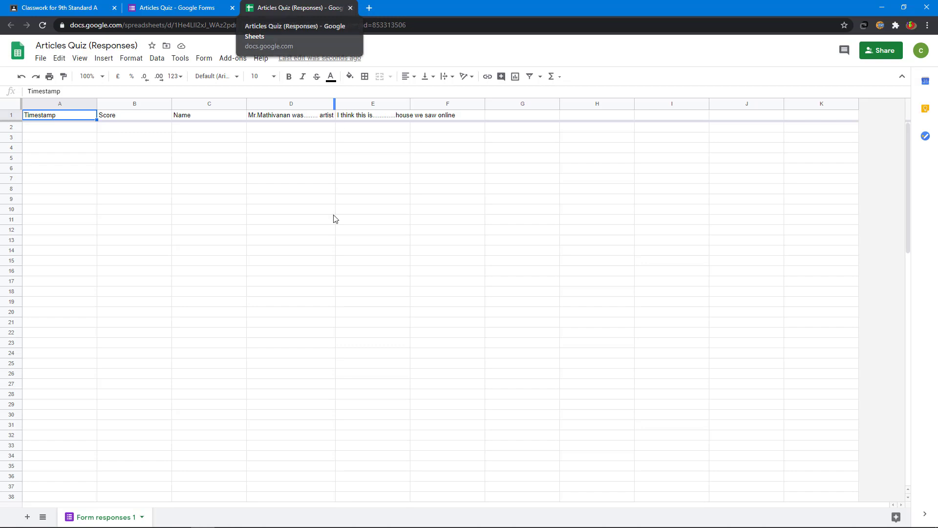
pyautogui.click(351, 7)
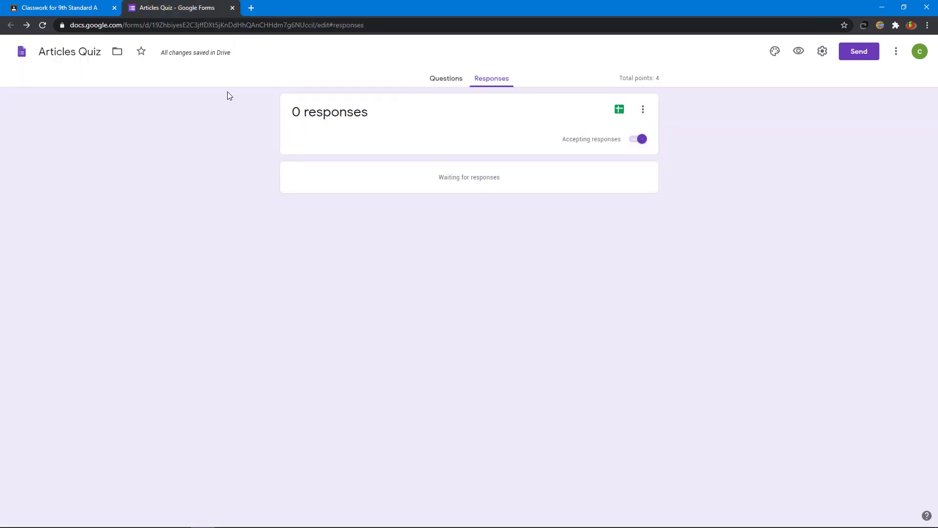
pyautogui.click(233, 8)
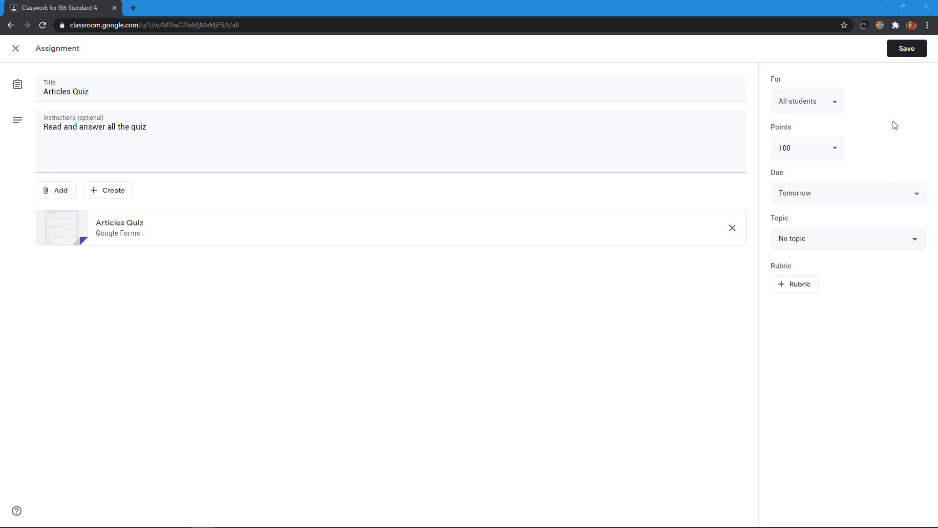
# - Browse Google Drive for the Articles Quiz form, then cancel without attaching anything
pyautogui.click(52, 194)
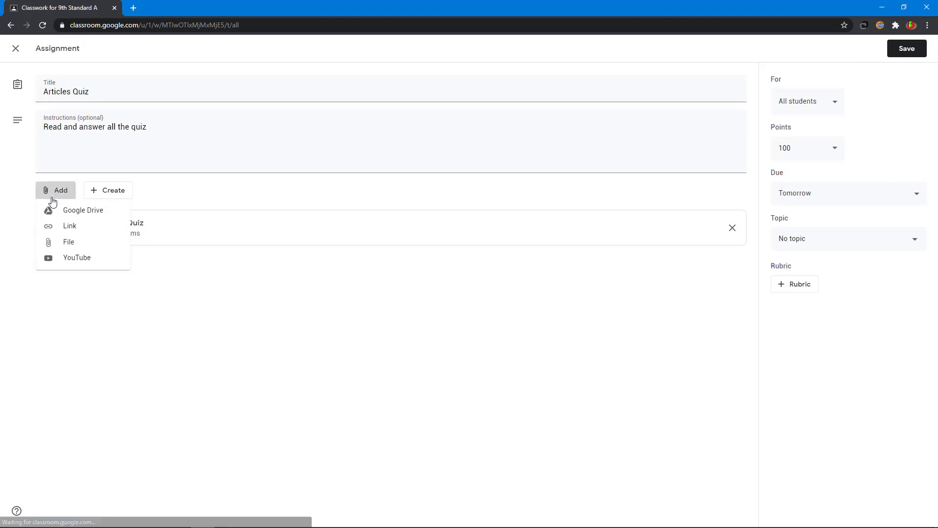
pyautogui.click(81, 211)
pyautogui.click(364, 274)
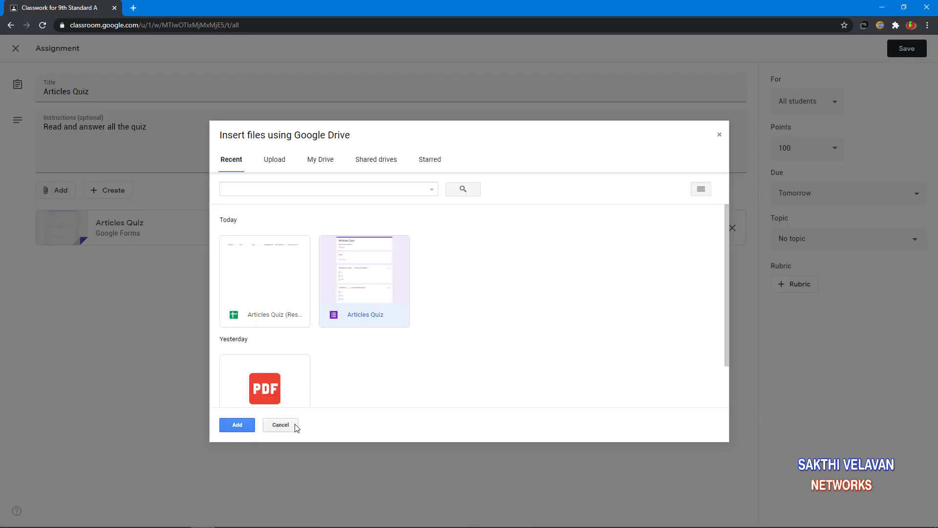
pyautogui.click(280, 425)
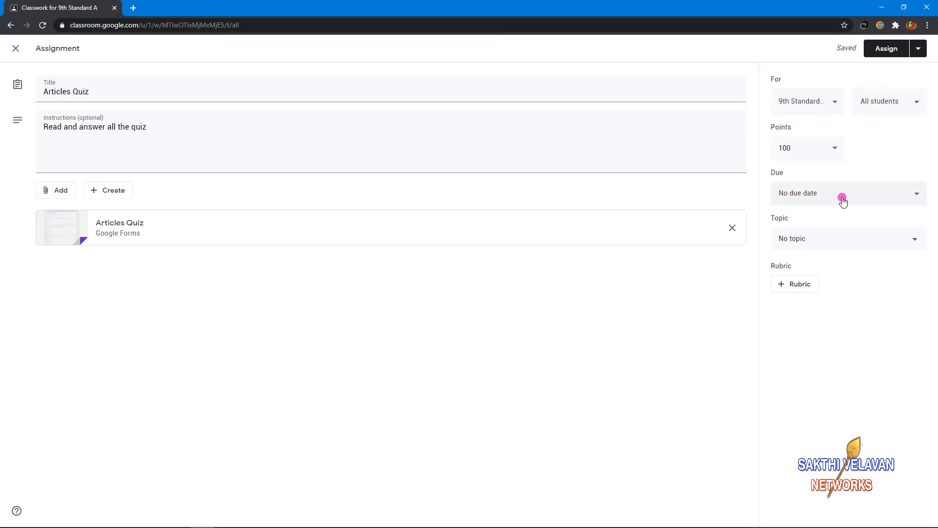
# - Confirm 9th Standard A, all students and 100 points, and set the due date to tomorrow
pyautogui.click(802, 108)
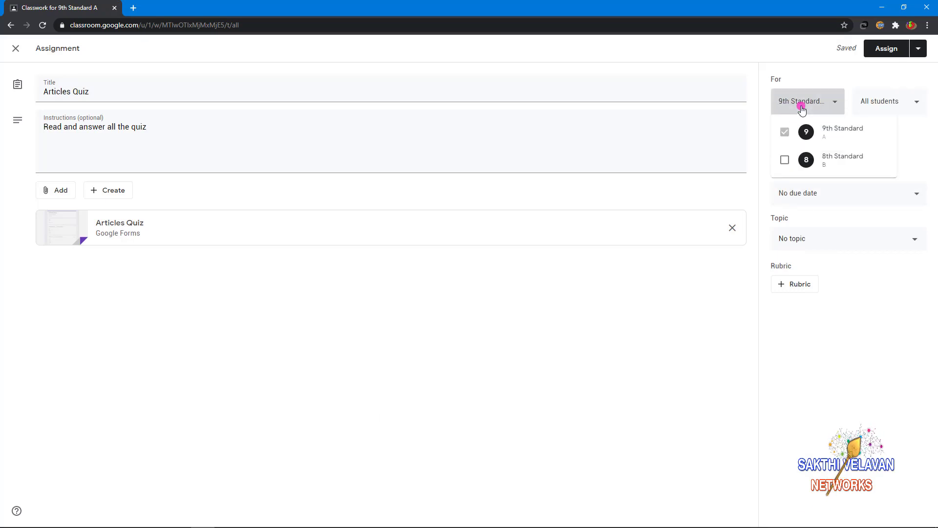
pyautogui.click(851, 86)
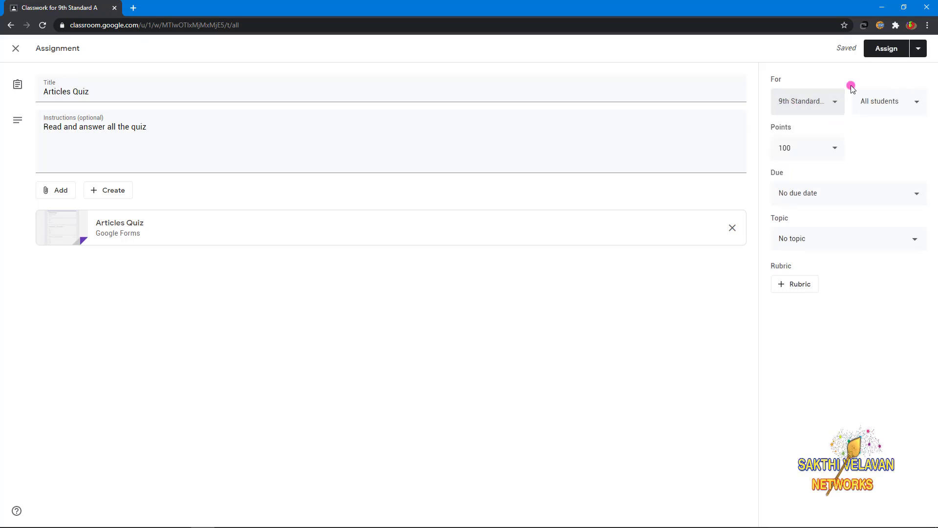
pyautogui.click(895, 101)
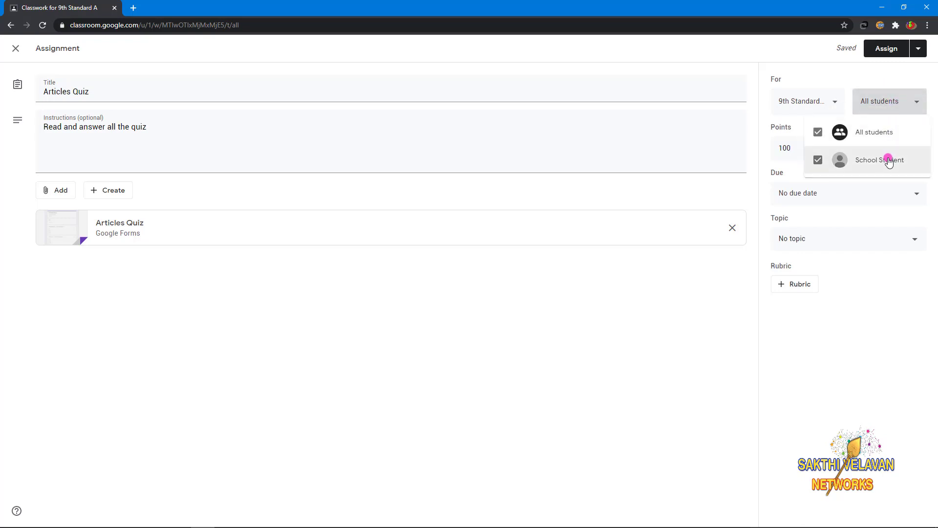
pyautogui.press('Escape')
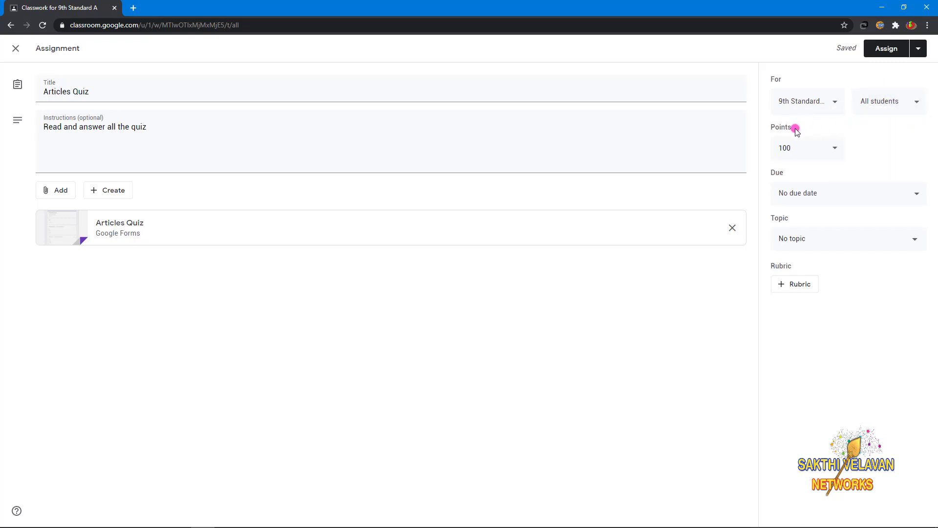
pyautogui.click(826, 154)
pyautogui.click(883, 131)
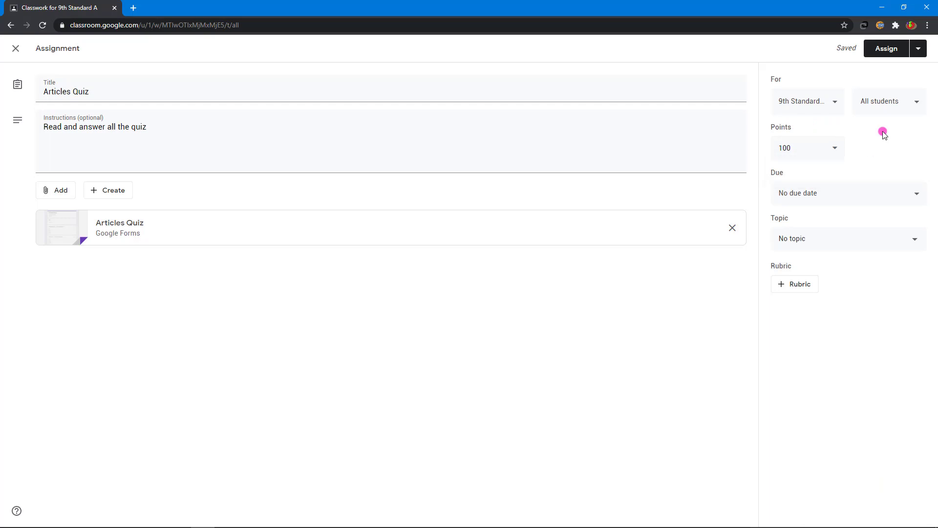
pyautogui.click(860, 196)
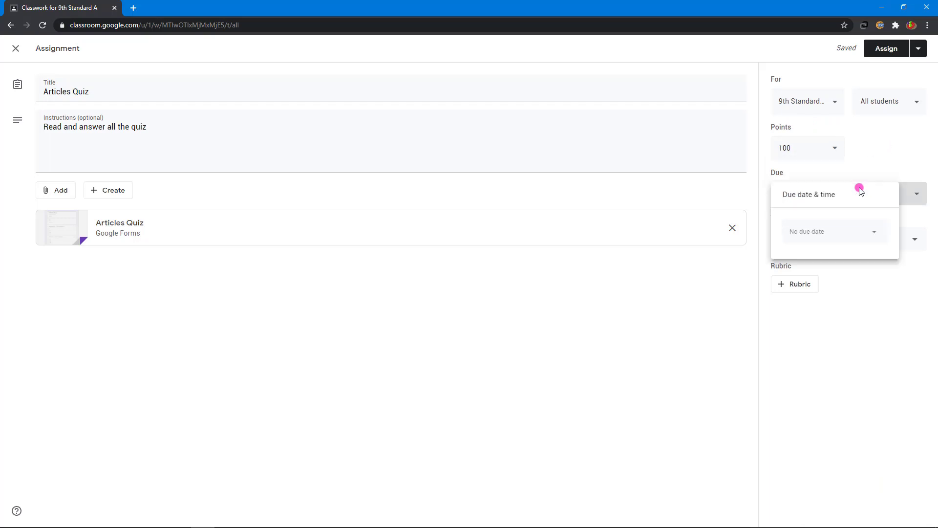
pyautogui.click(878, 51)
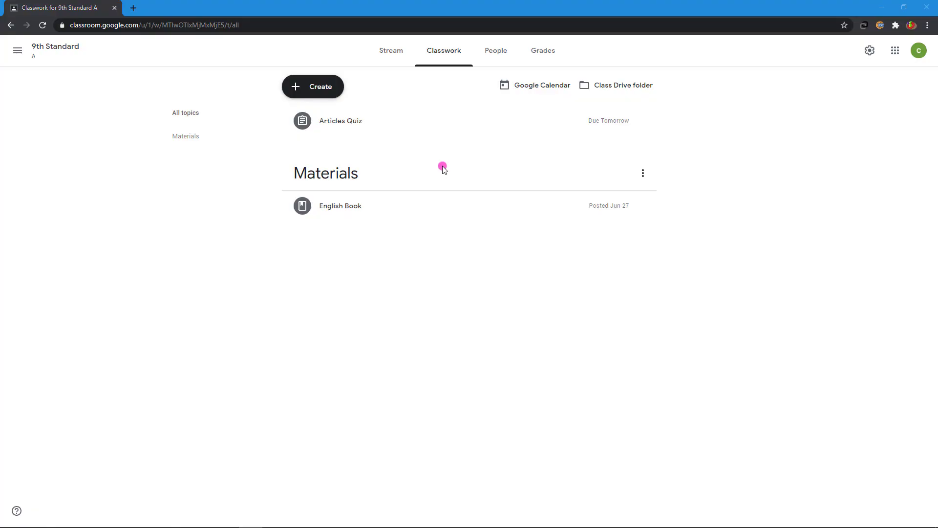
# - Go to the class Stream
pyautogui.click(392, 51)
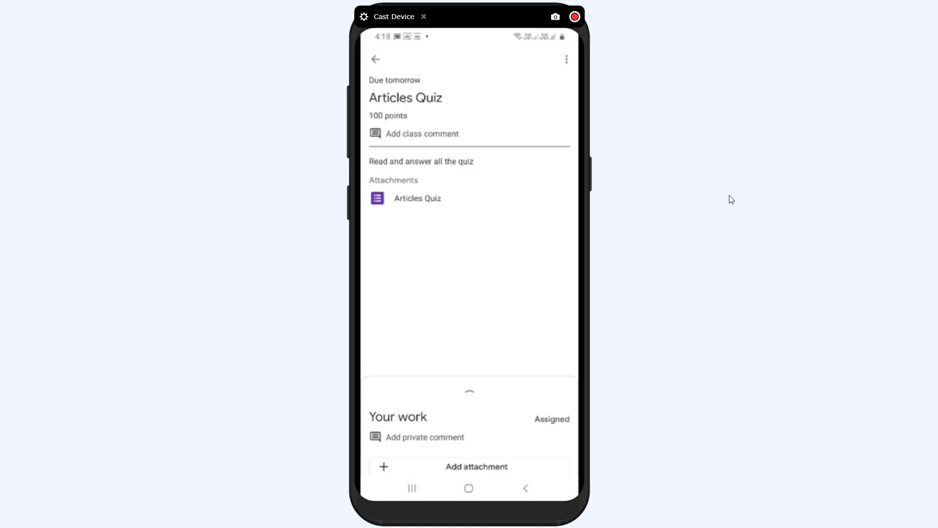
# - Write the class comment 'I have done' on the Articles Quiz
pyautogui.write('I hav')
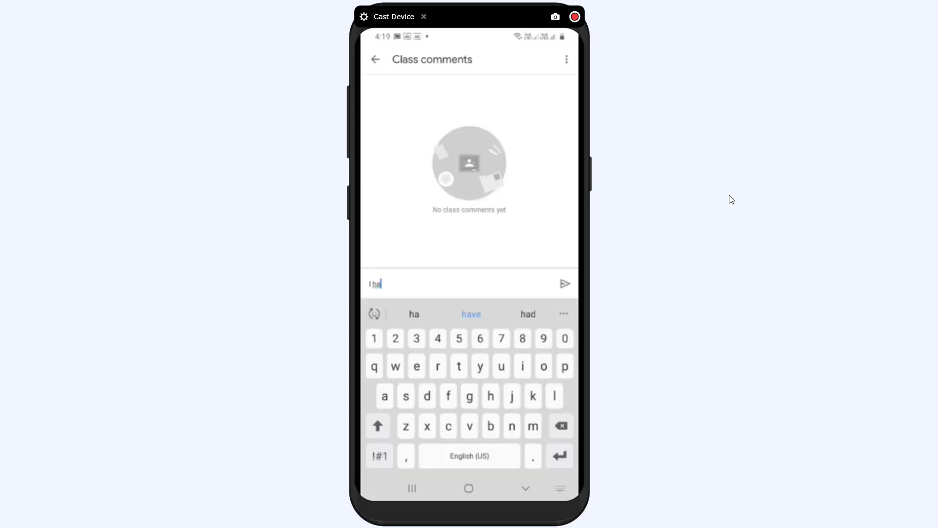
pyautogui.write('e done')
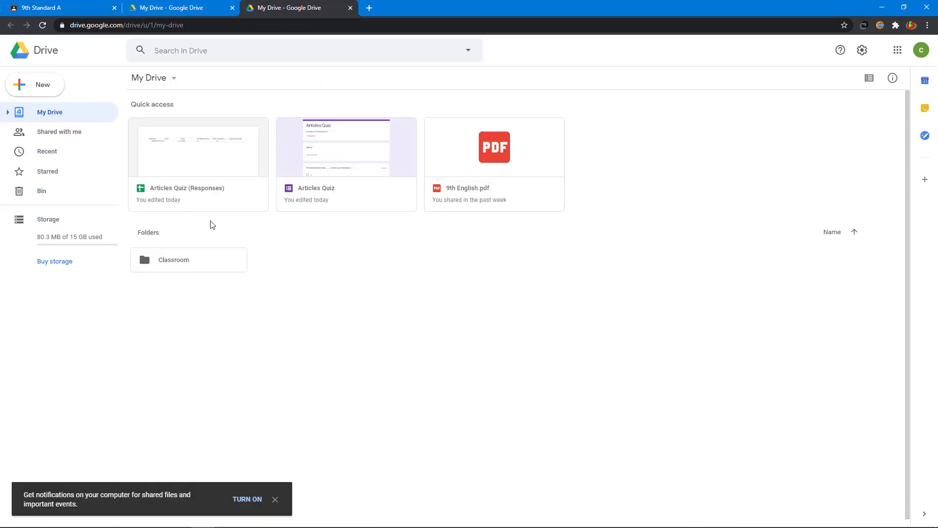
# - Check the response sheet's 2 / 4 score, student name and answers, then close Sheets and the duplicate Drive tab
pyautogui.doubleClick(184, 146)
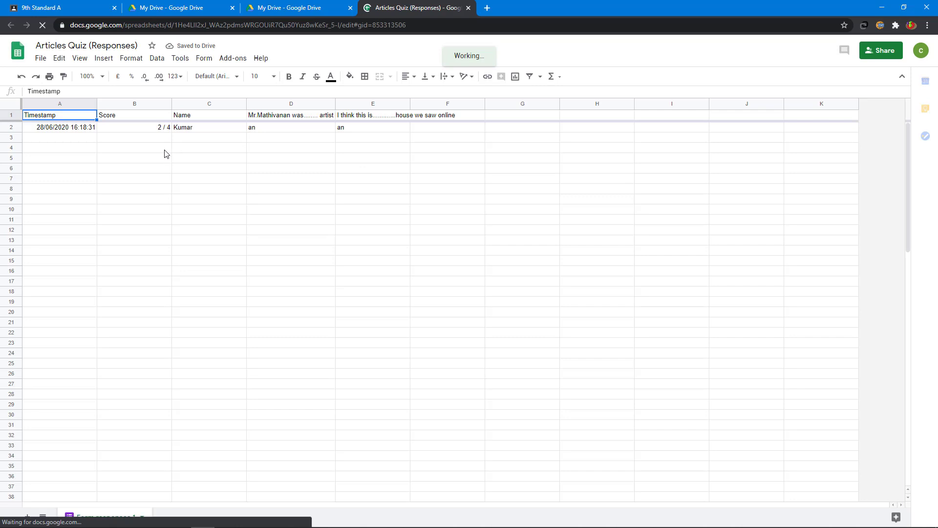
pyautogui.click(125, 128)
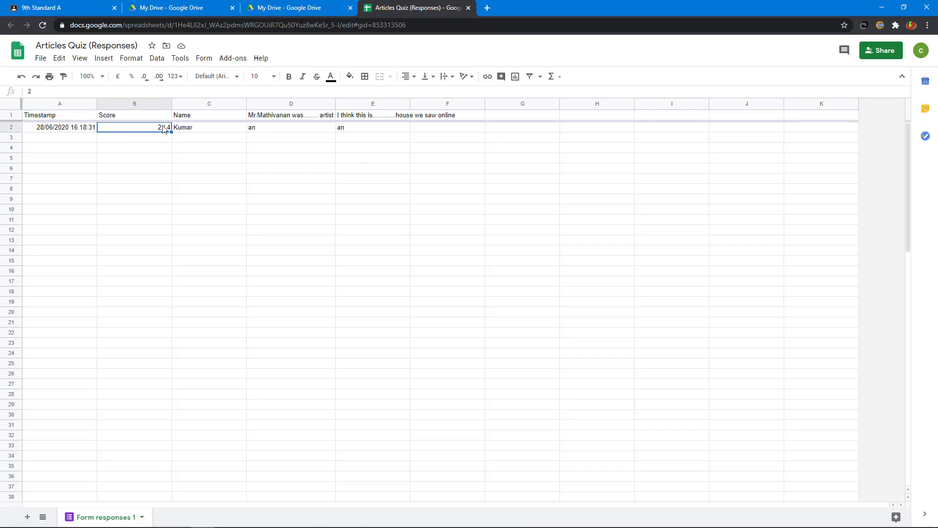
pyautogui.click(209, 128)
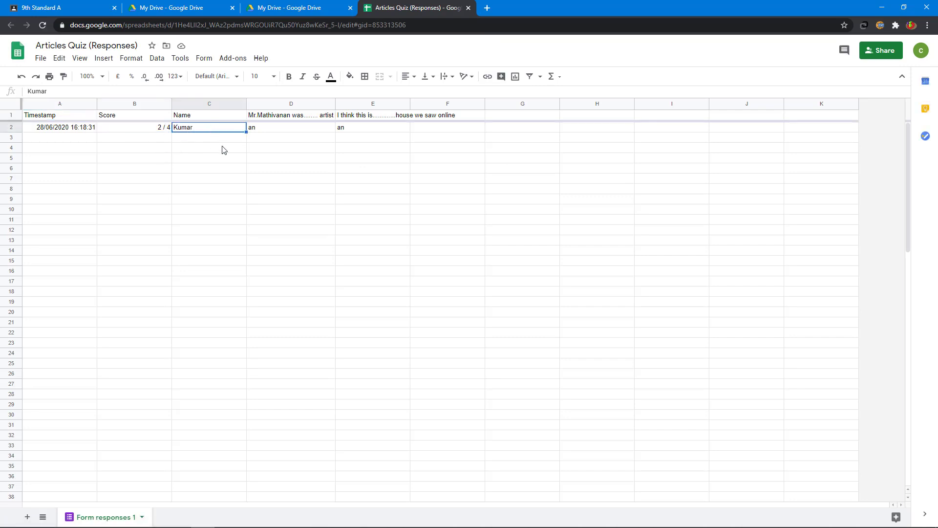
pyautogui.click(279, 131)
pyautogui.click(353, 131)
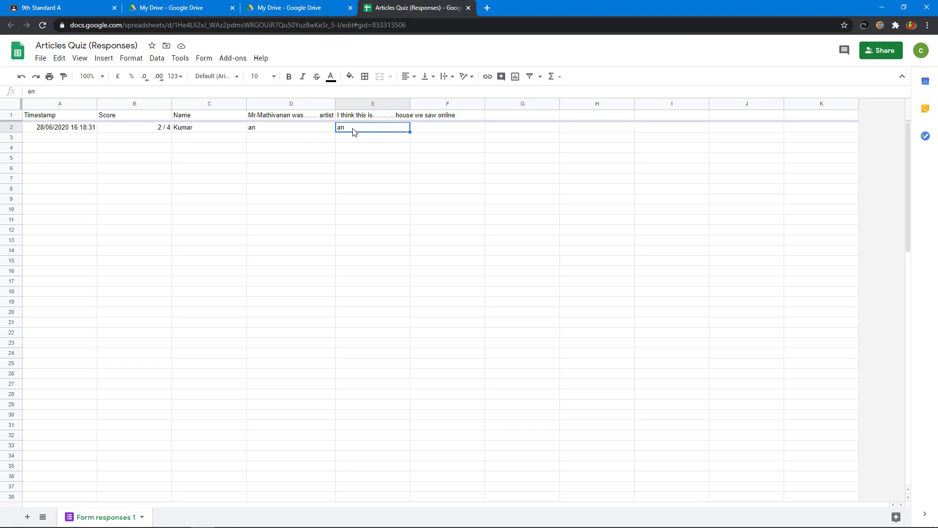
pyautogui.click(149, 132)
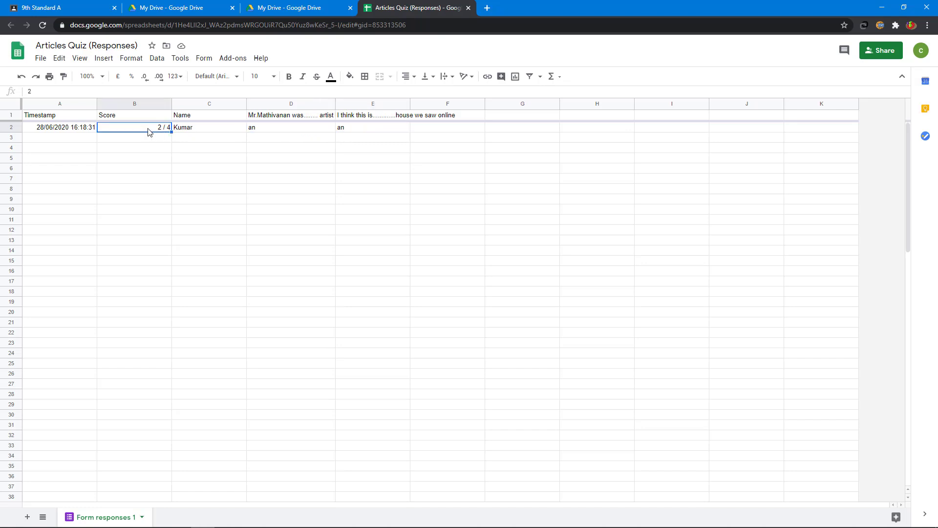
pyautogui.click(360, 133)
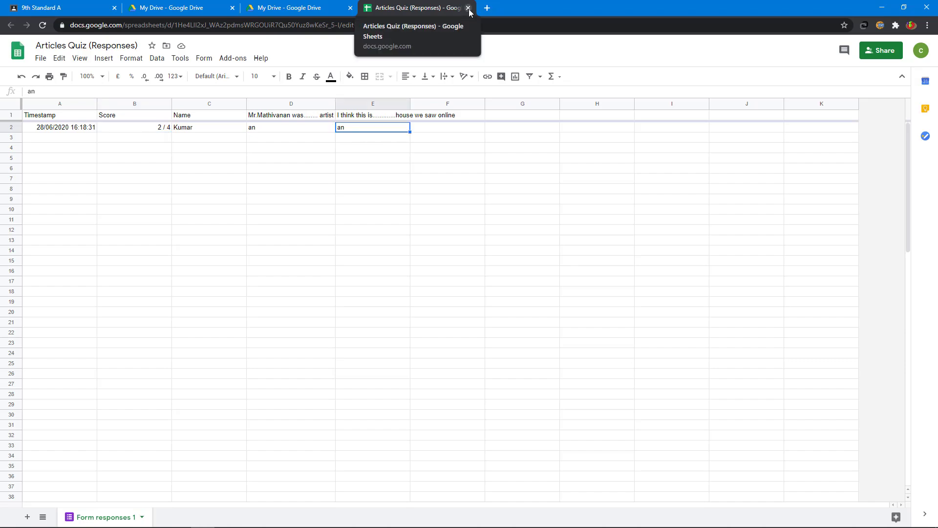
pyautogui.click(468, 8)
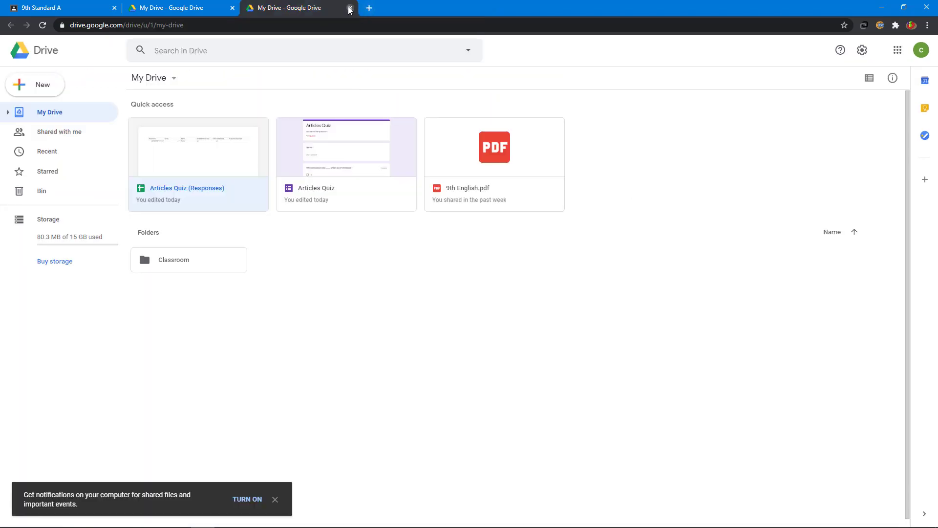
pyautogui.click(350, 8)
# - Enter 50 as the student's Articles Quiz grade in the gradebook, then go back to Stream
pyautogui.click(233, 8)
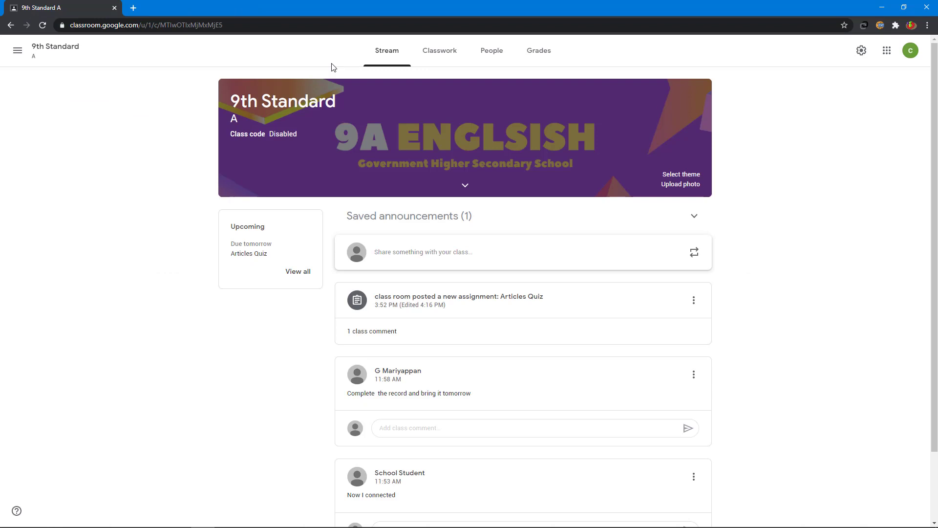
pyautogui.click(540, 55)
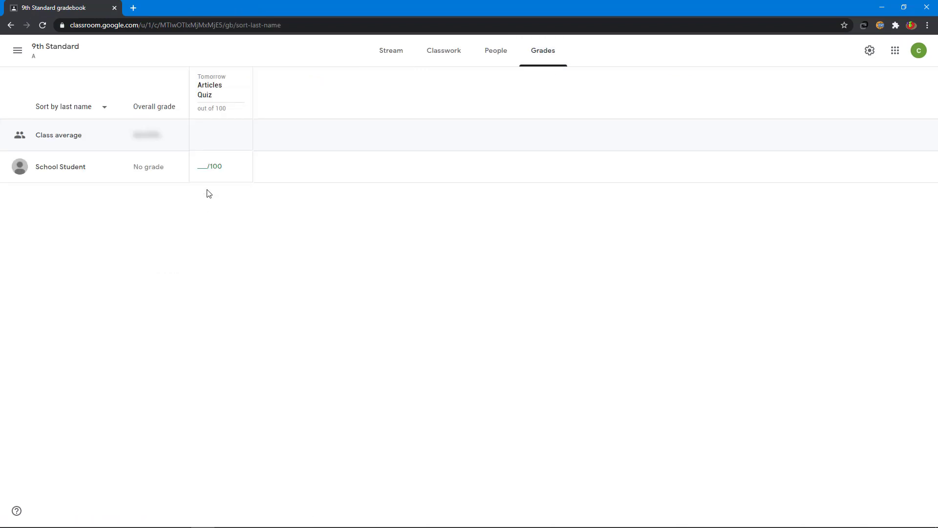
pyautogui.click(206, 166)
pyautogui.write('50')
pyautogui.click(209, 197)
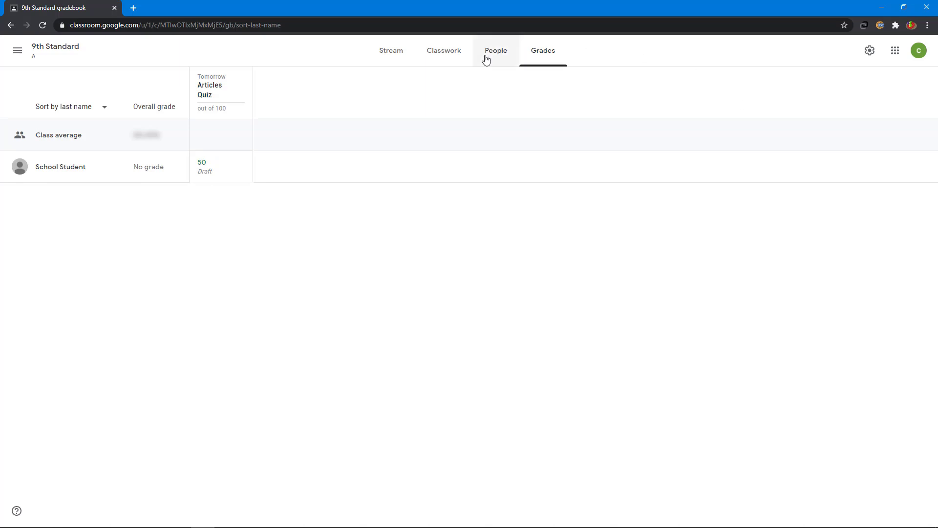
pyautogui.click(386, 56)
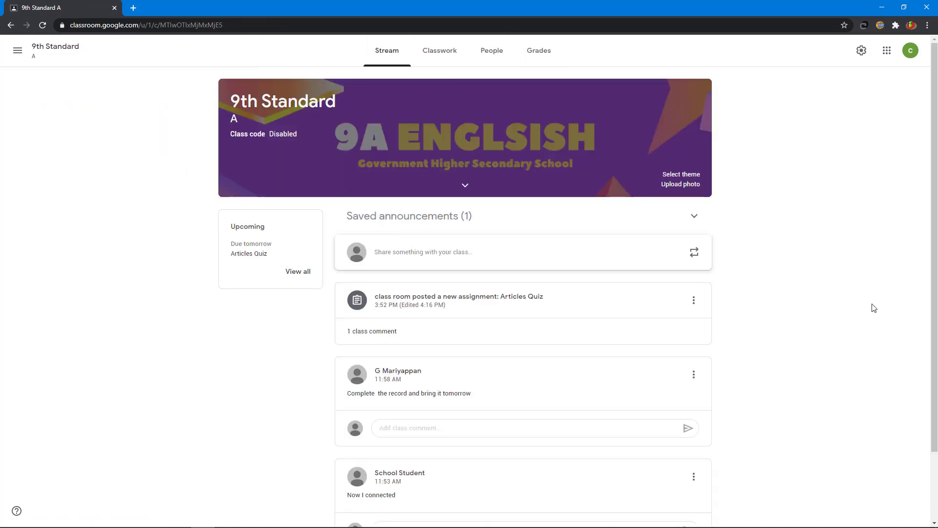